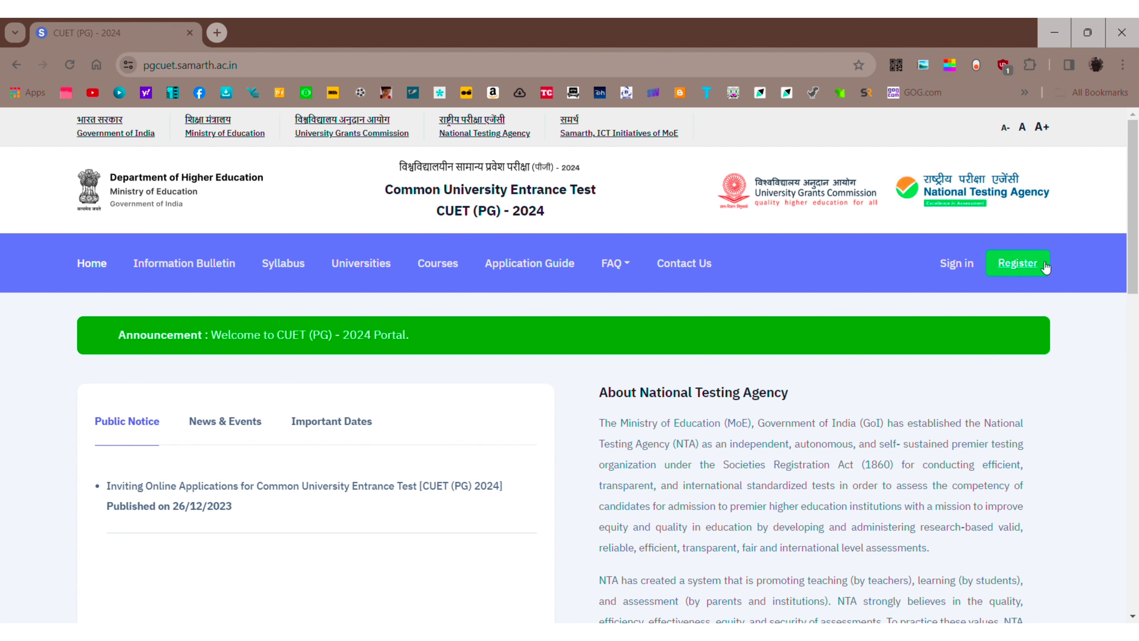
Open the new candidate registration instructions from the CUET (PG) - 2024 portal home page
scroll(372, 412, down, 5)
scroll(372, 411, up, 5)
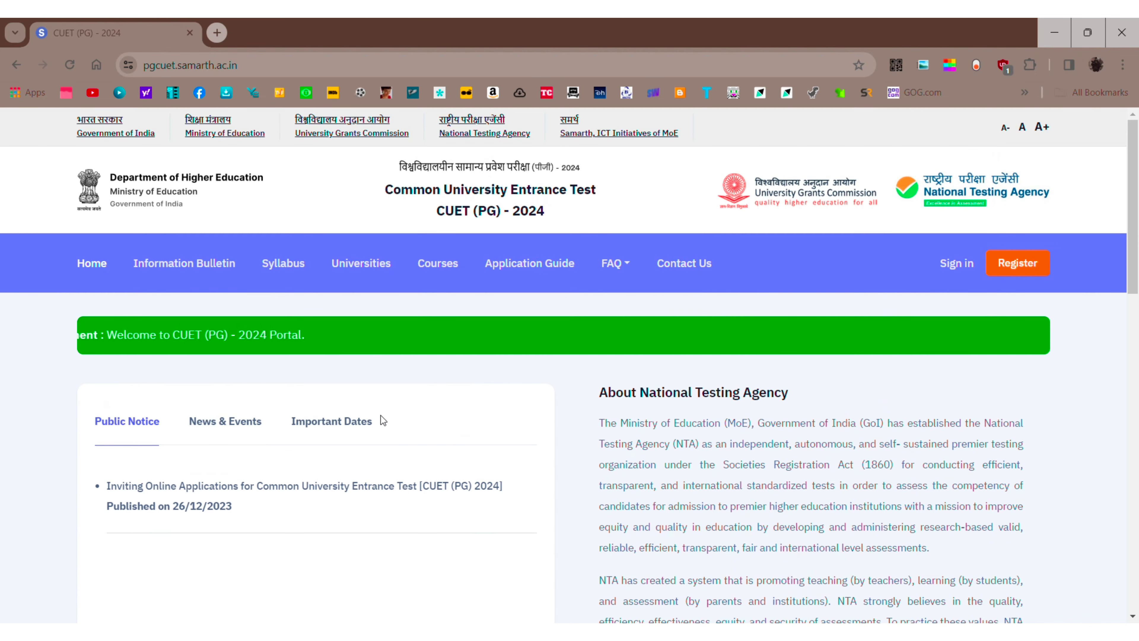
click(1031, 268)
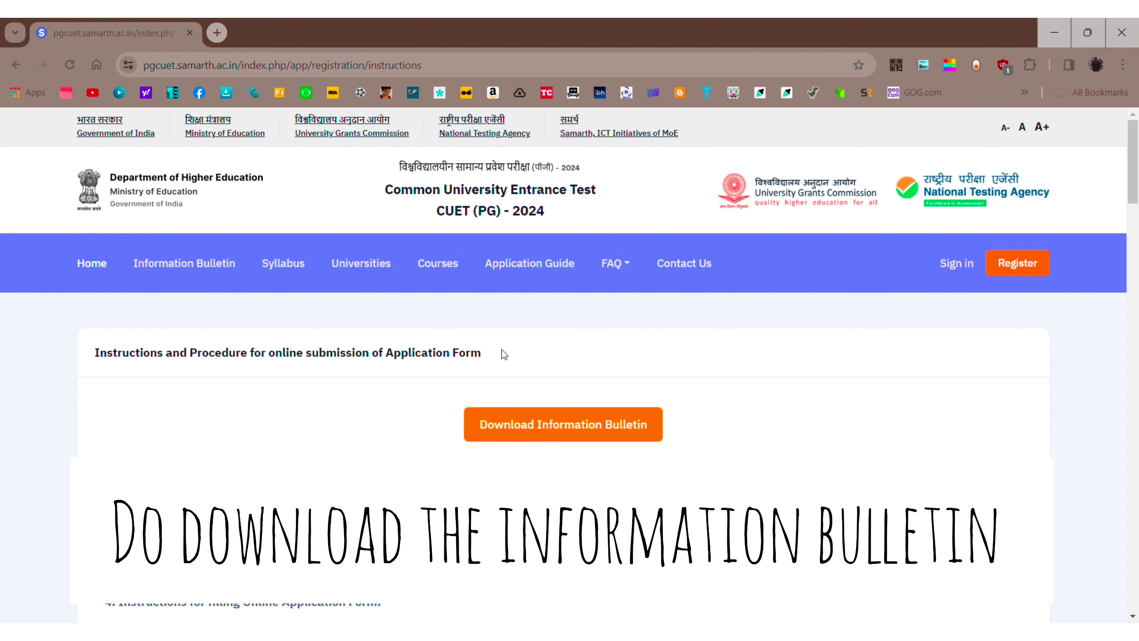
Examine the online application instructions covering the registration form, application form, and photograph and signature upload requirements
scroll(376, 369, down, 4)
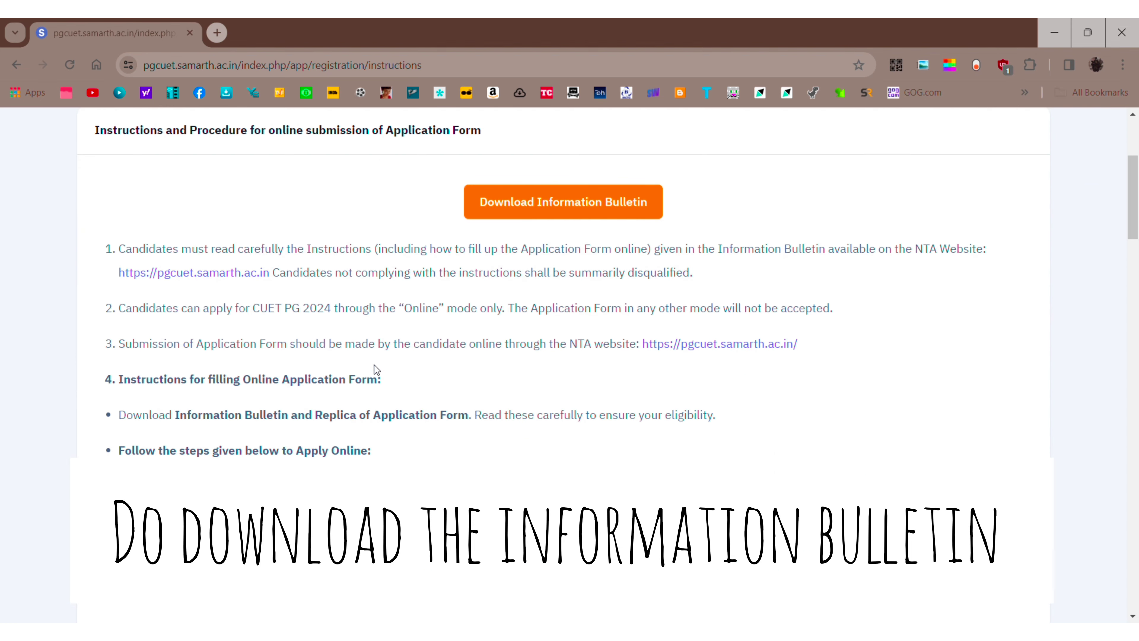
scroll(375, 369, down, 5)
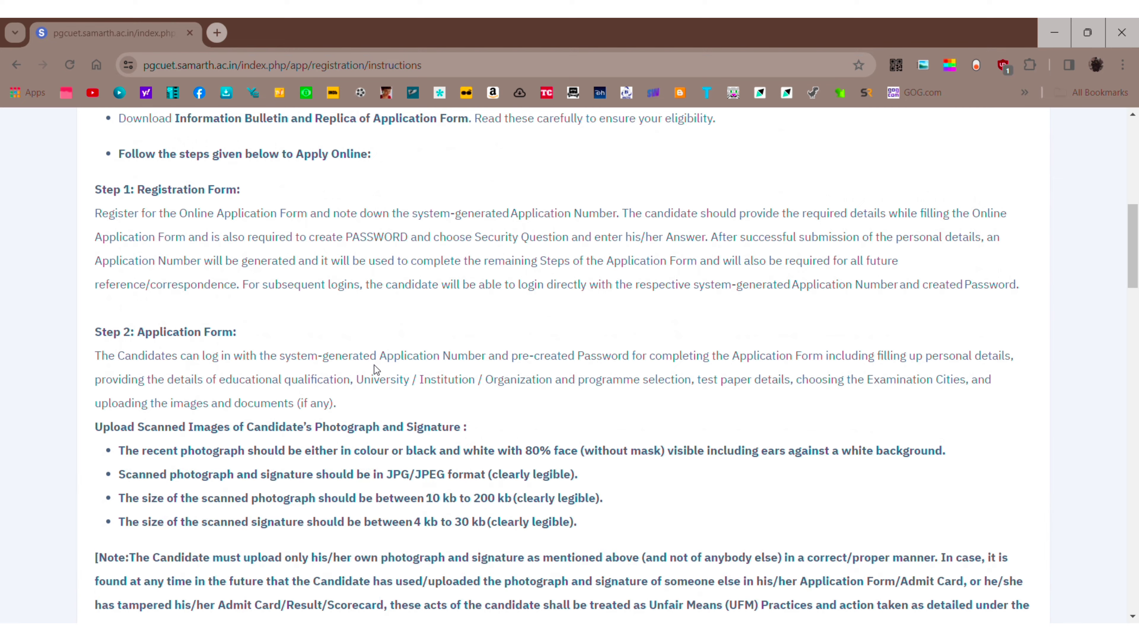
scroll(376, 369, down, 1)
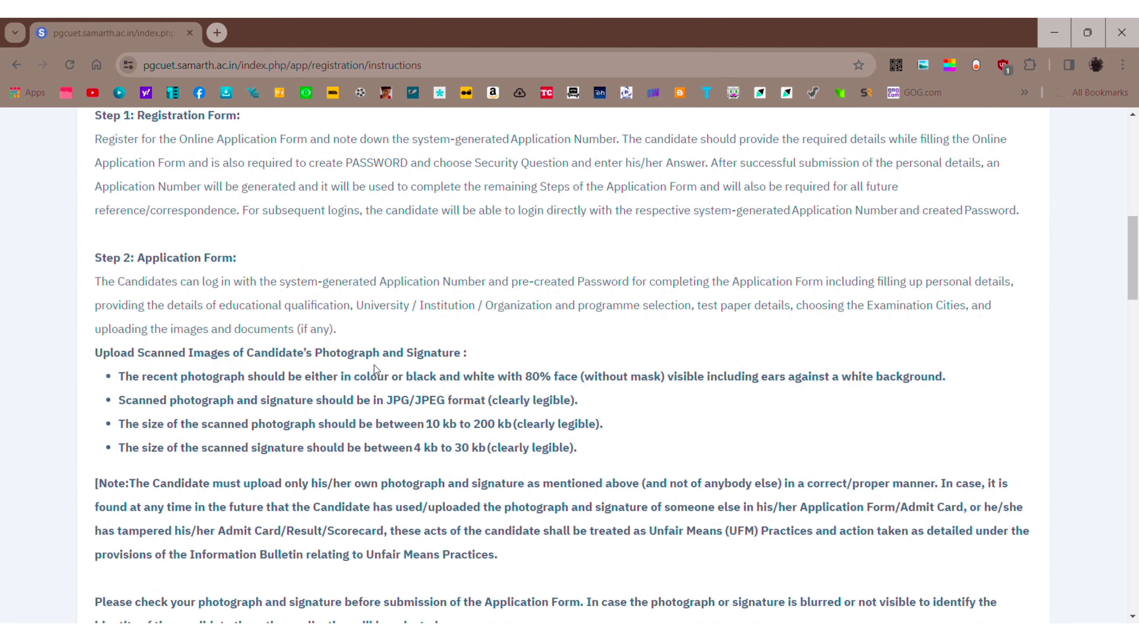
scroll(374, 369, down, 1)
scroll(373, 365, up, 7)
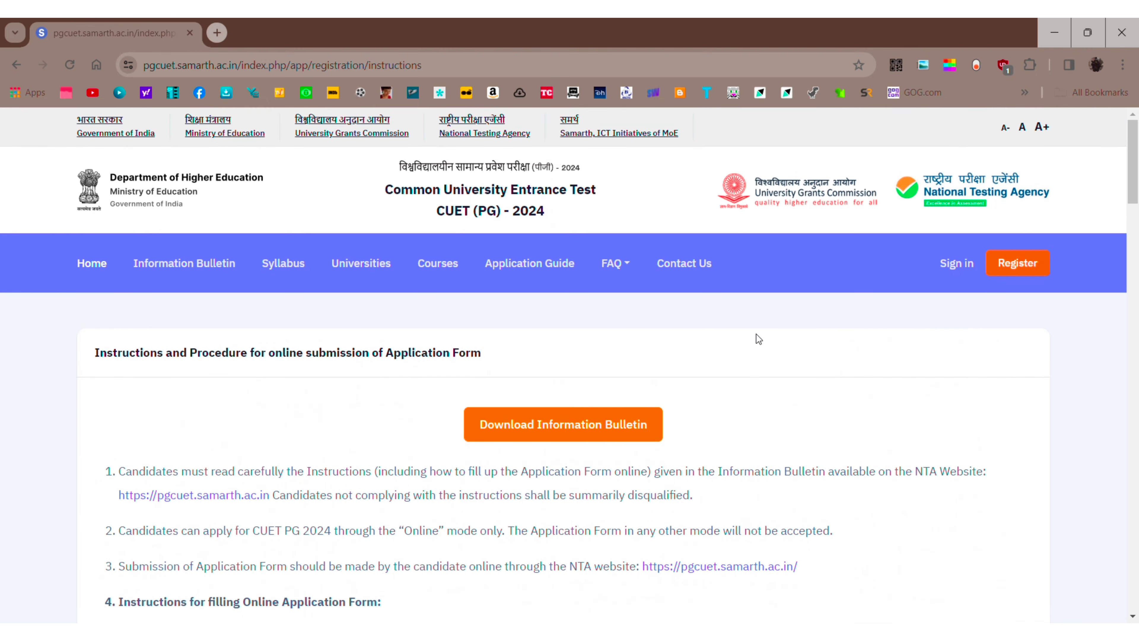
scroll(696, 420, down, 1)
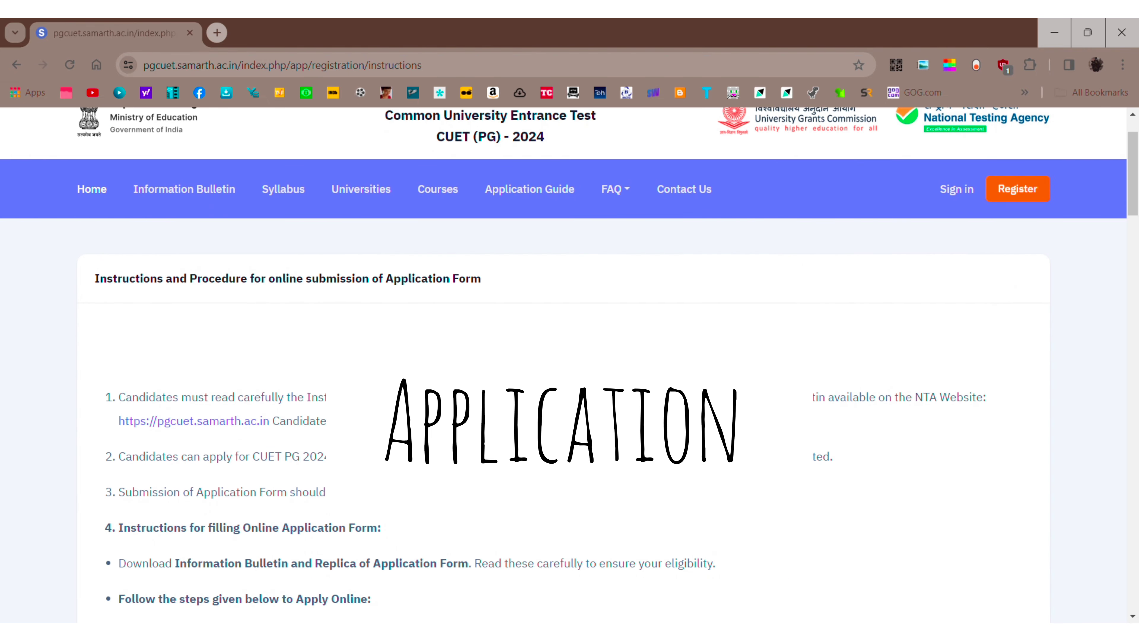
scroll(697, 420, down, 1)
scroll(813, 369, up, 2)
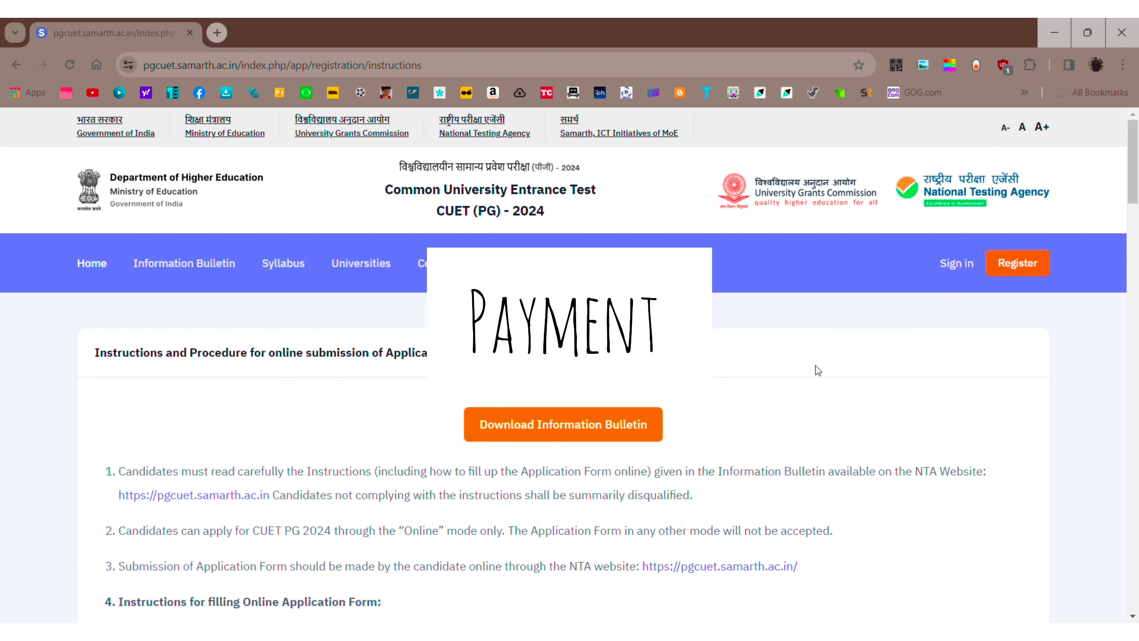
Accept the declaration about having downloaded the Information Bulletin and read the instructions, and proceed to the registration form
scroll(818, 369, down, 6)
scroll(503, 362, down, 8)
scroll(502, 362, down, 1)
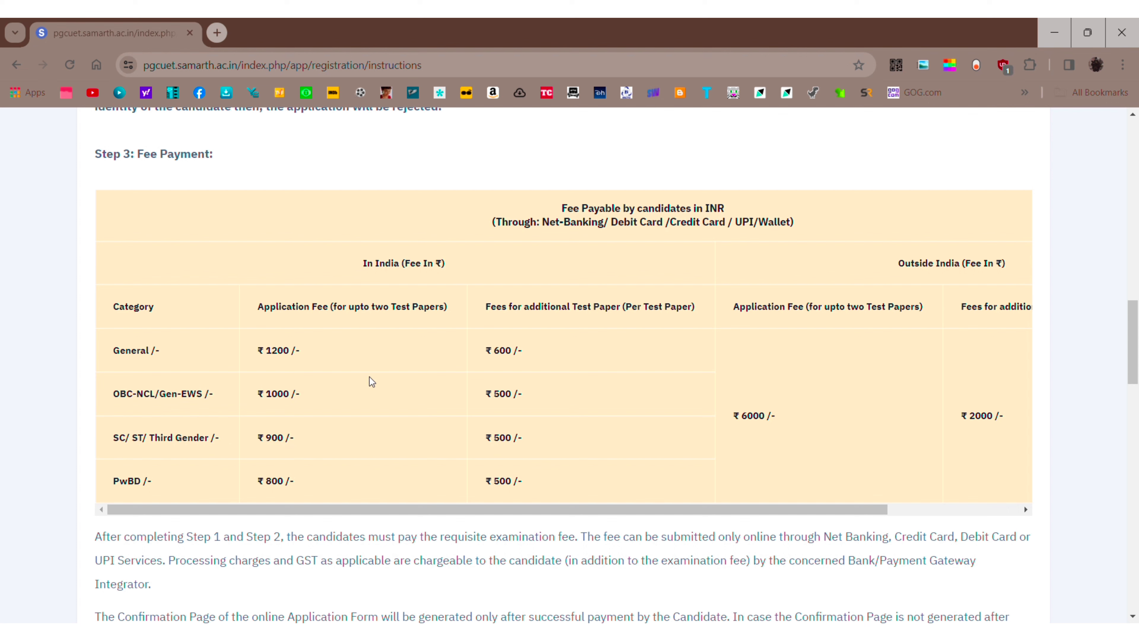
scroll(370, 377, down, 5)
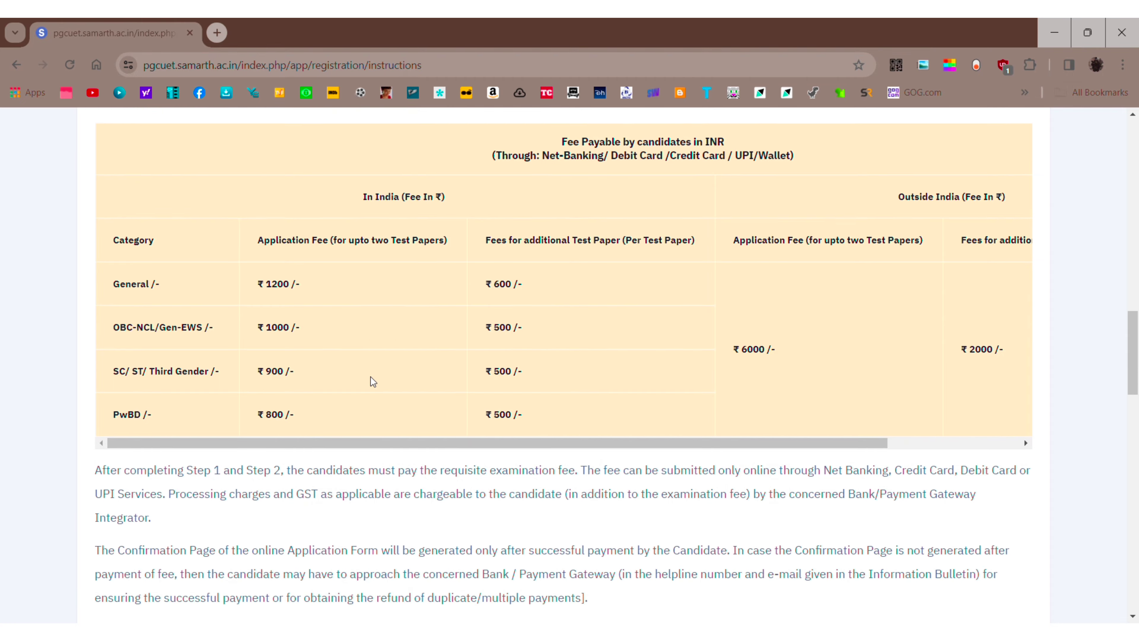
scroll(193, 293, down, 7)
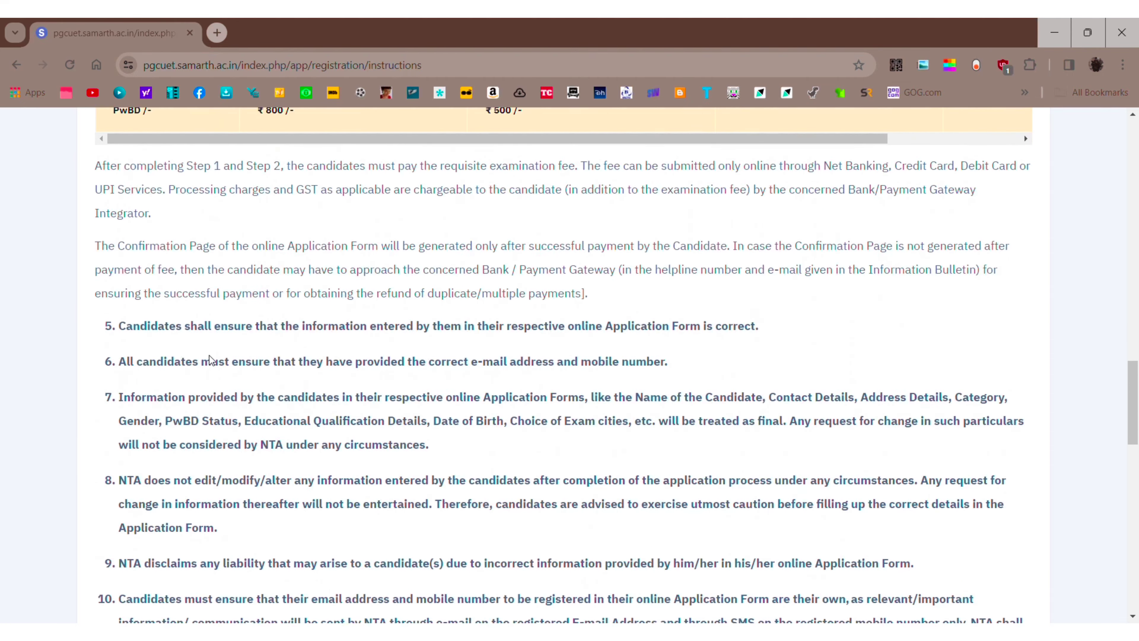
scroll(216, 356, down, 12)
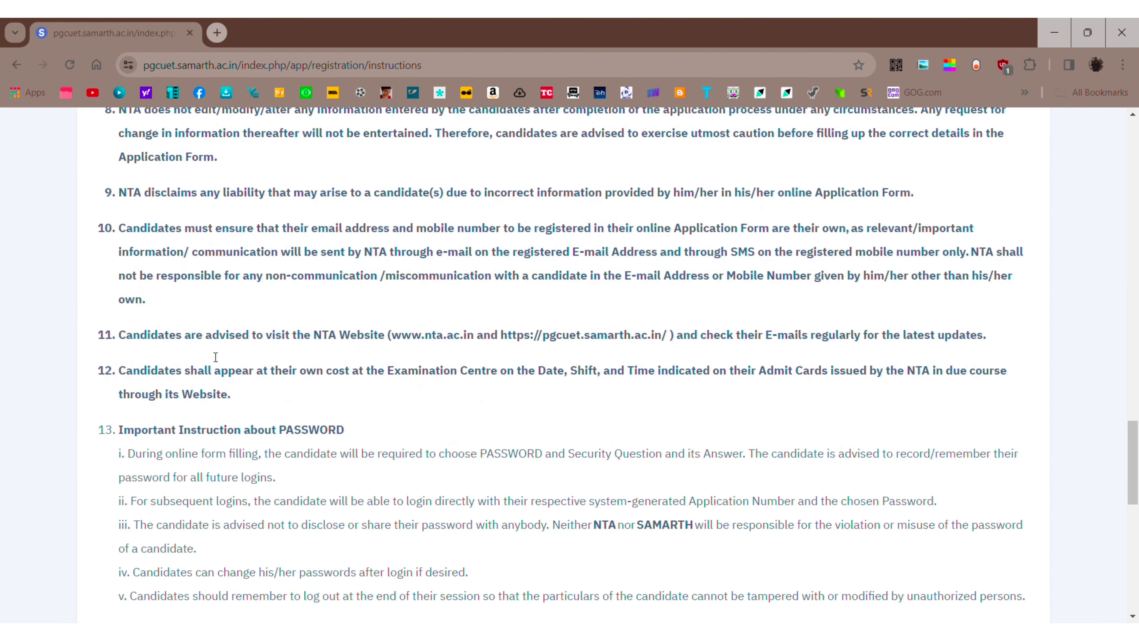
scroll(215, 357, down, 6)
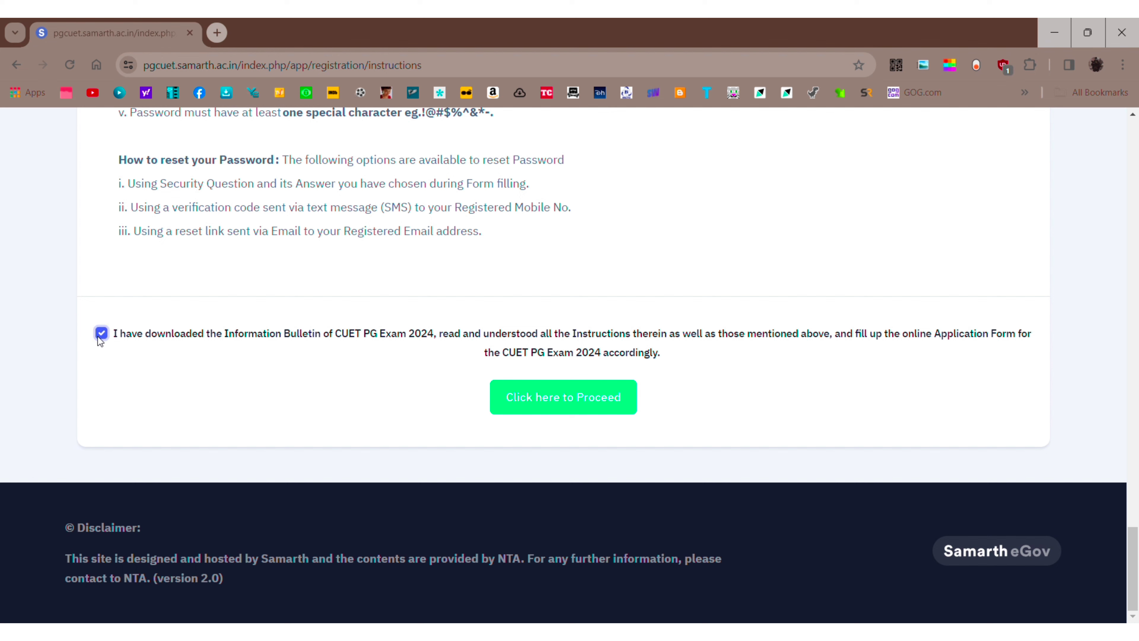
click(580, 411)
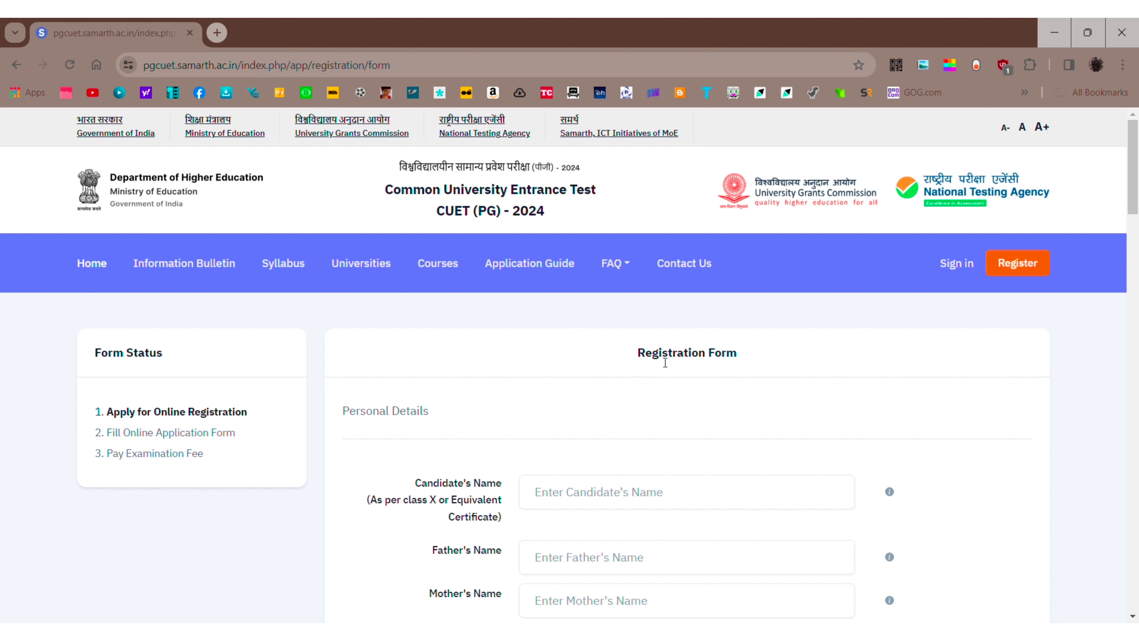
Examine the Personal Details fields of the registration form, from the candidate's name to the valid identification number
drag(621, 355, 738, 358)
click(492, 421)
scroll(493, 421, down, 3)
scroll(484, 433, down, 2)
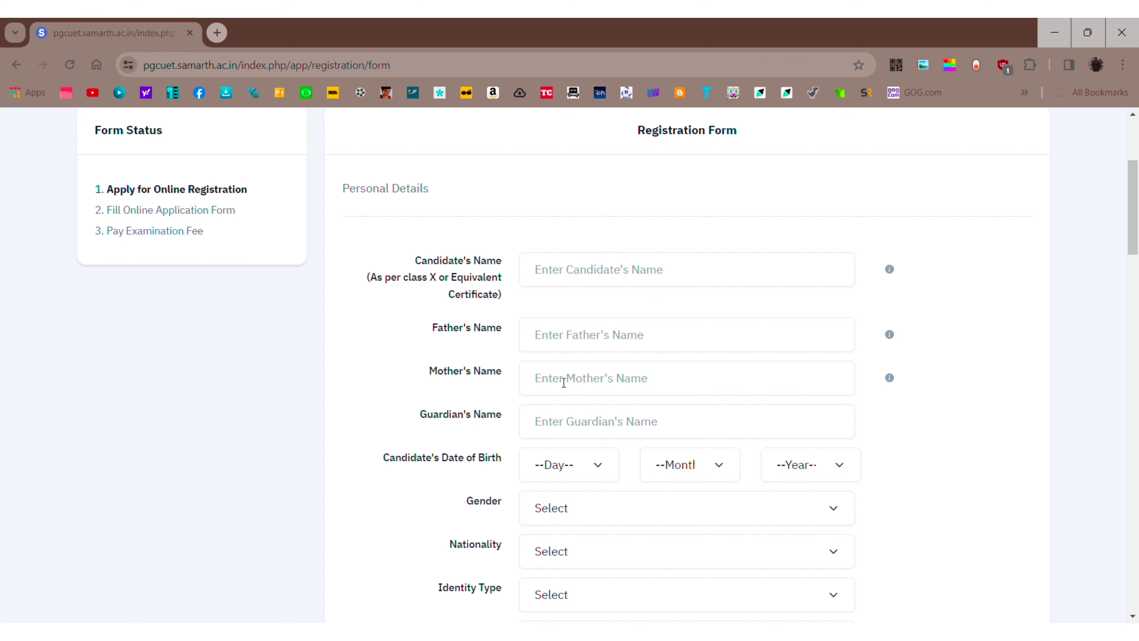
drag(427, 280, 442, 286)
click(442, 284)
click(389, 430)
scroll(413, 294, down, 1)
scroll(393, 298, up, 1)
scroll(500, 285, down, 3)
scroll(536, 291, up, 2)
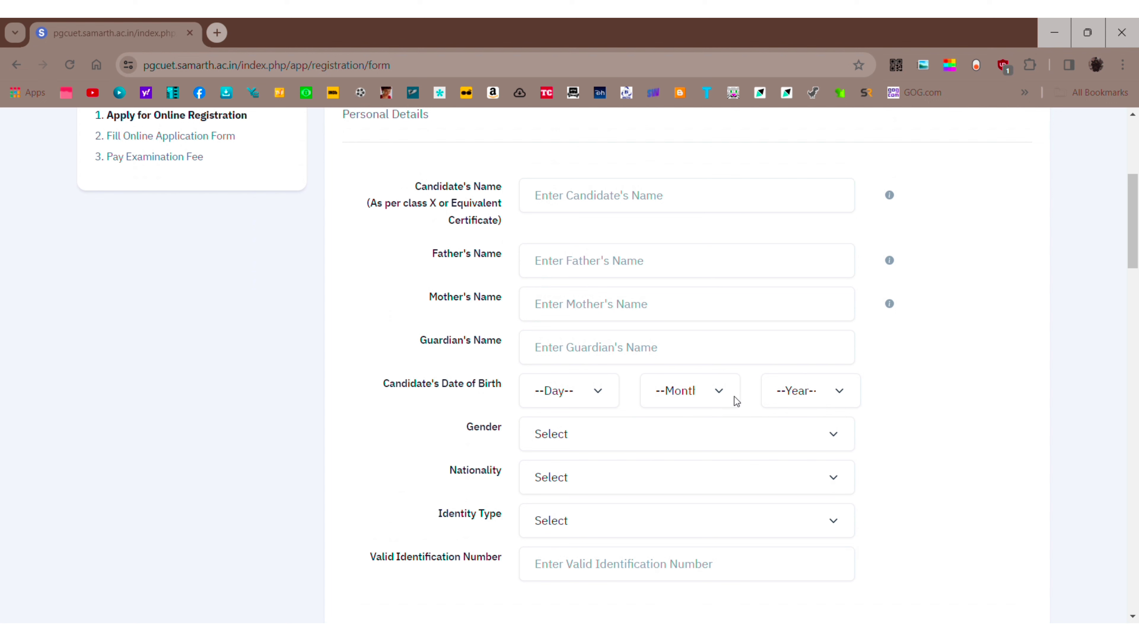
scroll(563, 516, down, 1)
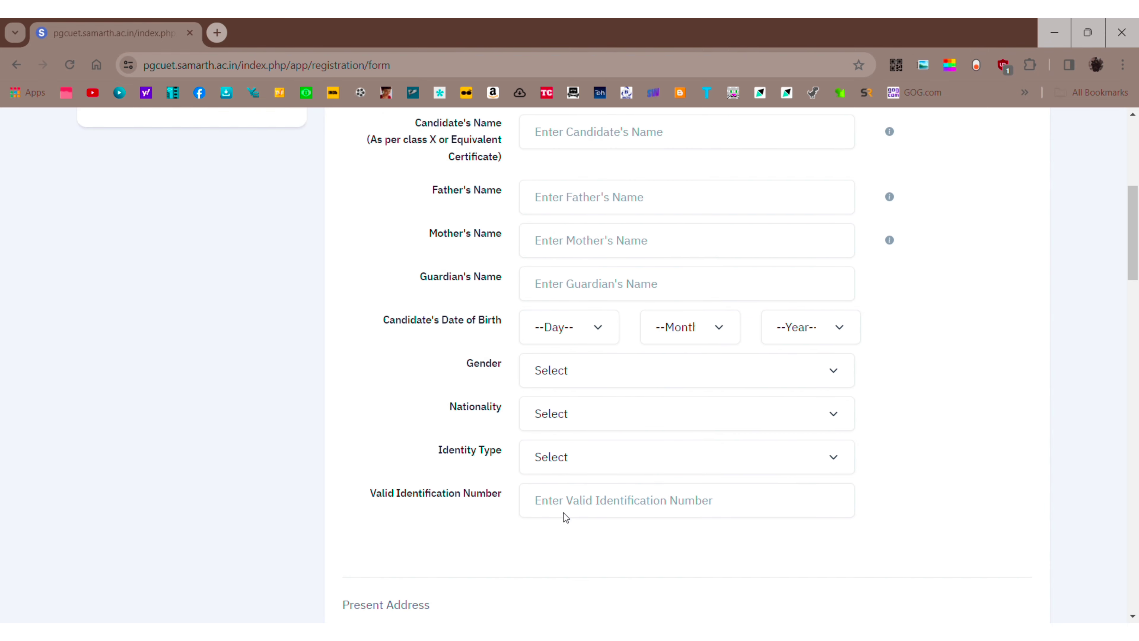
scroll(564, 516, down, 1)
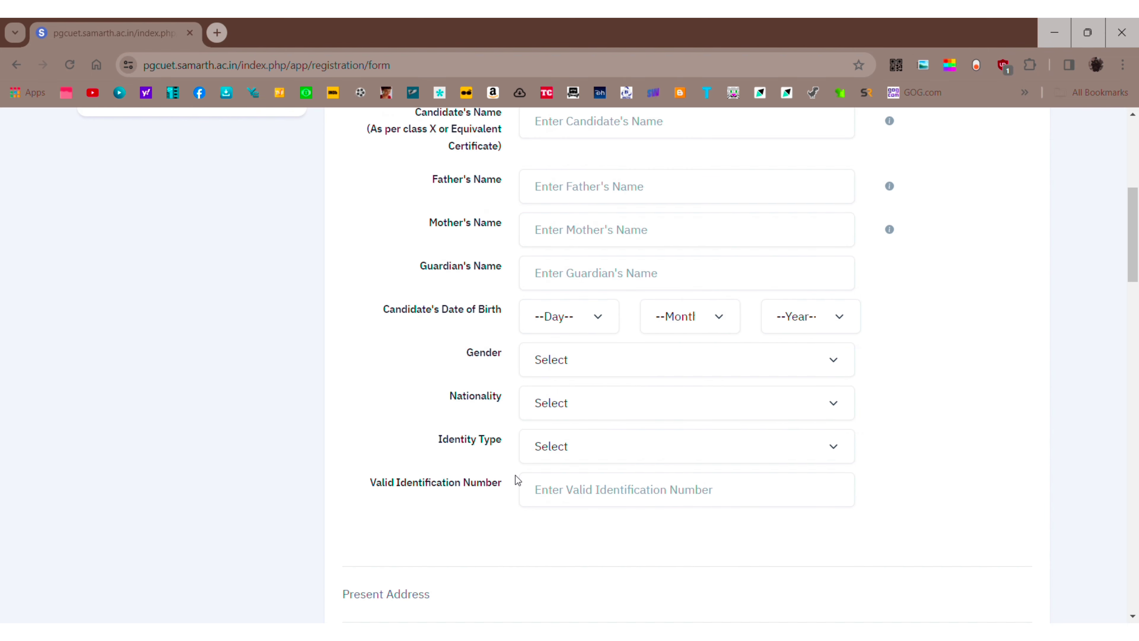
scroll(409, 422, down, 2)
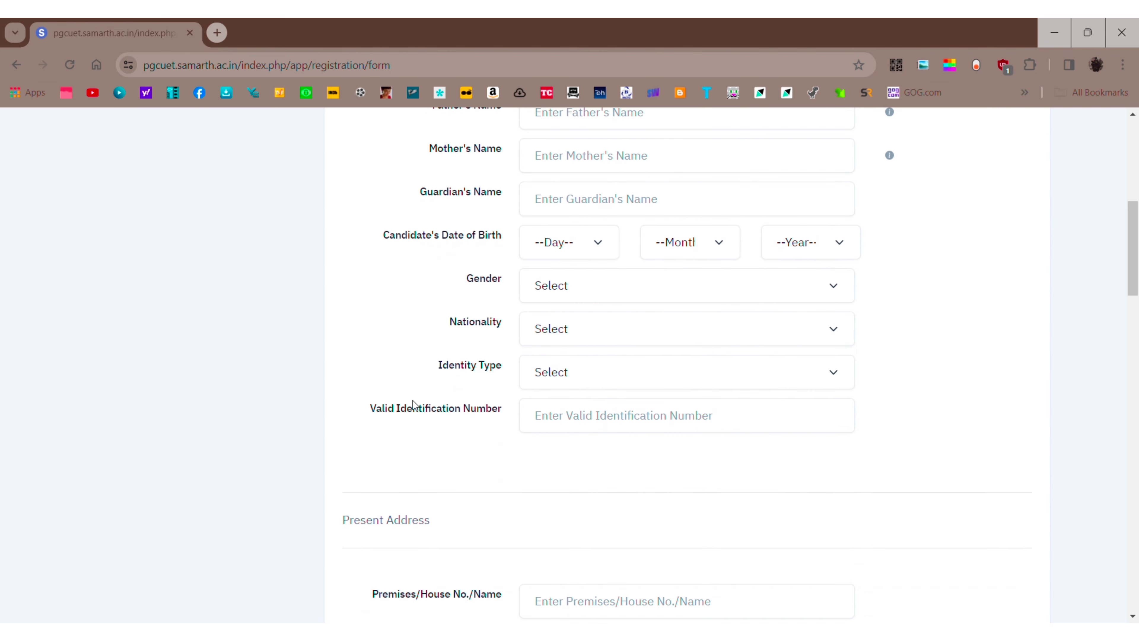
Set the identity type in Personal Details to Voter ID
click(569, 374)
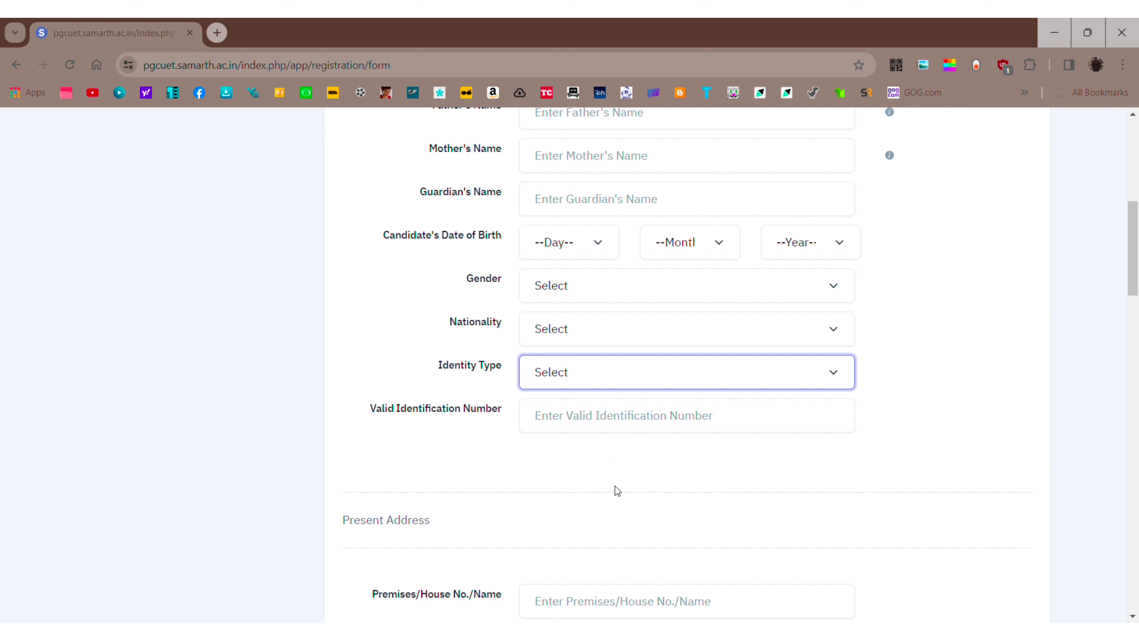
key(r)
click(588, 421)
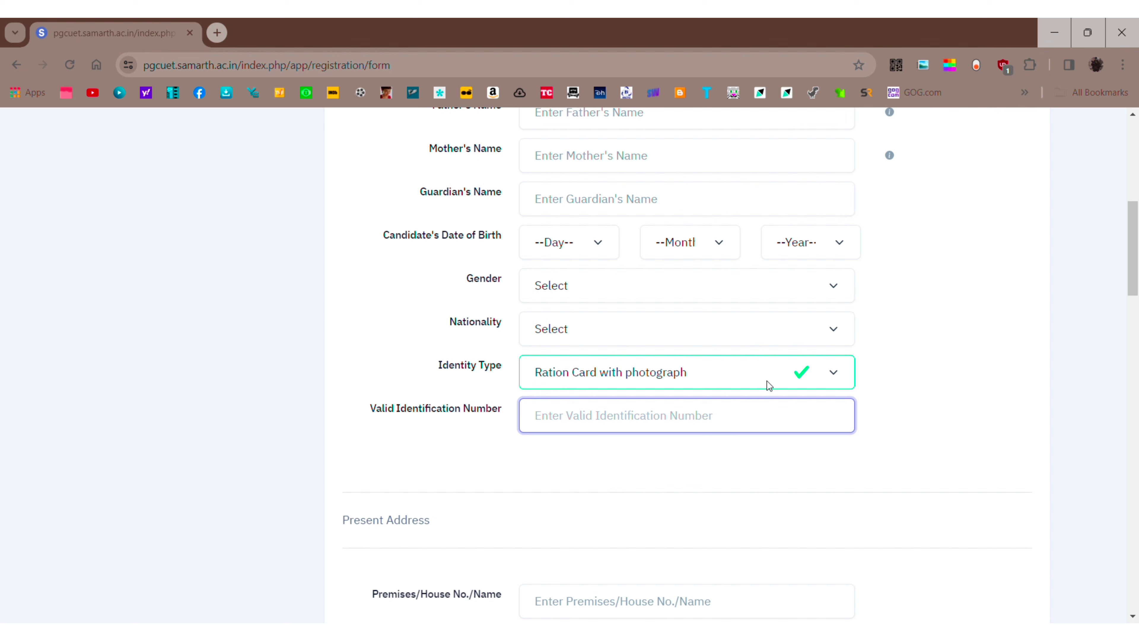
key(shift+Tab)
key(v)
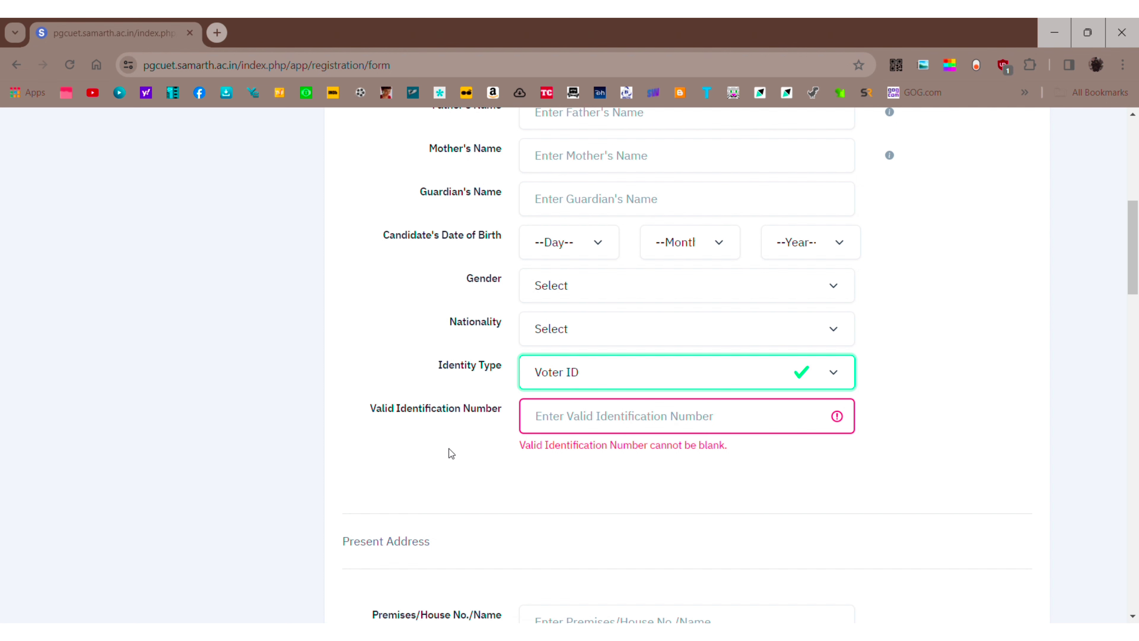
Mark the permanent address as the same as the present address
scroll(546, 390, down, 8)
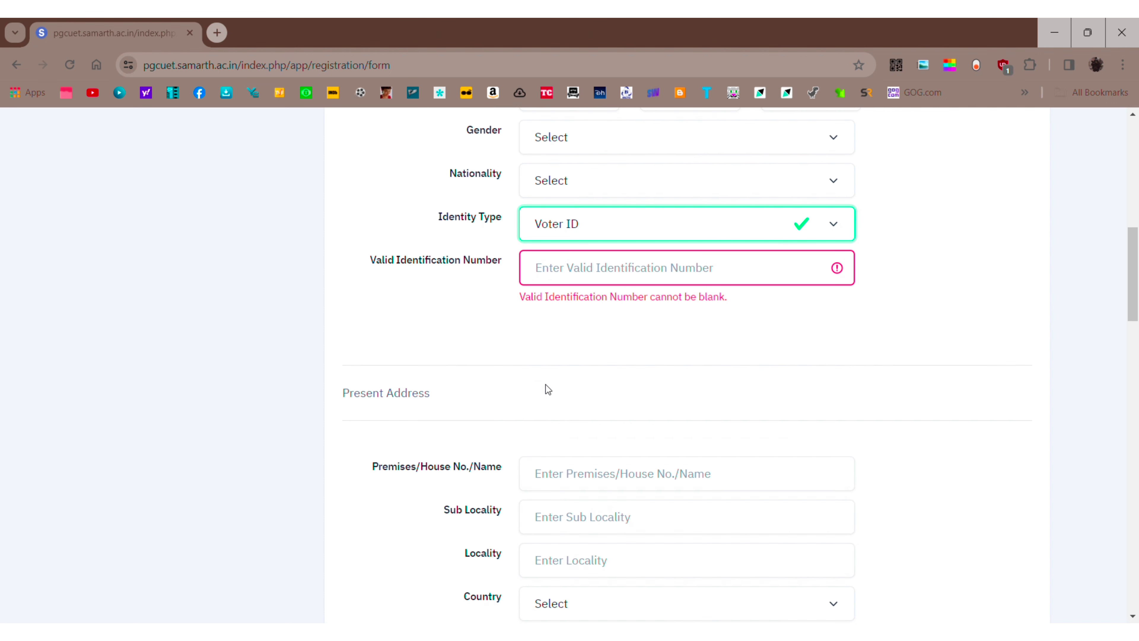
scroll(671, 406, down, 6)
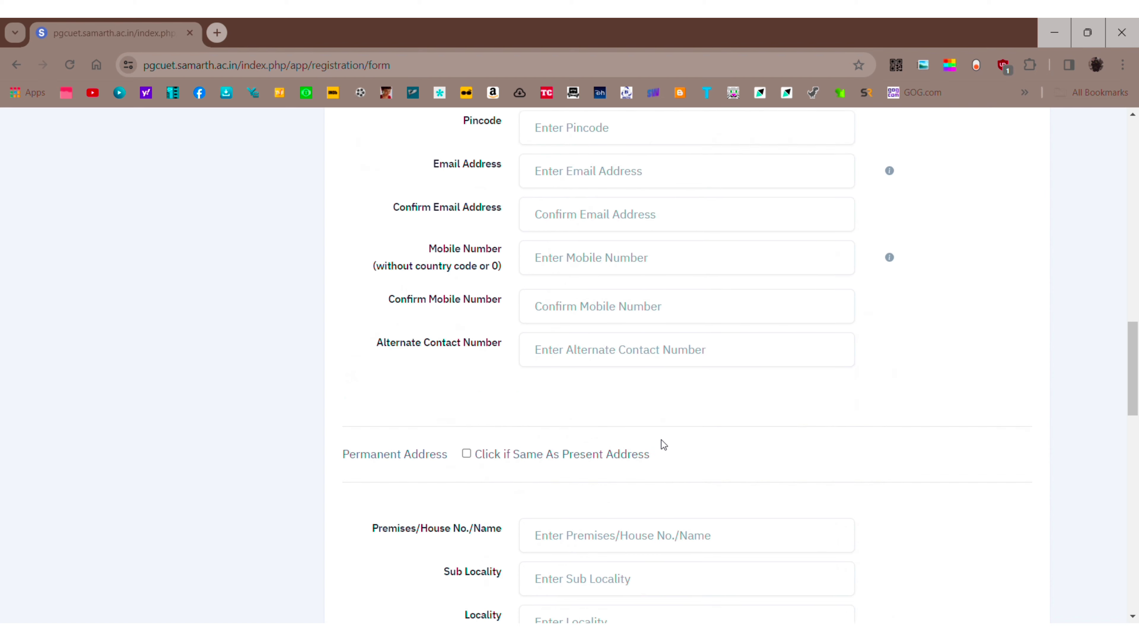
click(466, 454)
Choose "What is the name of your first school?" as the security question and enter the security answer
scroll(623, 426, down, 6)
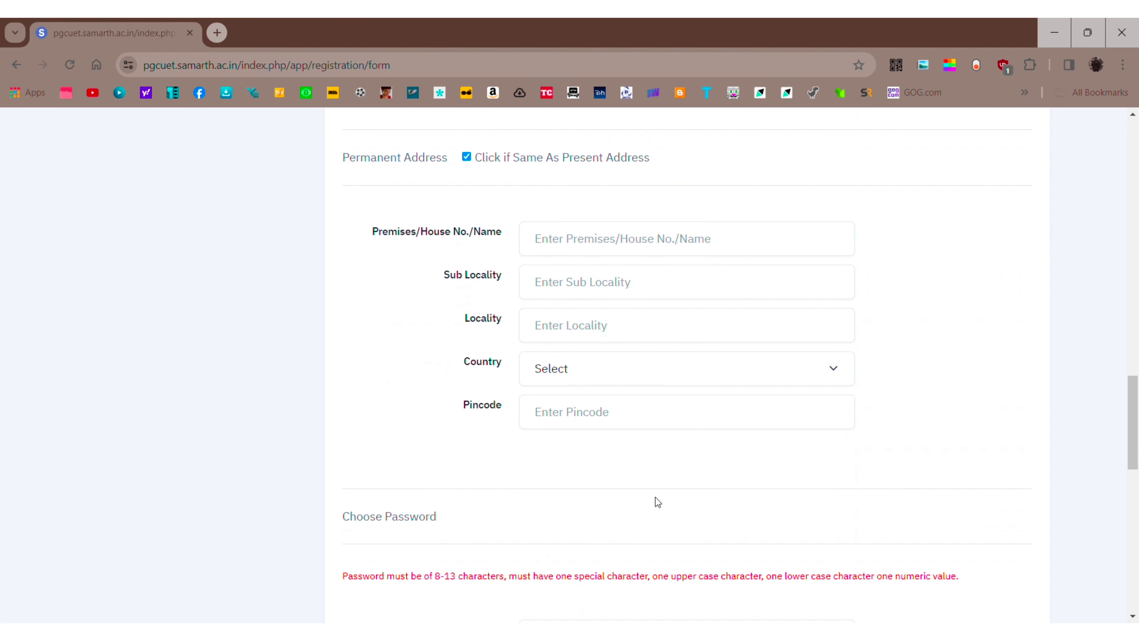
scroll(655, 496, down, 6)
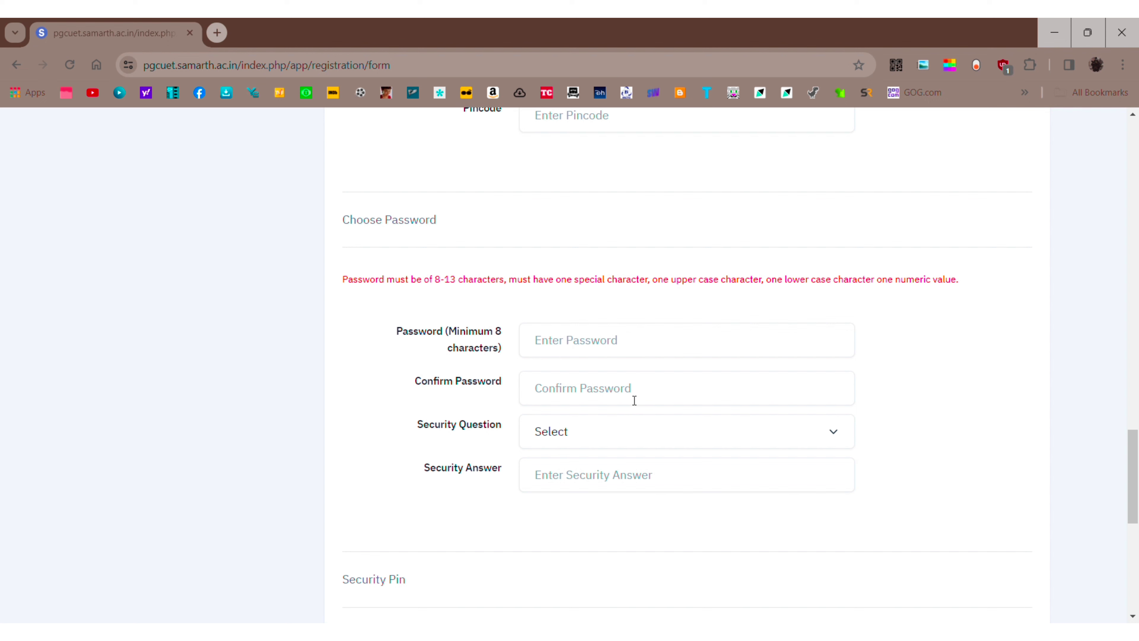
click(605, 427)
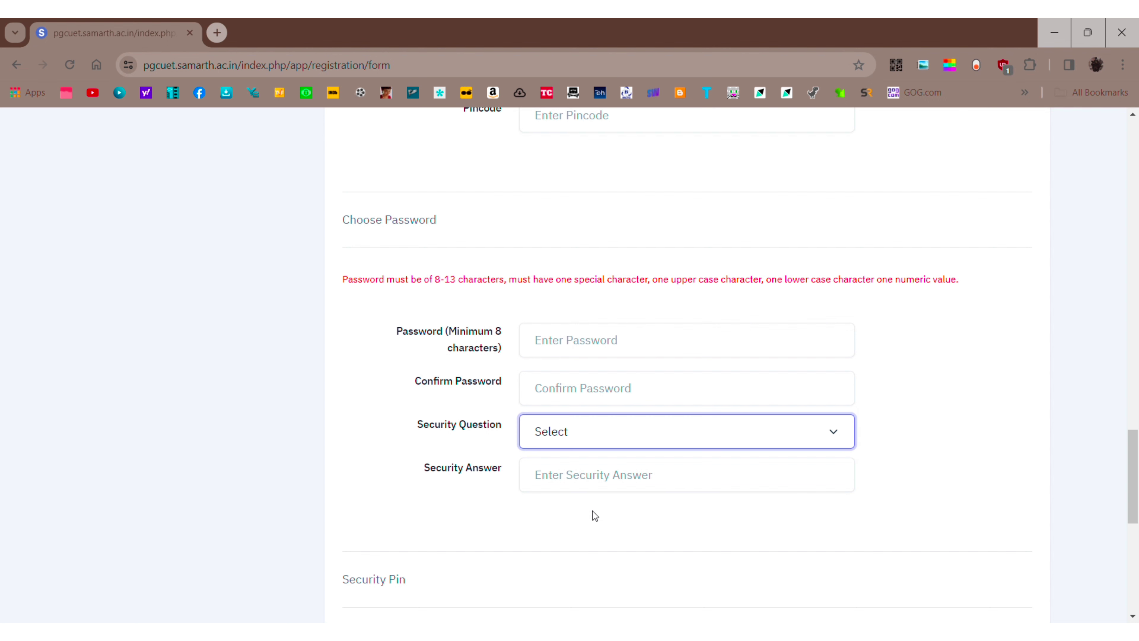
key(Down)
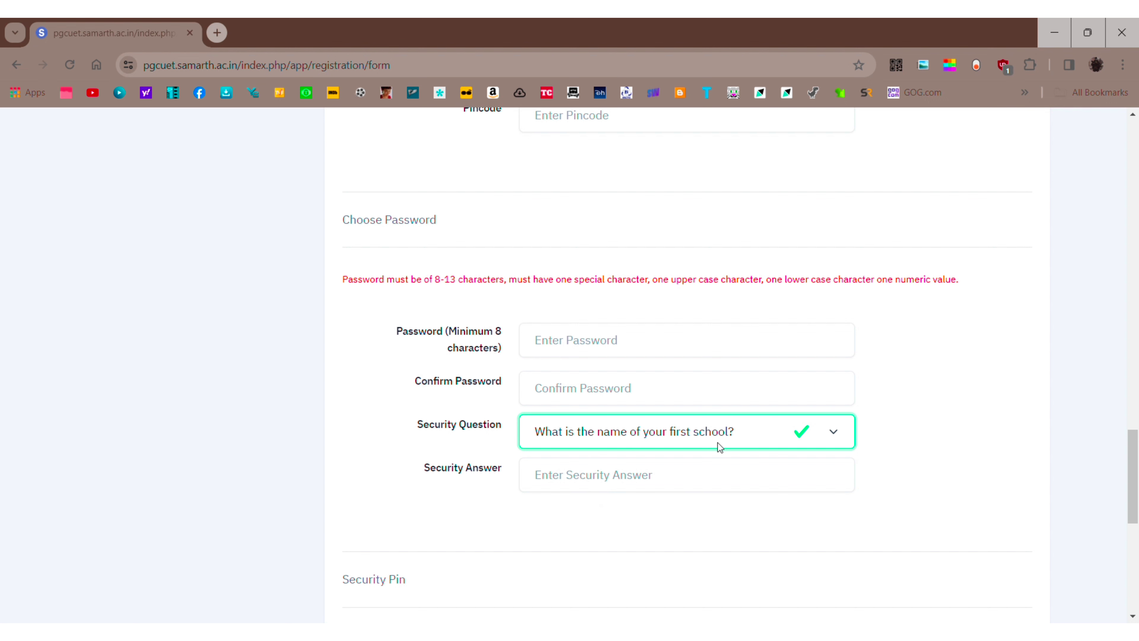
click(698, 488)
text(••••••)
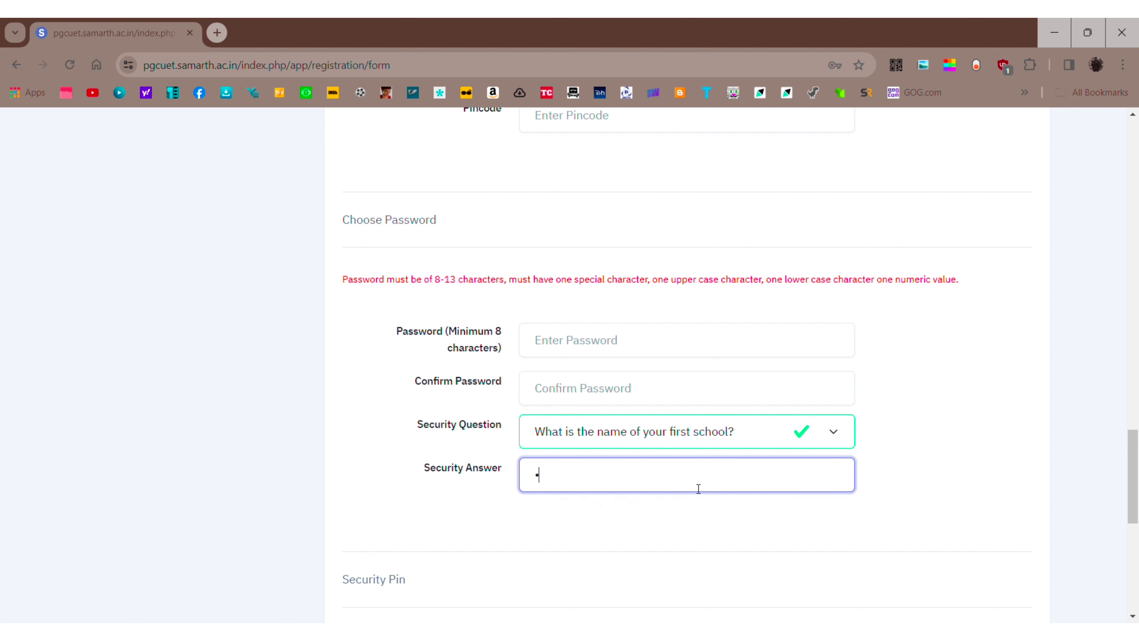
text(••••)
click(799, 518)
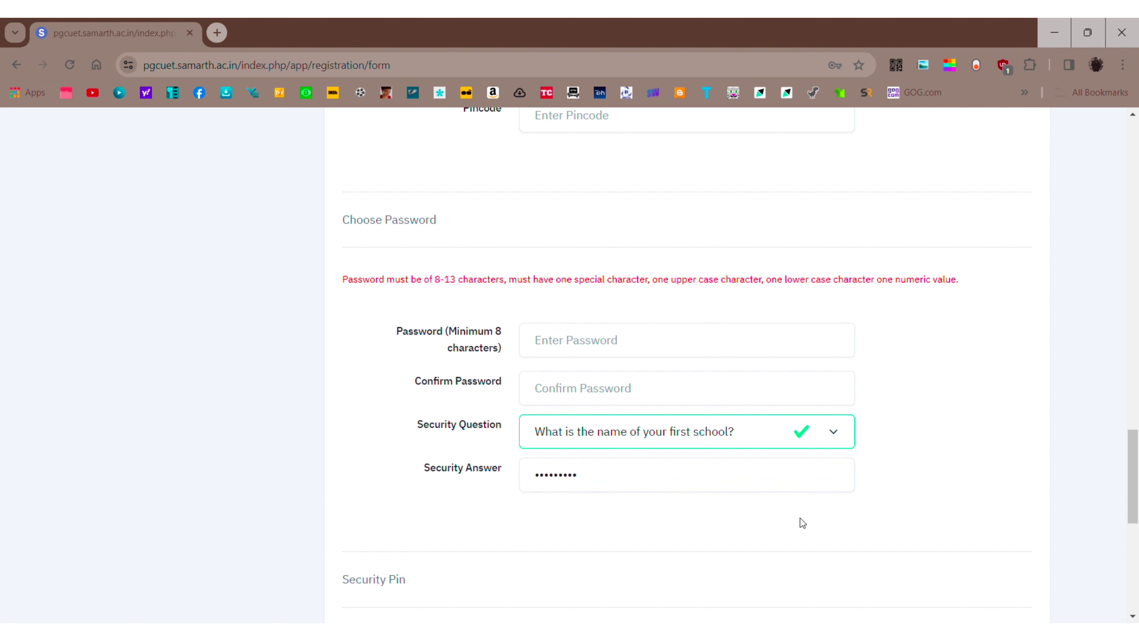
Enter the displayed captcha code in the security PIN field at the end of the registration form
scroll(640, 547, down, 5)
scroll(639, 547, down, 3)
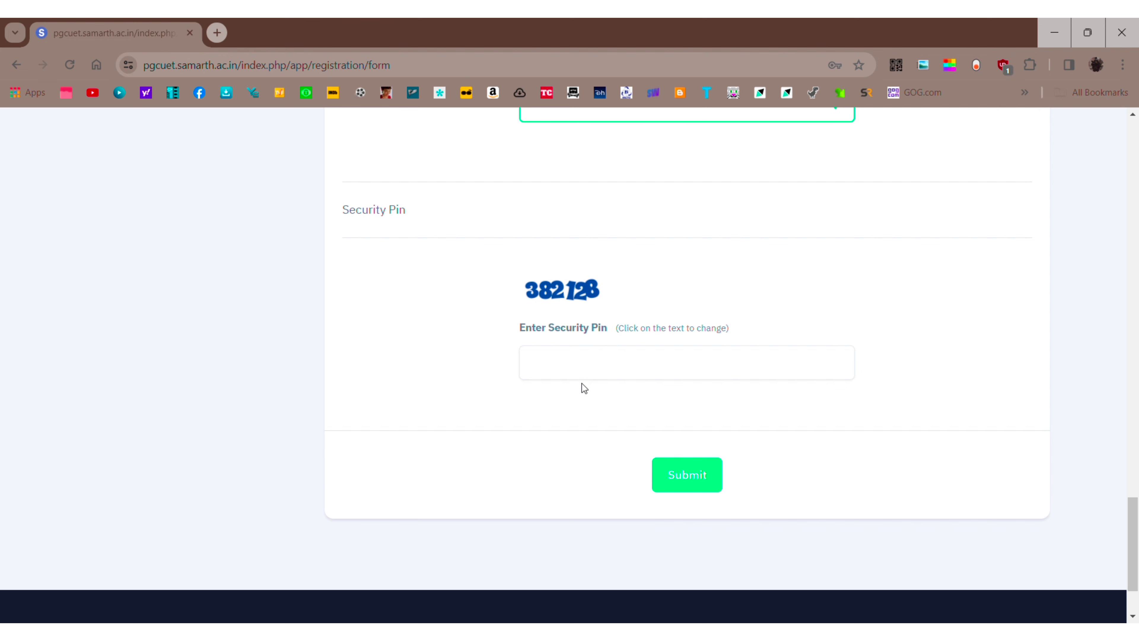
click(587, 373)
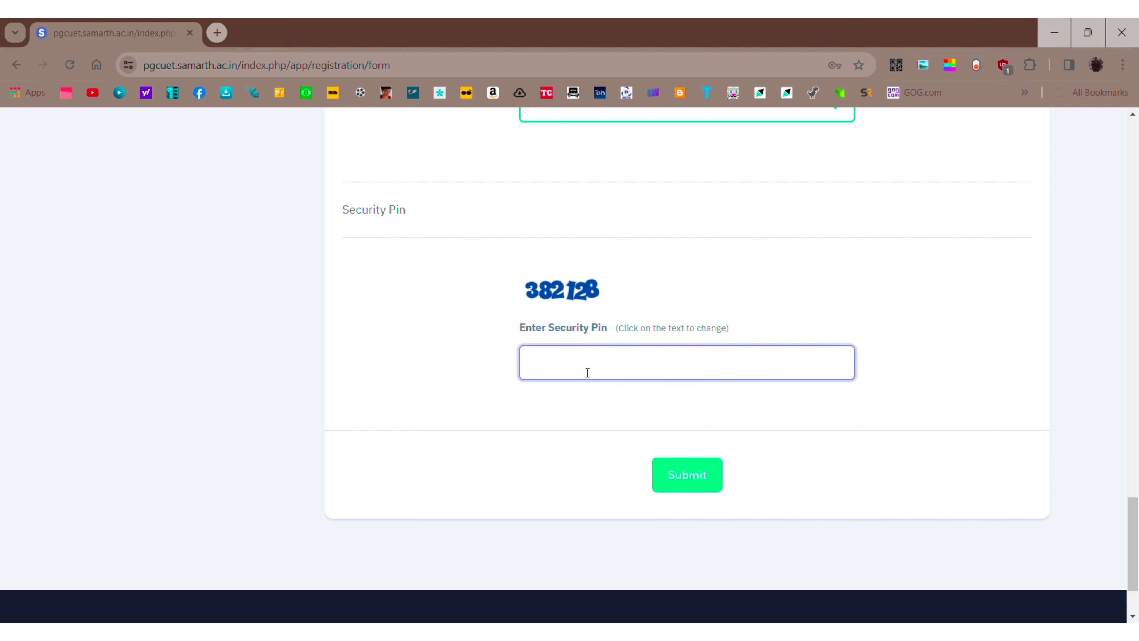
text(3)
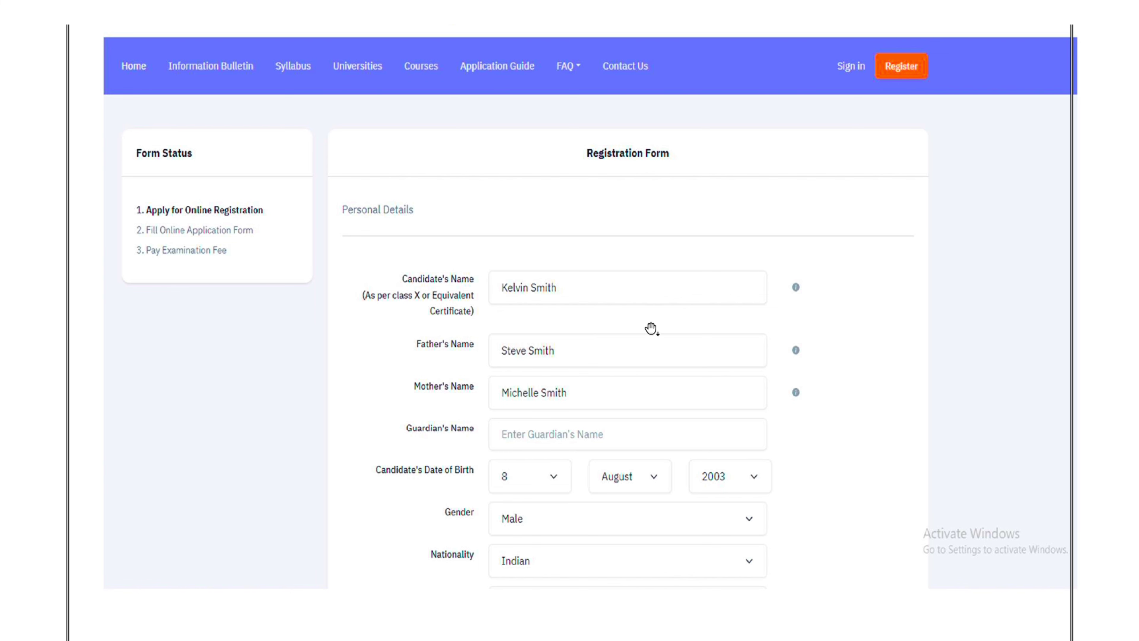
Read through the sample Registration Form in the guide, from Personal Details and both addresses to the Security Pin section and submission
scroll(652, 330, down, 1)
scroll(653, 330, down, 6)
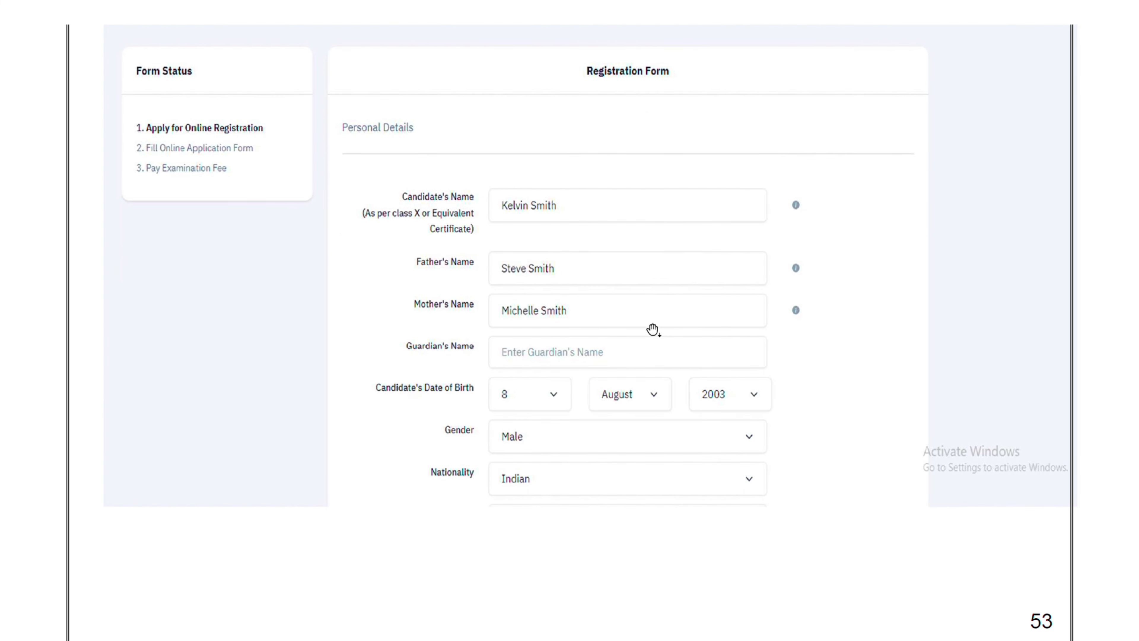
scroll(654, 374, down, 15)
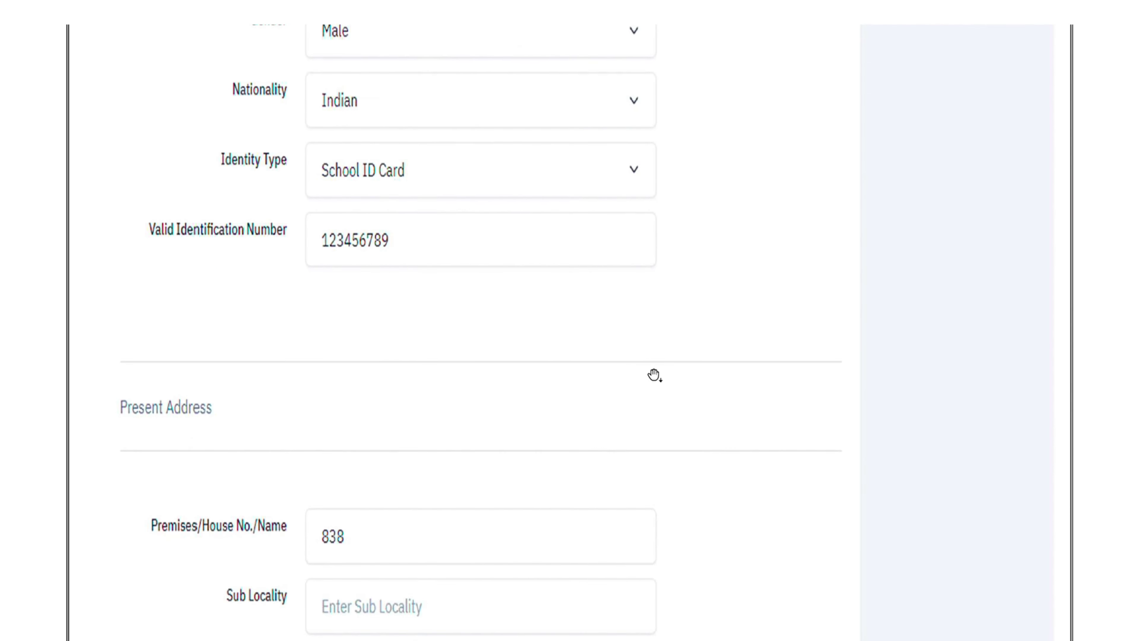
scroll(663, 438, down, 20)
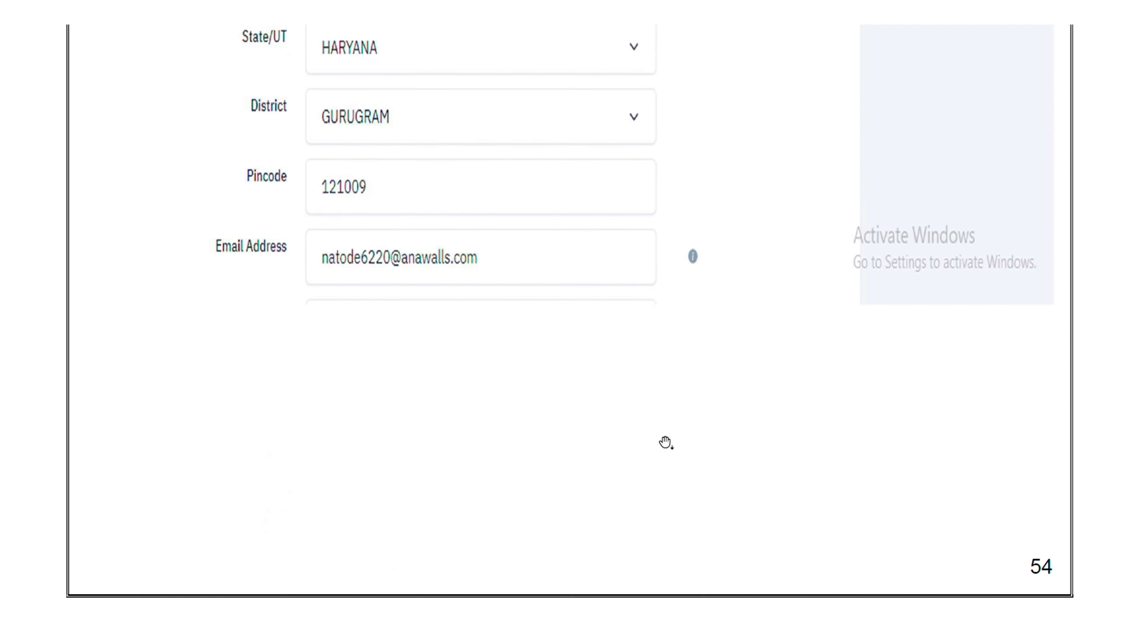
scroll(674, 468, down, 20)
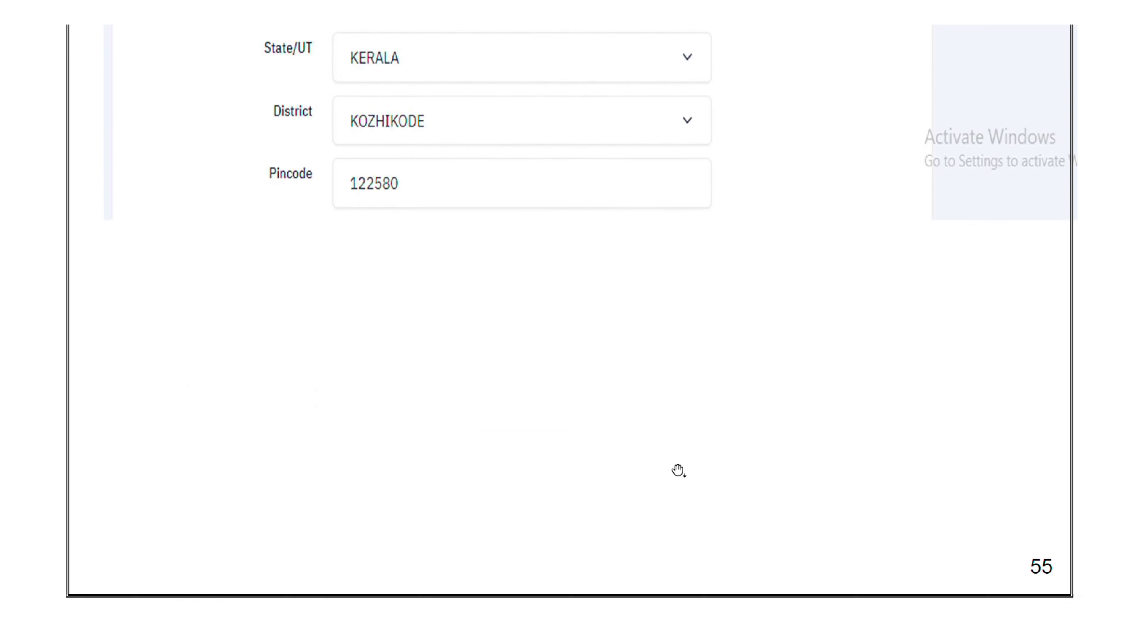
scroll(678, 469, down, 2)
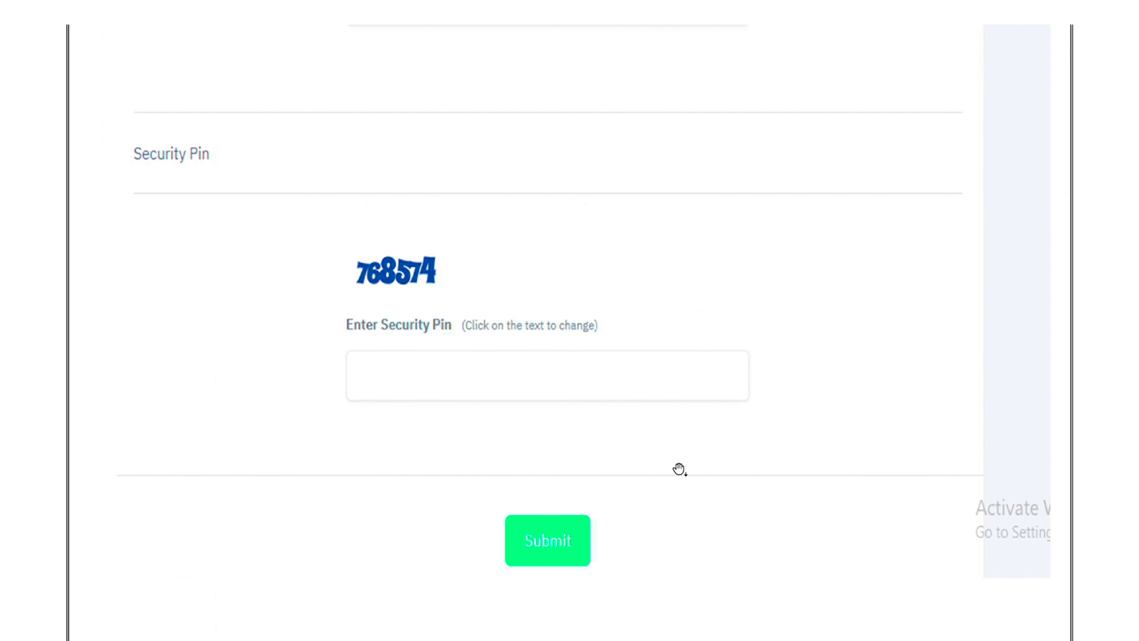
click(577, 548)
Examine the sample registration review page, including the addresses, security question, particulars checklist, declaration and the option to submit and send the OTP
scroll(577, 548, down, 6)
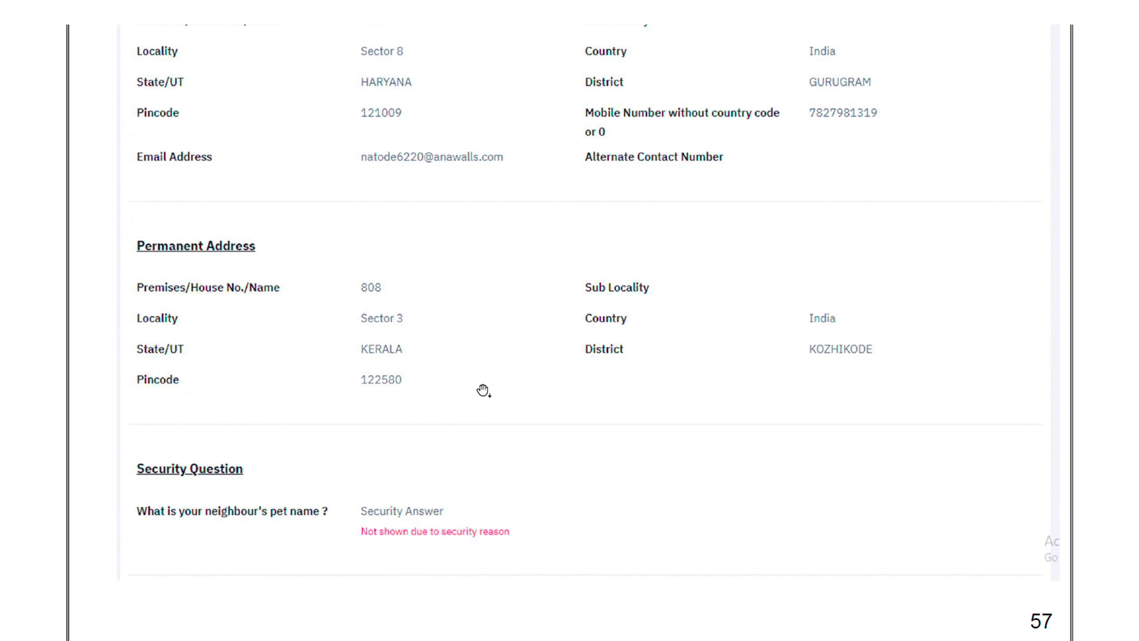
scroll(448, 379, down, 1)
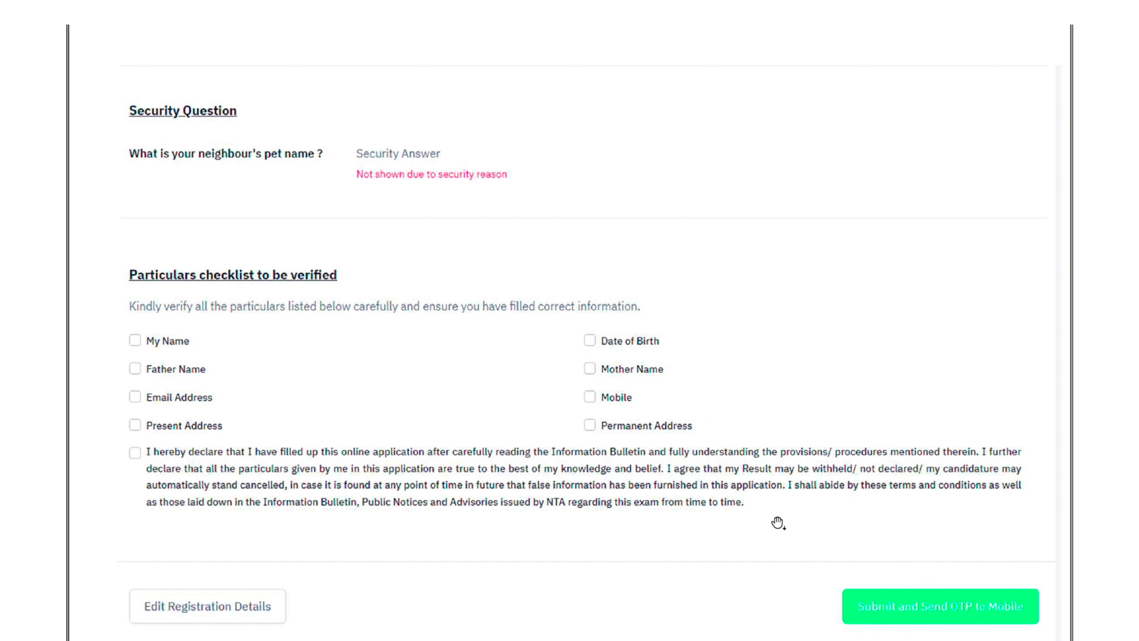
scroll(885, 578, down, 3)
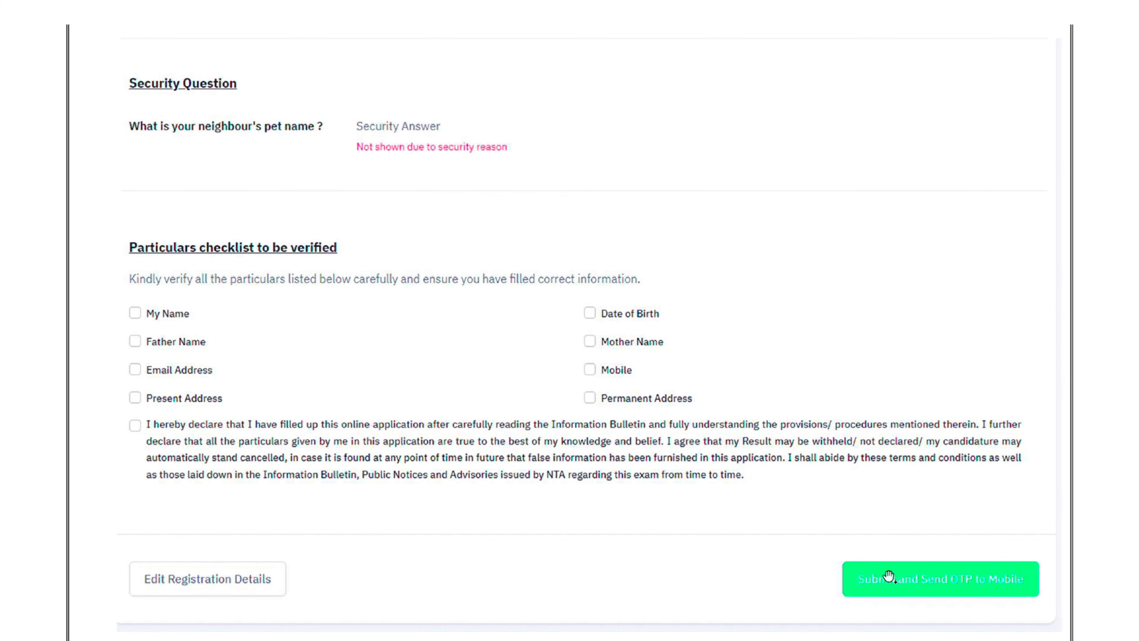
scroll(887, 576, down, 7)
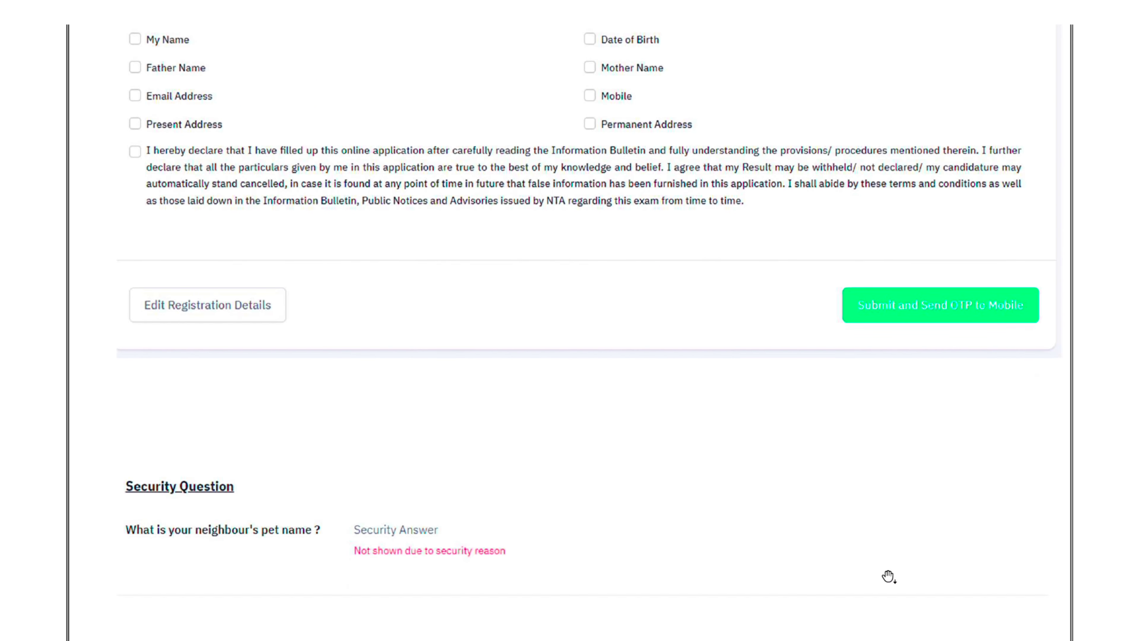
scroll(888, 577, down, 4)
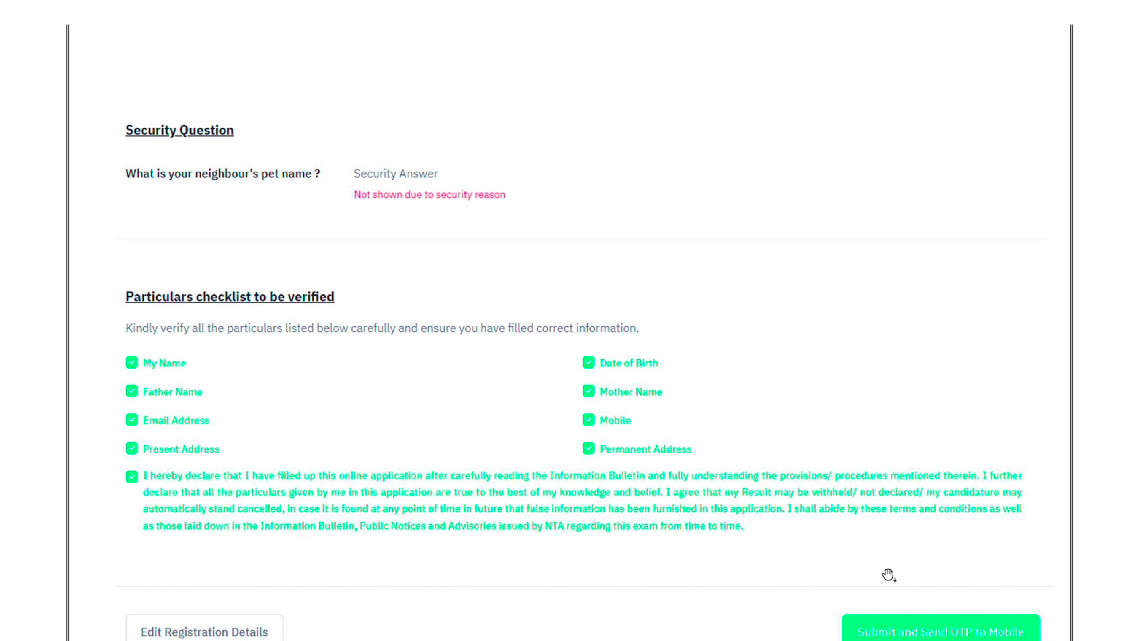
scroll(717, 503, down, 2)
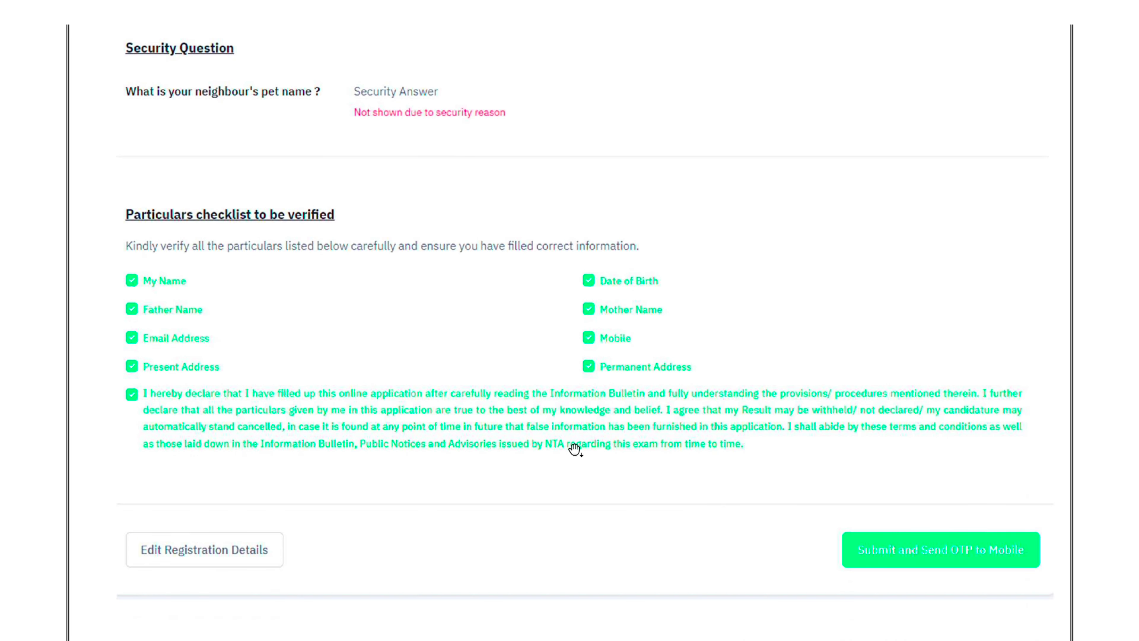
click(895, 549)
Examine the sample "Review Page: Enter OTP", from the candidate's details to the one-time password and security pin fields
scroll(880, 570, down, 1)
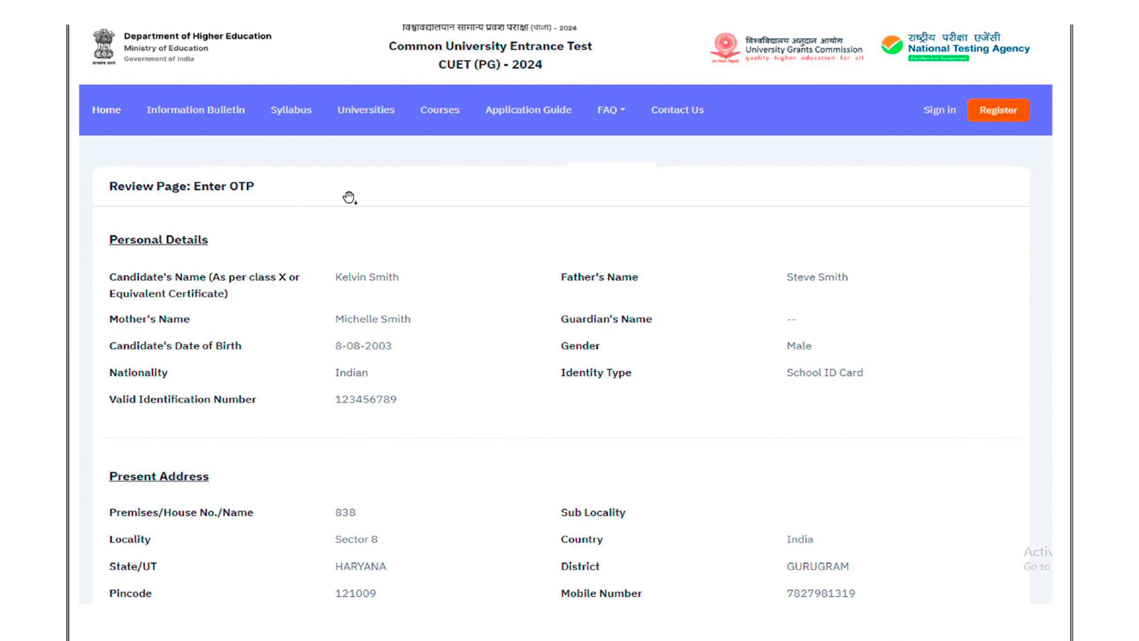
scroll(345, 197, down, 1)
scroll(349, 198, down, 10)
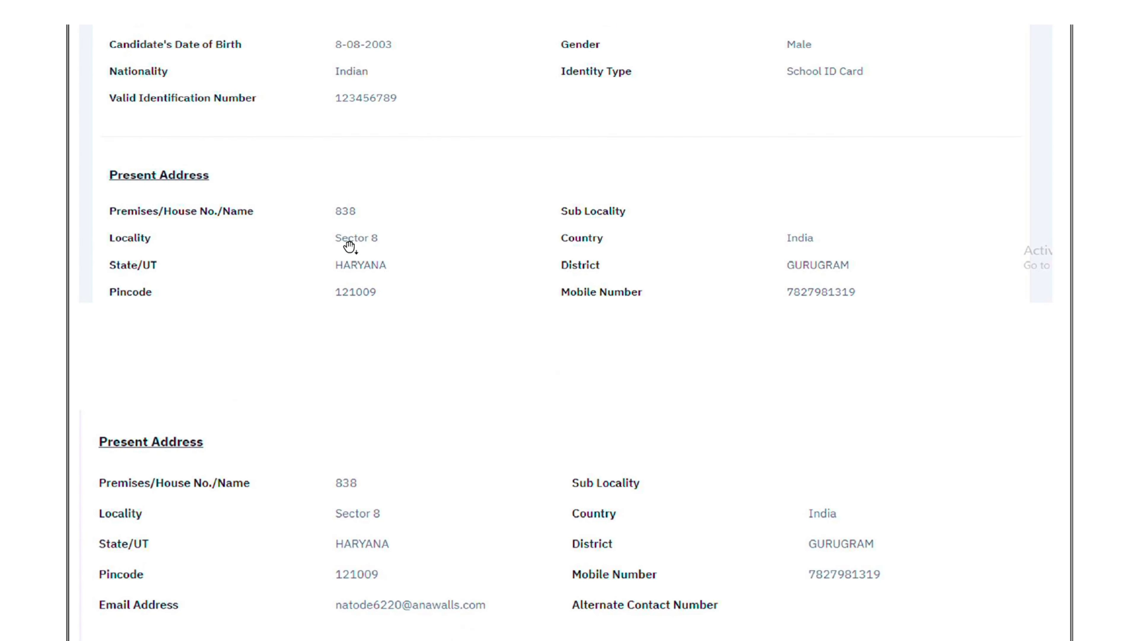
scroll(513, 444, down, 8)
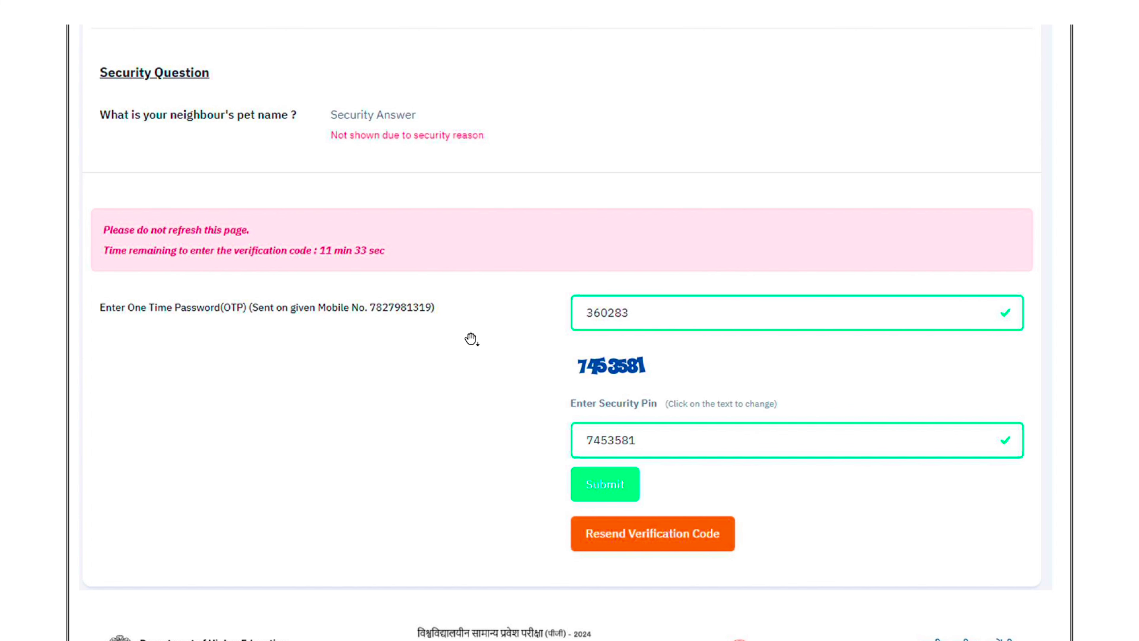
scroll(490, 339, down, 1)
scroll(670, 444, down, 10)
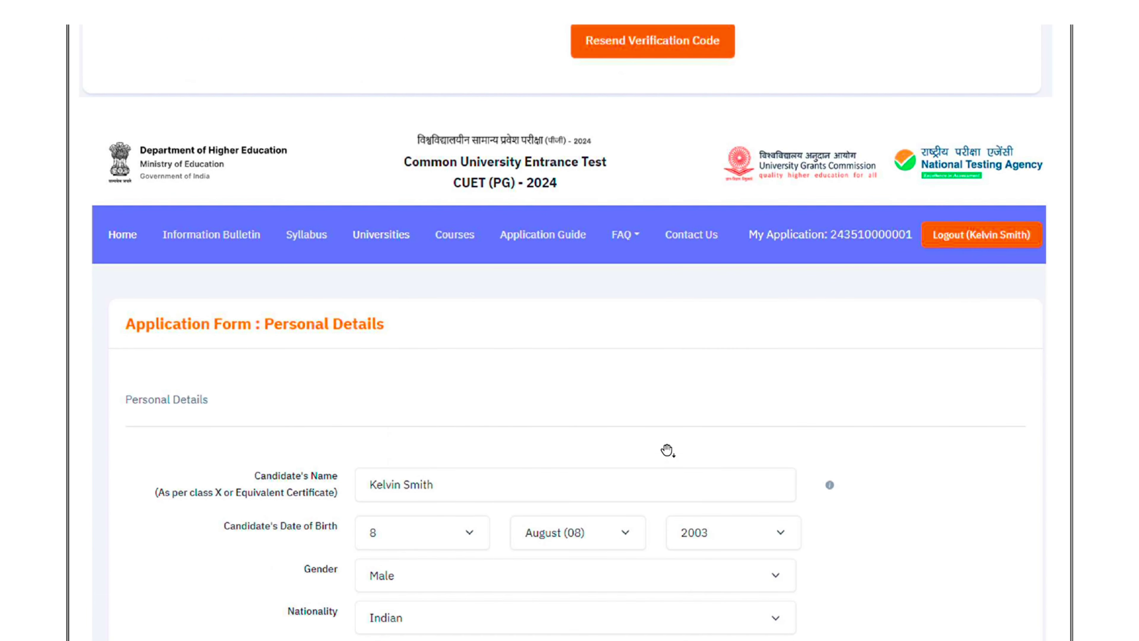
scroll(667, 450, down, 3)
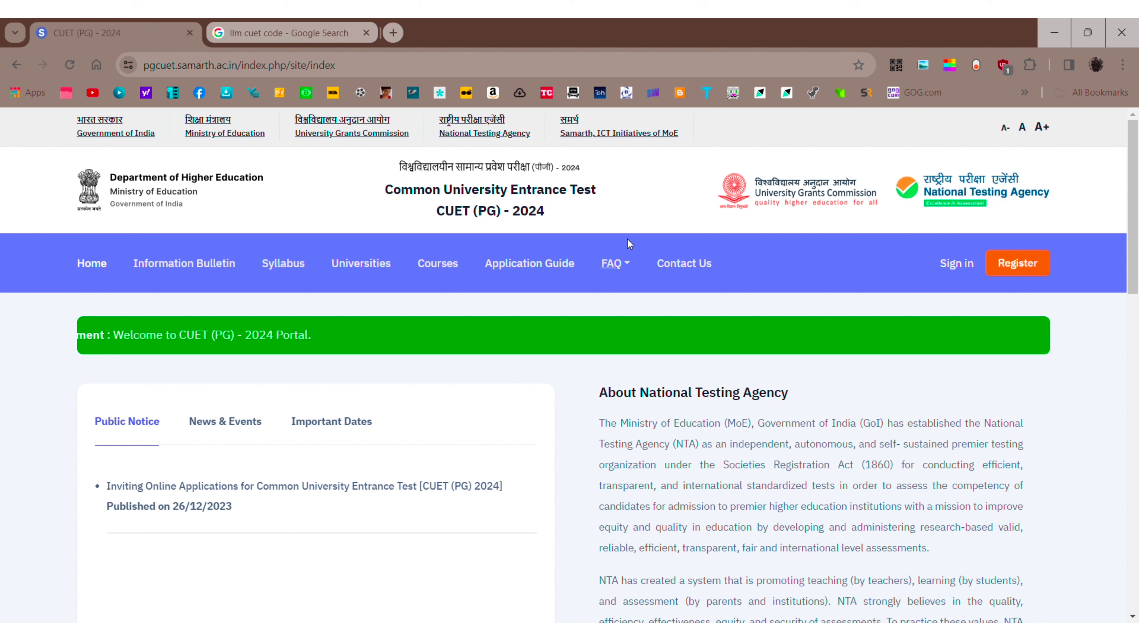
Open the registered candidates' sign-in page on the CUET (PG) - 2024 website and go through its Application Number and Password fields
click(960, 269)
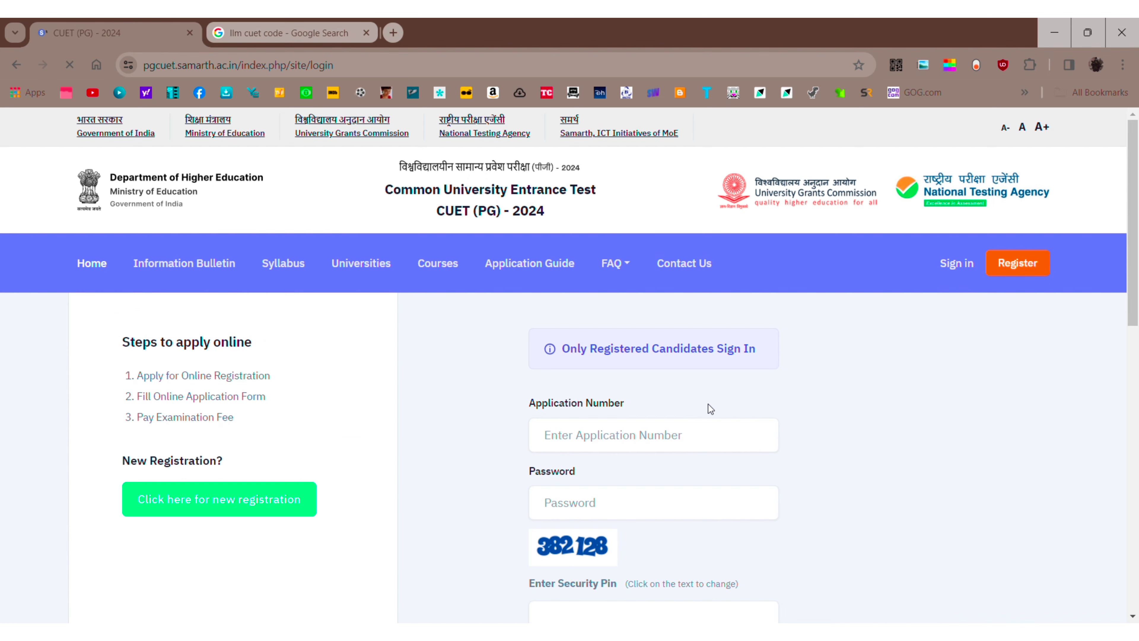
scroll(671, 447, down, 1)
click(661, 370)
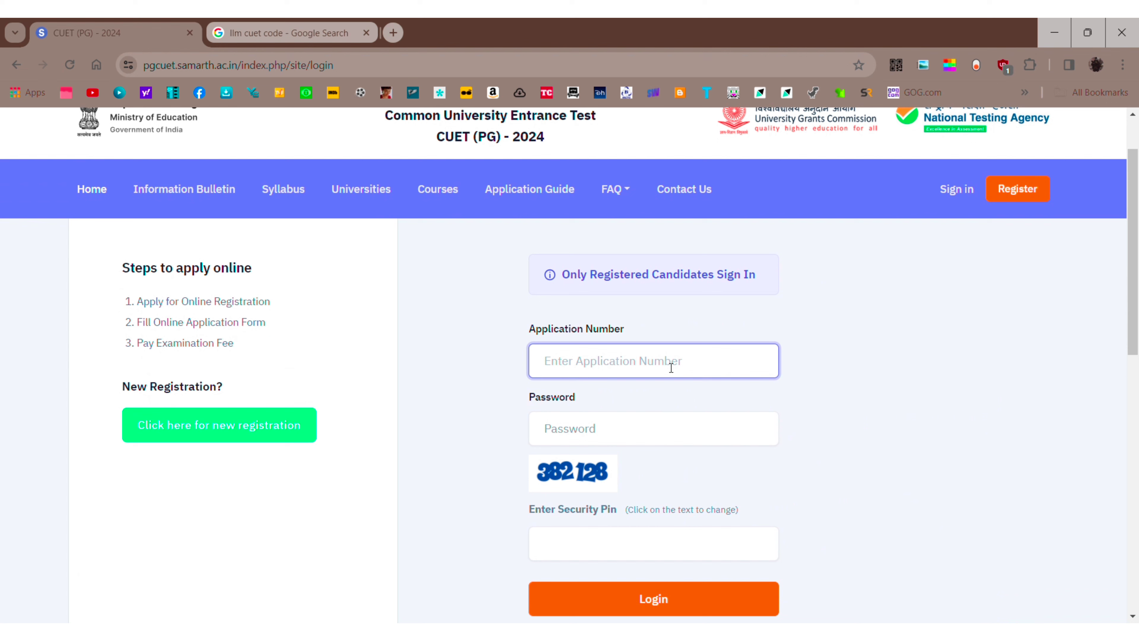
click(631, 436)
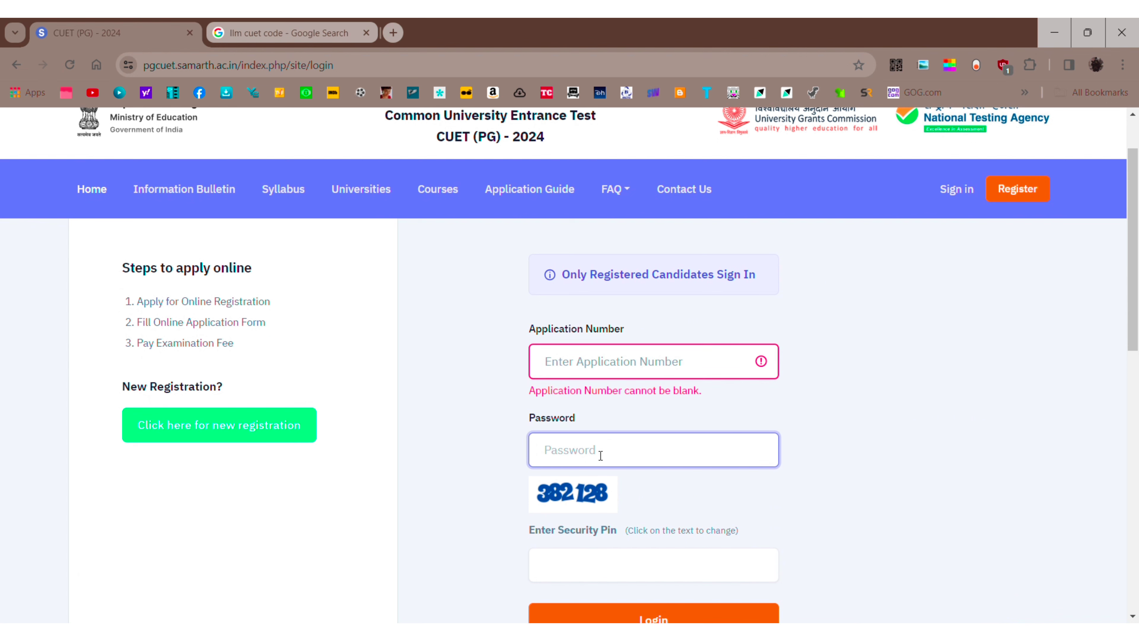
Examine the Personal Details fields of the sample application form, from the candidate's name to the medium of study in the qualifying examination
scroll(654, 467, down, 2)
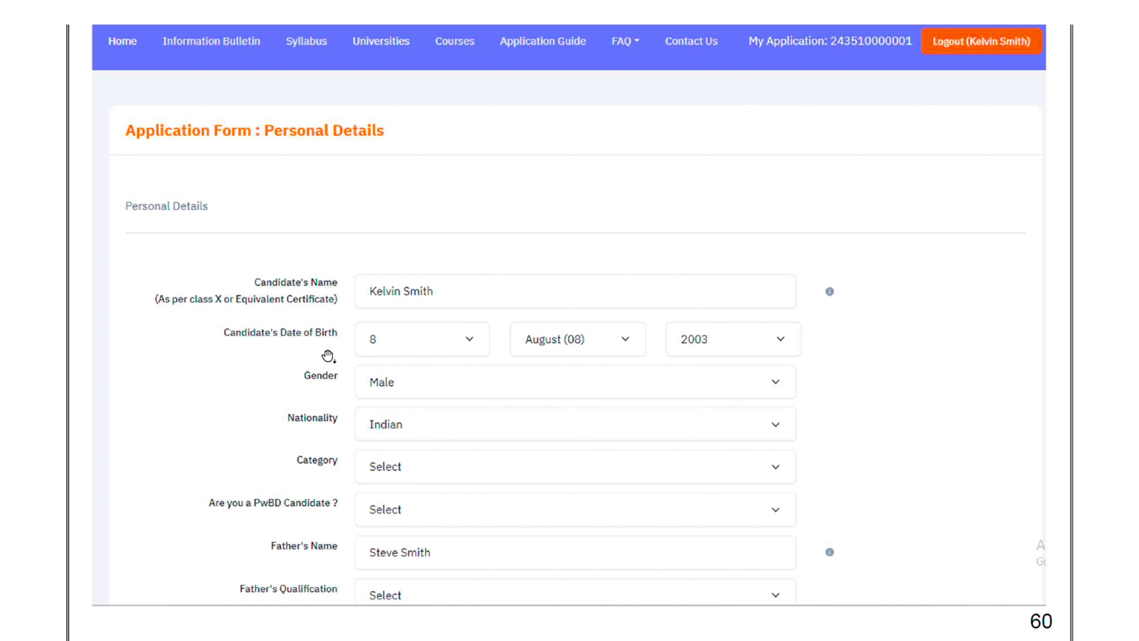
scroll(498, 350, down, 10)
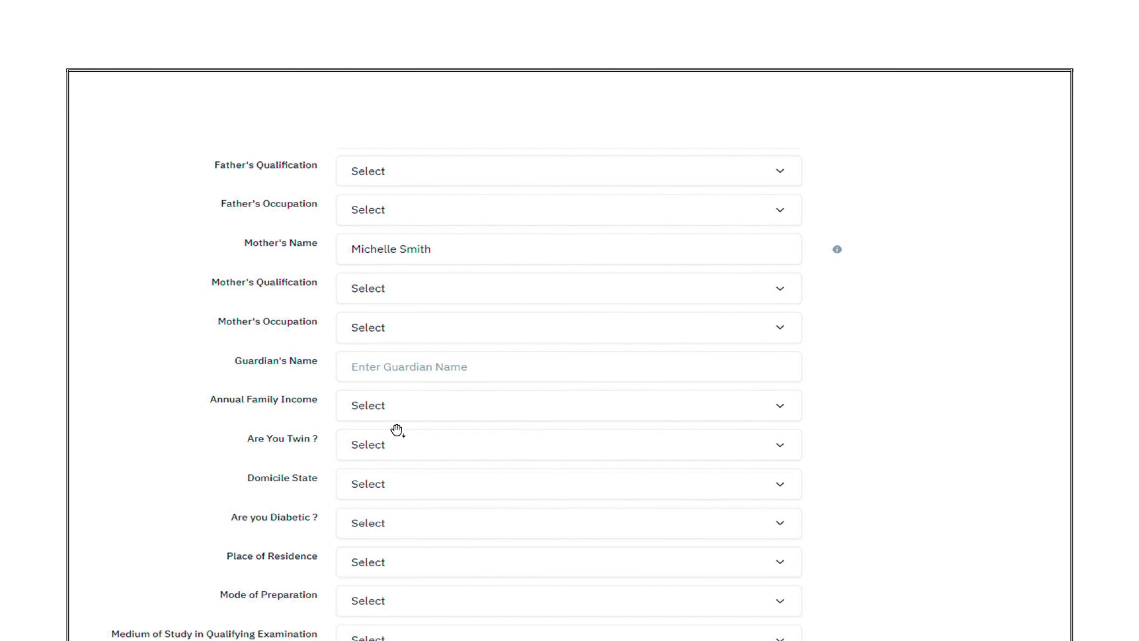
scroll(422, 458, down, 1)
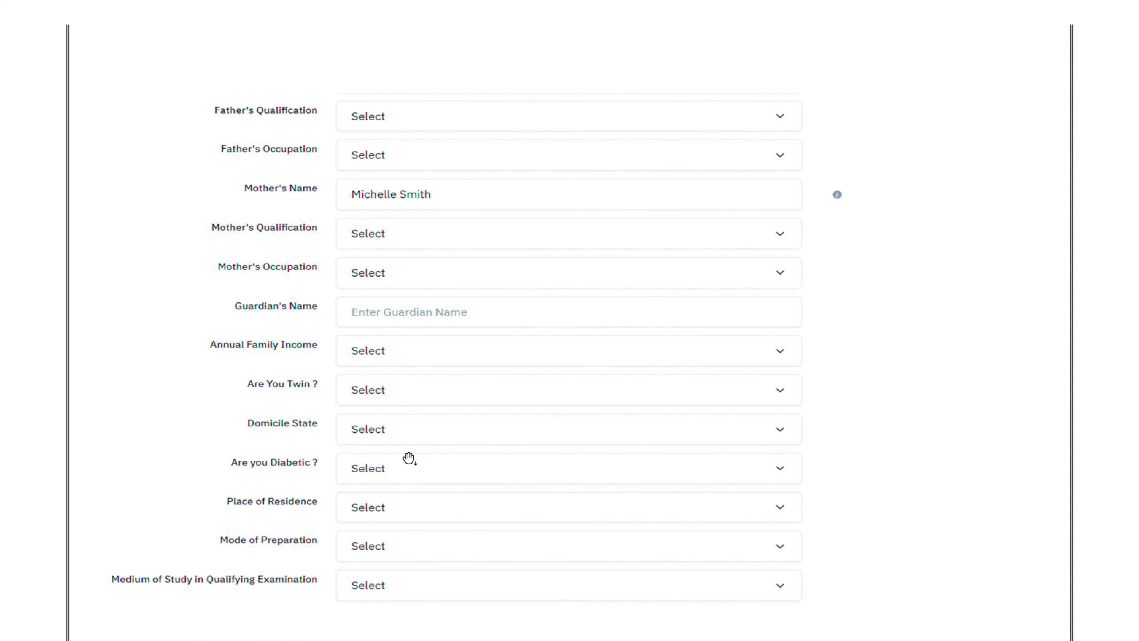
scroll(409, 458, down, 3)
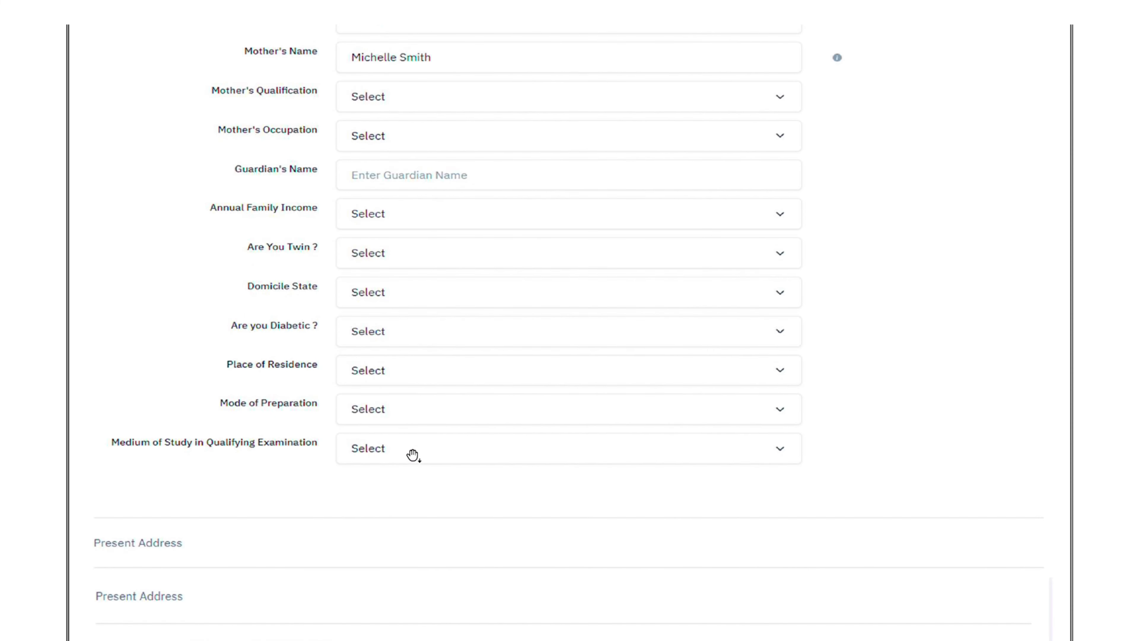
scroll(413, 456, down, 2)
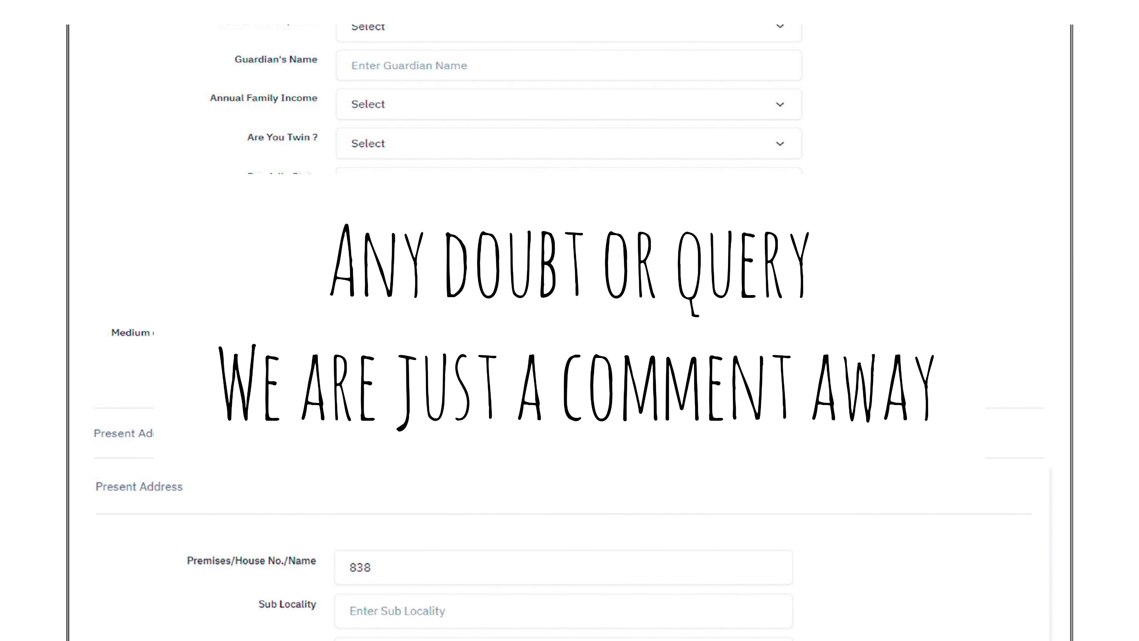
Examine the present address, permanent address and Other Quota & Category sections of the sample application form, down to the save option
scroll(411, 452, down, 5)
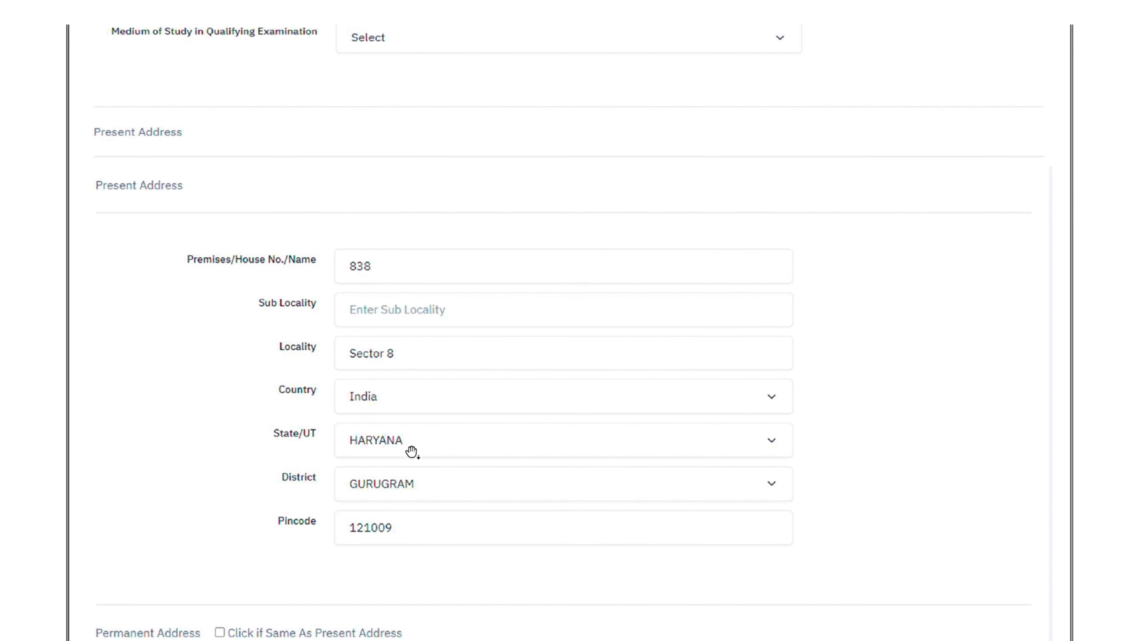
scroll(412, 452, down, 2)
scroll(411, 450, down, 4)
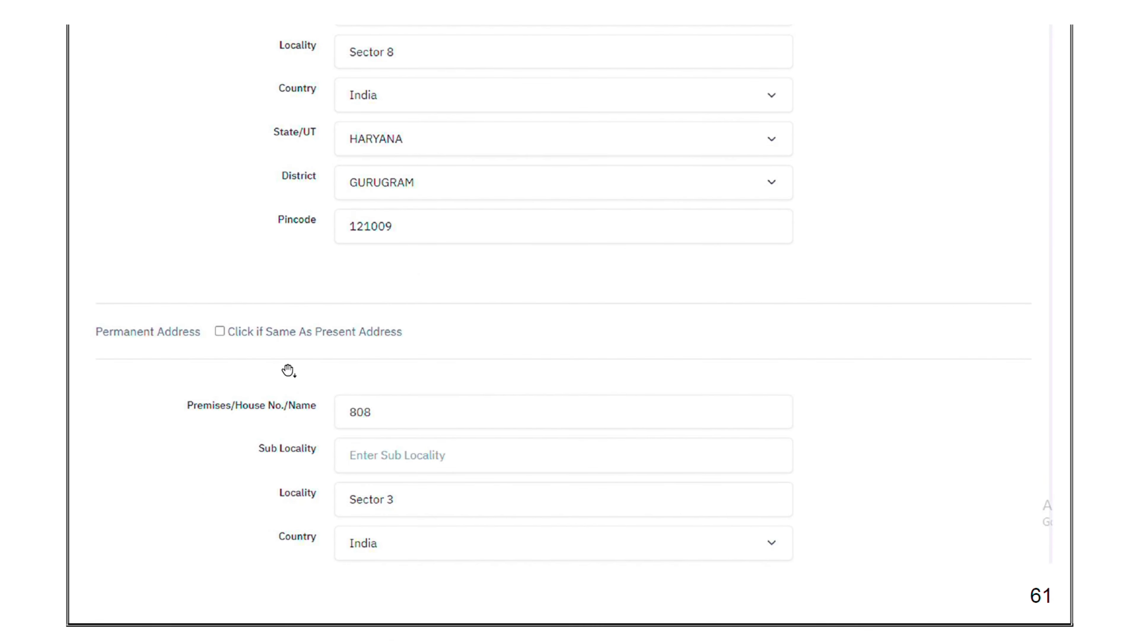
scroll(491, 379, down, 5)
scroll(490, 379, down, 1)
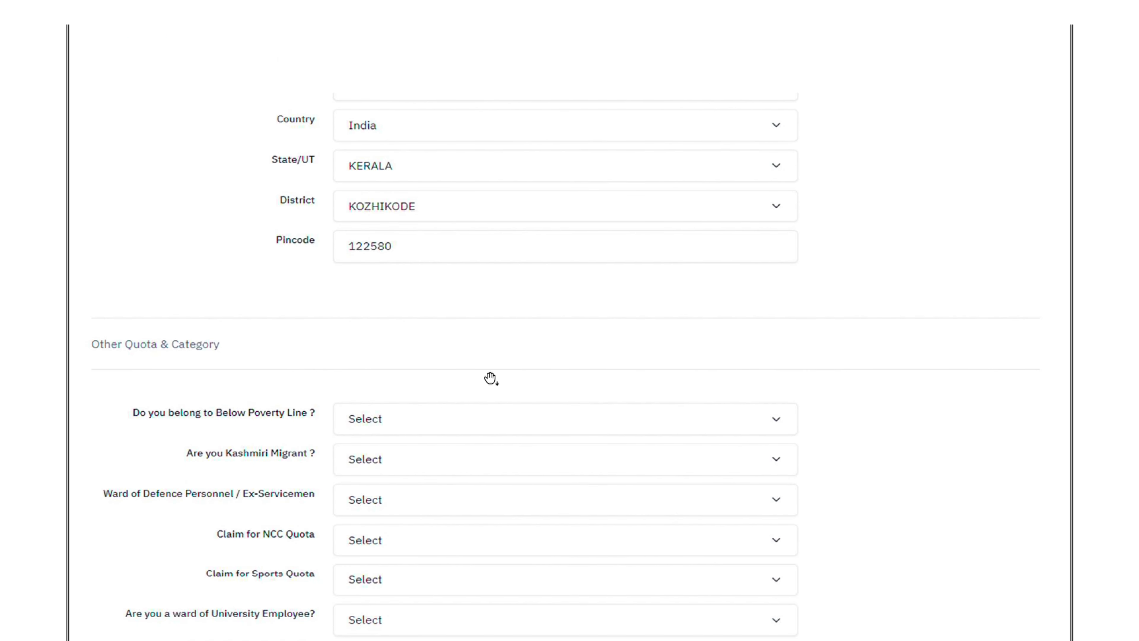
scroll(491, 379, down, 3)
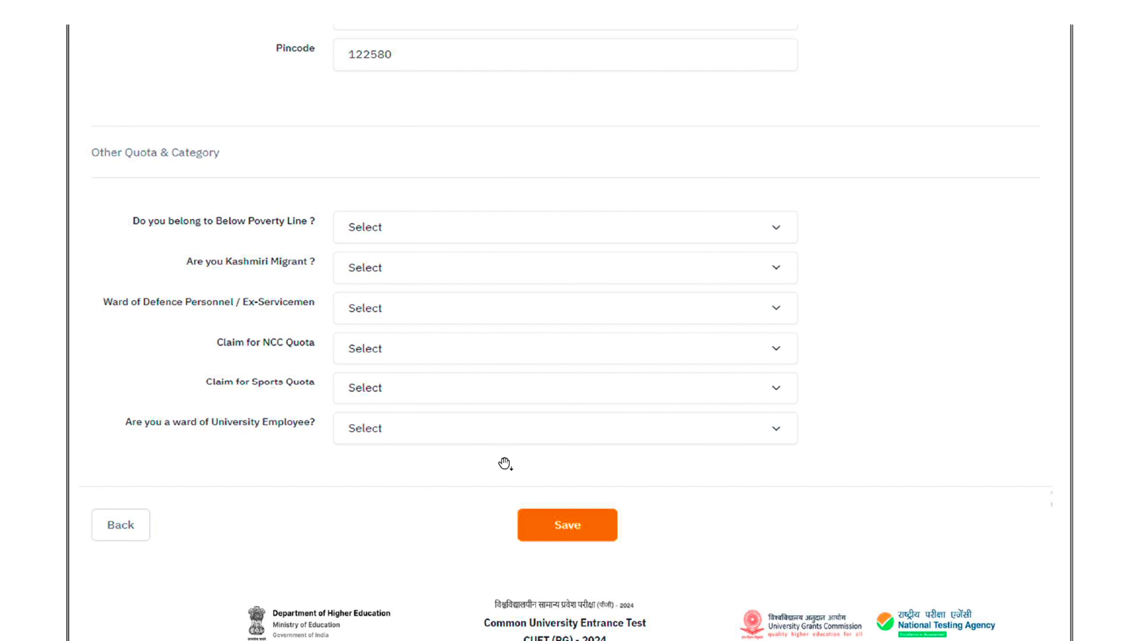
scroll(576, 537, down, 1)
scroll(576, 538, down, 10)
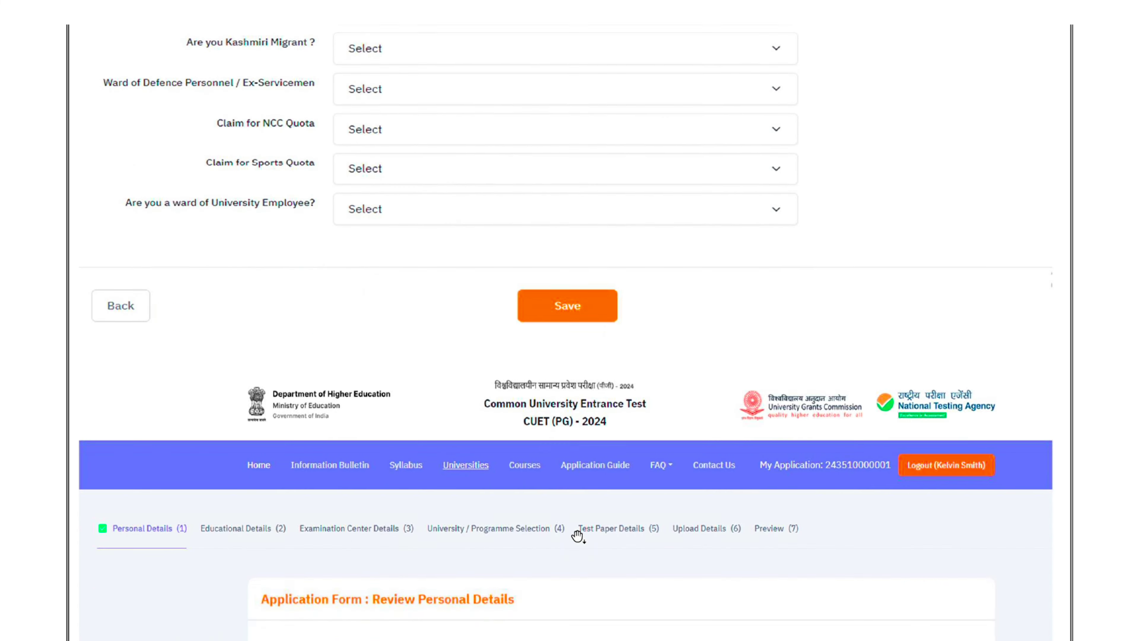
Read the sample "Review Personal Details" page, covering personal details, both addresses and Other Quota & Category, down to the option to proceed
scroll(570, 534, down, 2)
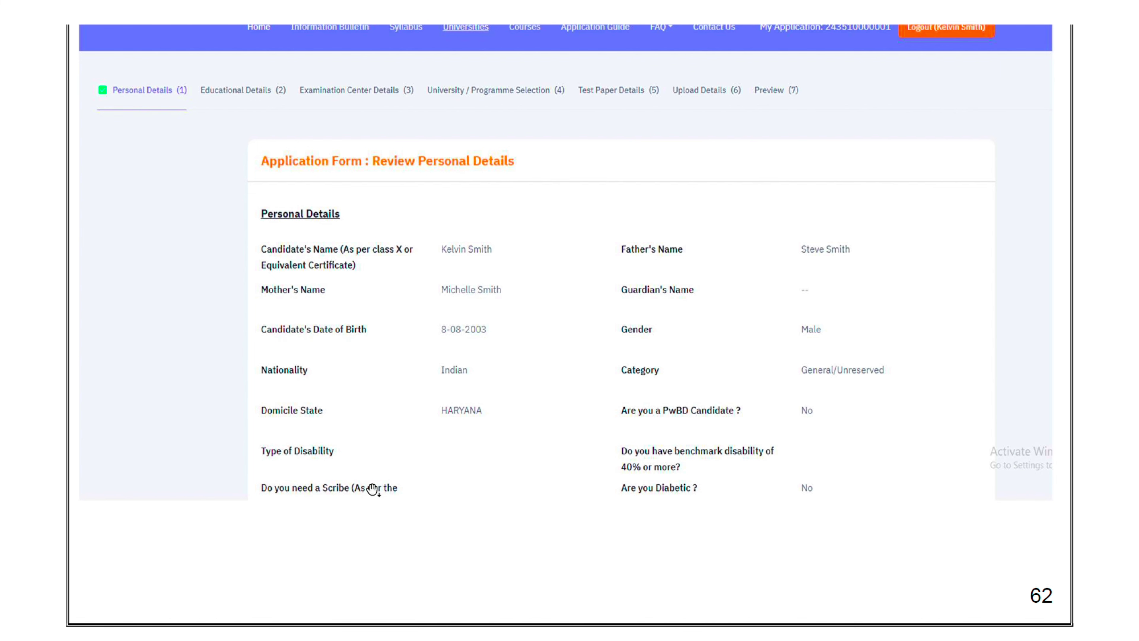
scroll(372, 489, down, 5)
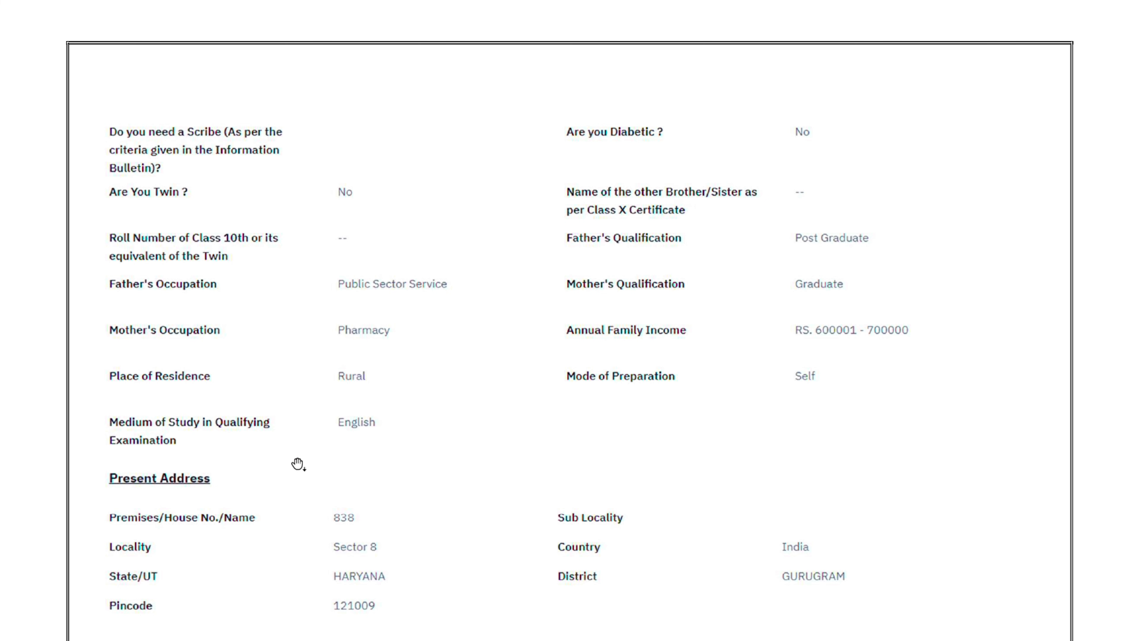
scroll(274, 468, down, 1)
scroll(274, 468, down, 8)
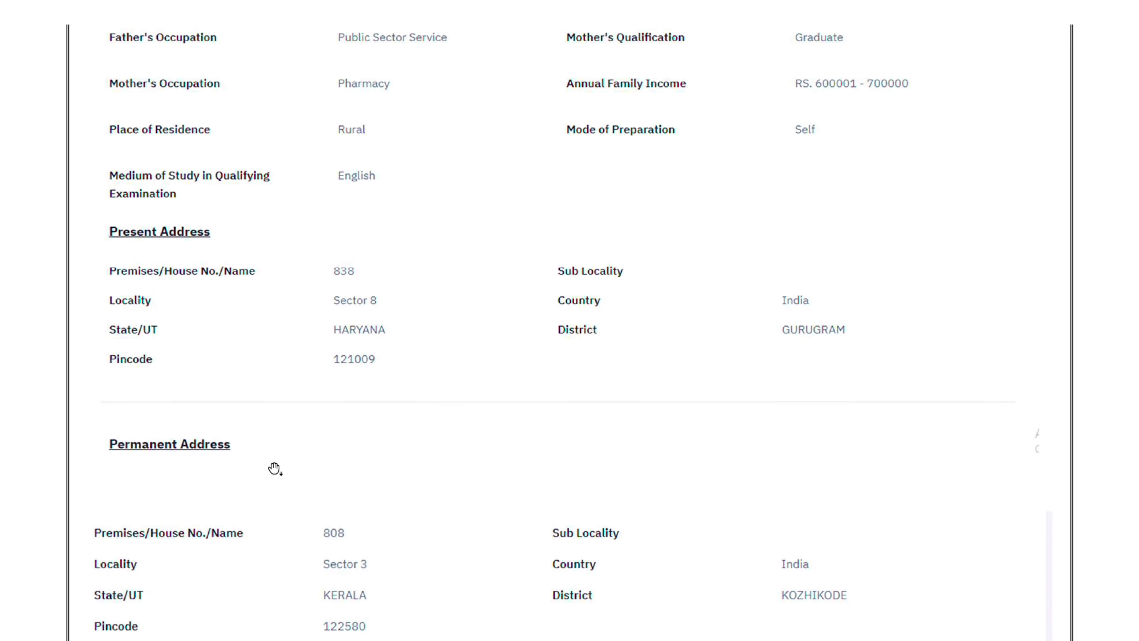
scroll(274, 468, down, 8)
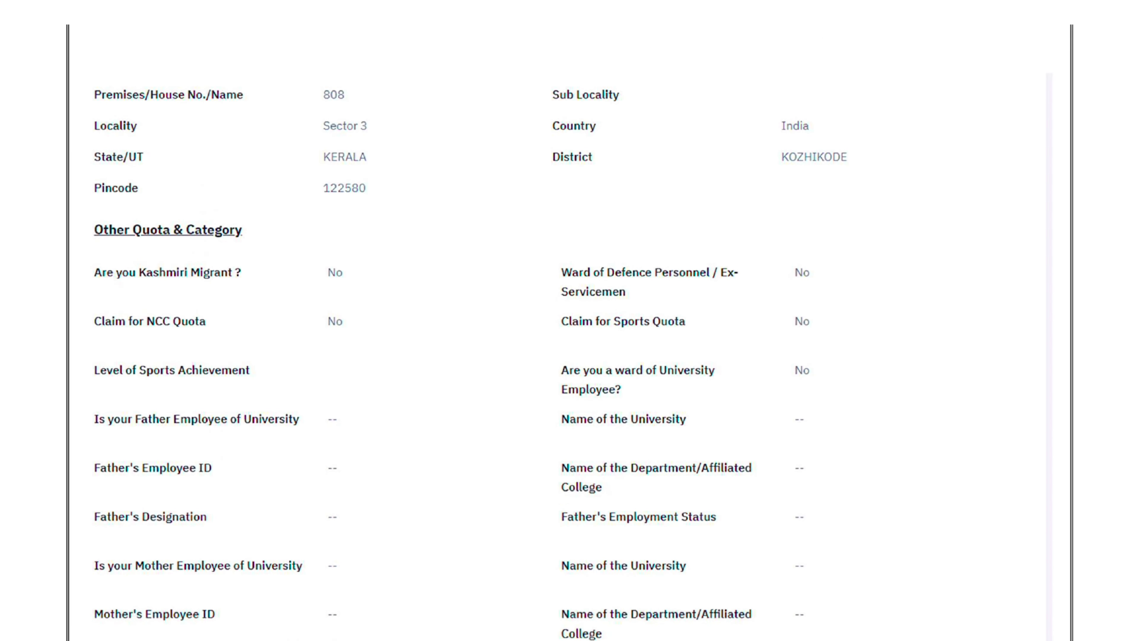
scroll(275, 468, down, 2)
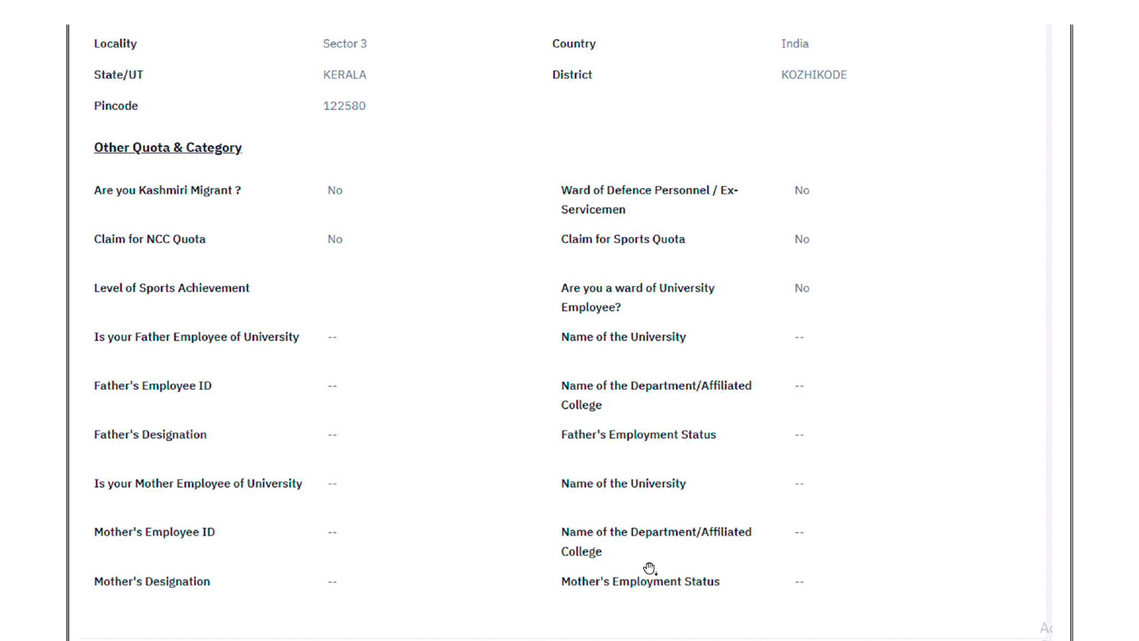
scroll(648, 568, down, 3)
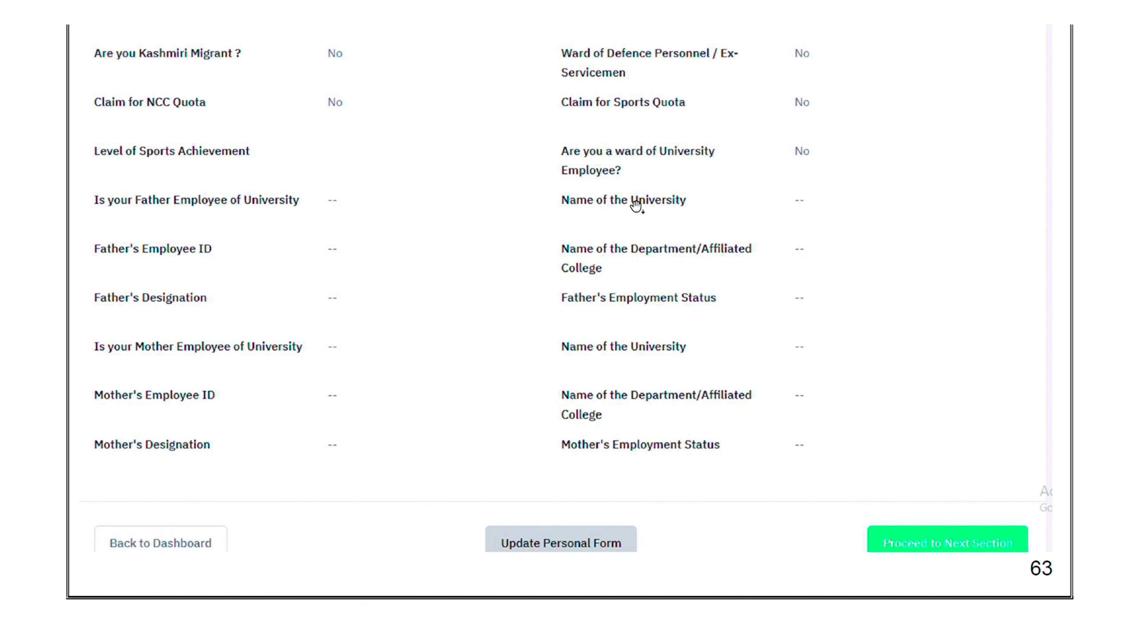
Examine the Class Xth and Class XIIth sections of the sample Educational Details form, from result status to roll number
click(980, 553)
scroll(994, 552, down, 3)
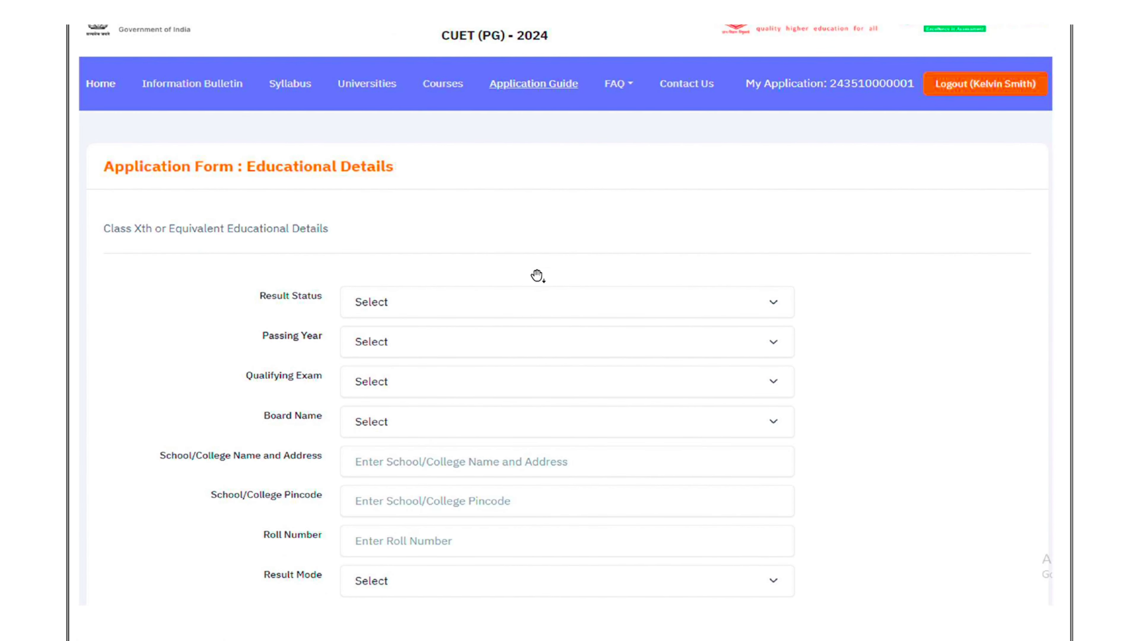
scroll(419, 323, down, 1)
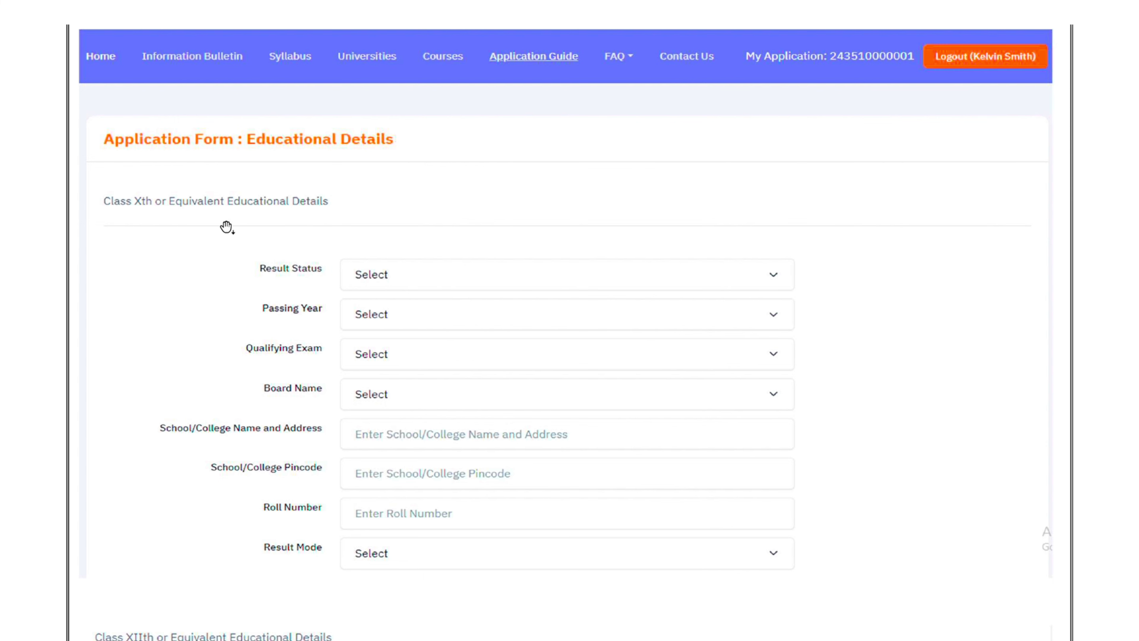
scroll(426, 527, down, 1)
scroll(426, 527, down, 8)
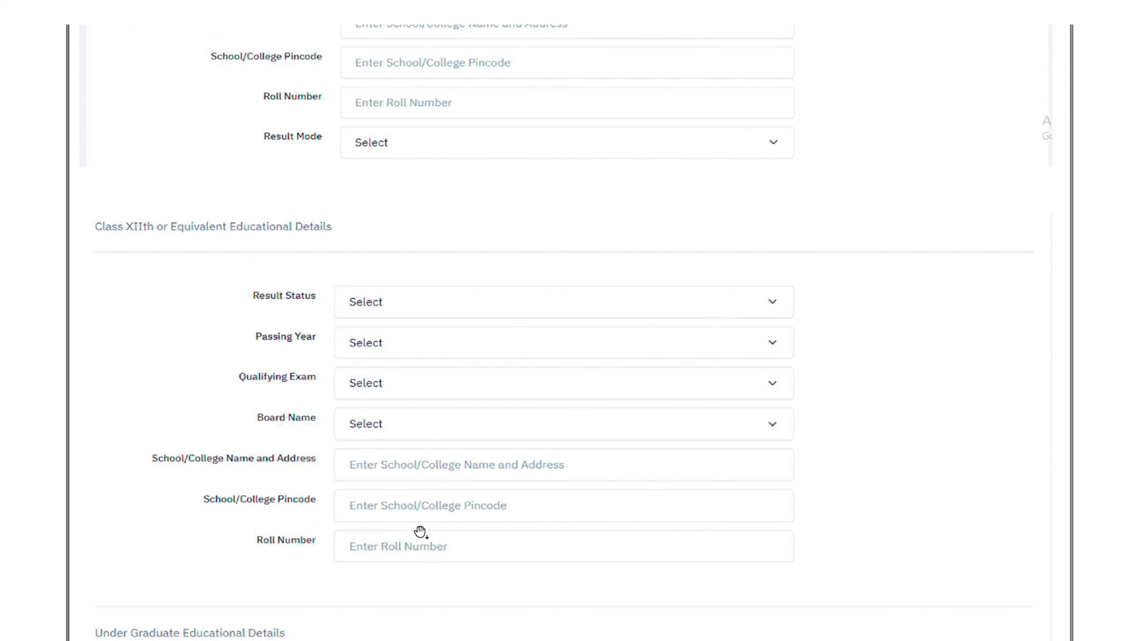
scroll(517, 492, down, 5)
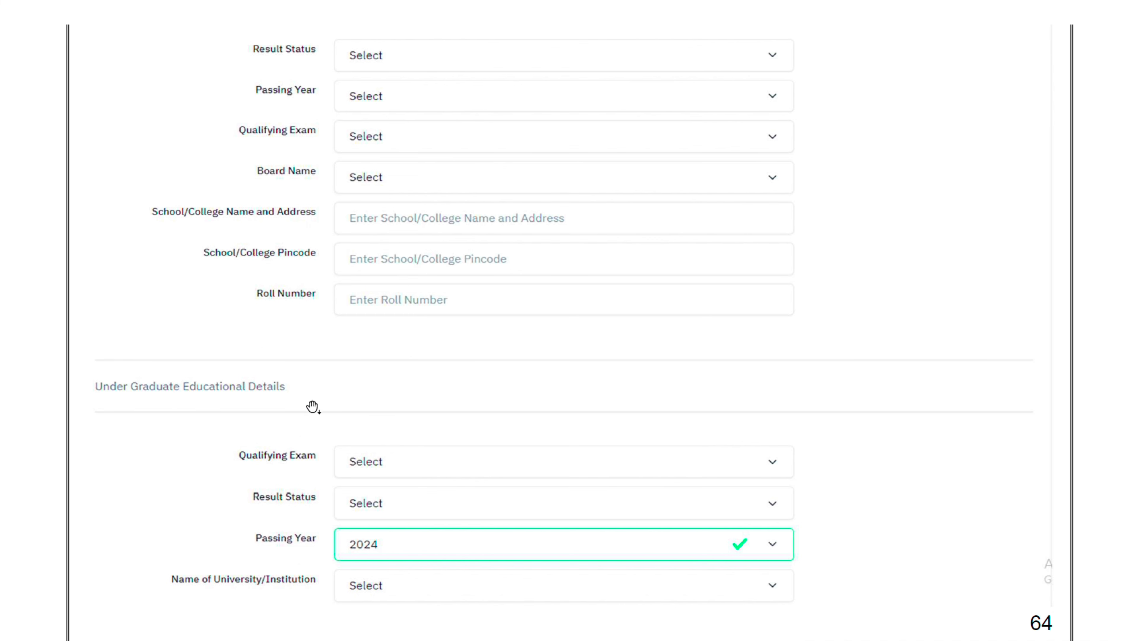
Examine the Under Graduate Educational Details fields, from the qualifying exam and passing year to the roll number and save option
scroll(315, 404, down, 1)
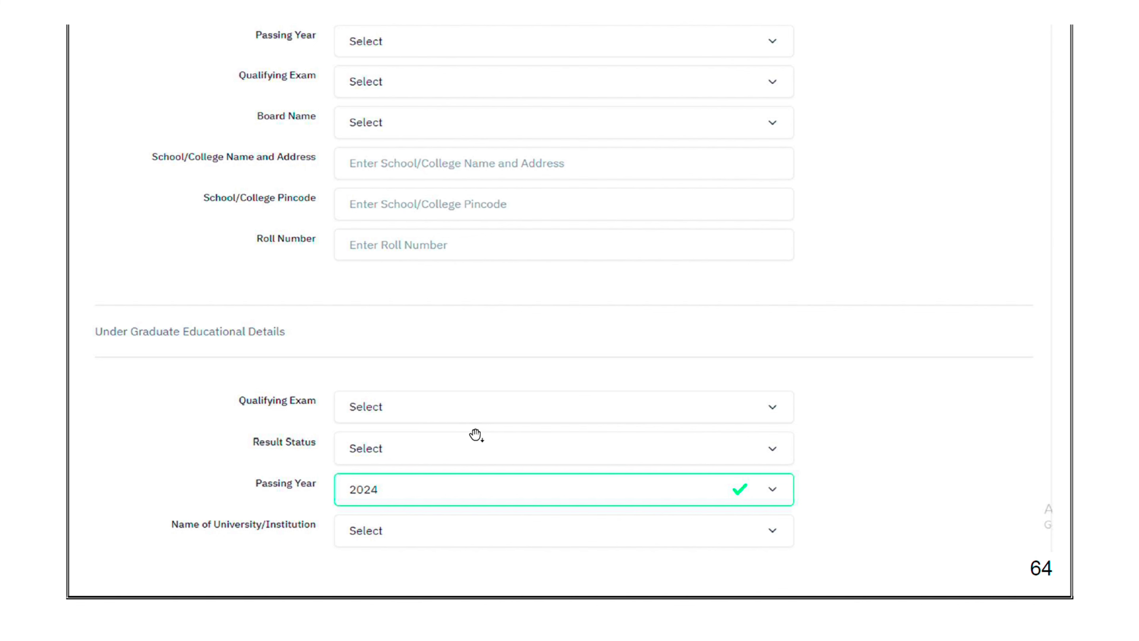
scroll(402, 418, down, 1)
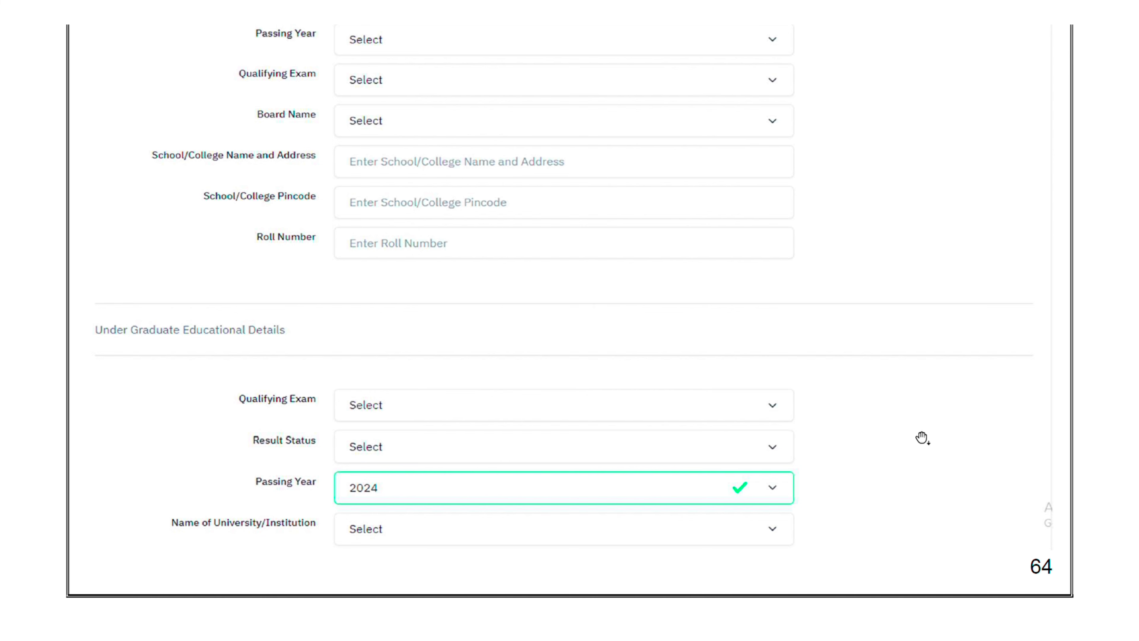
scroll(672, 460, down, 3)
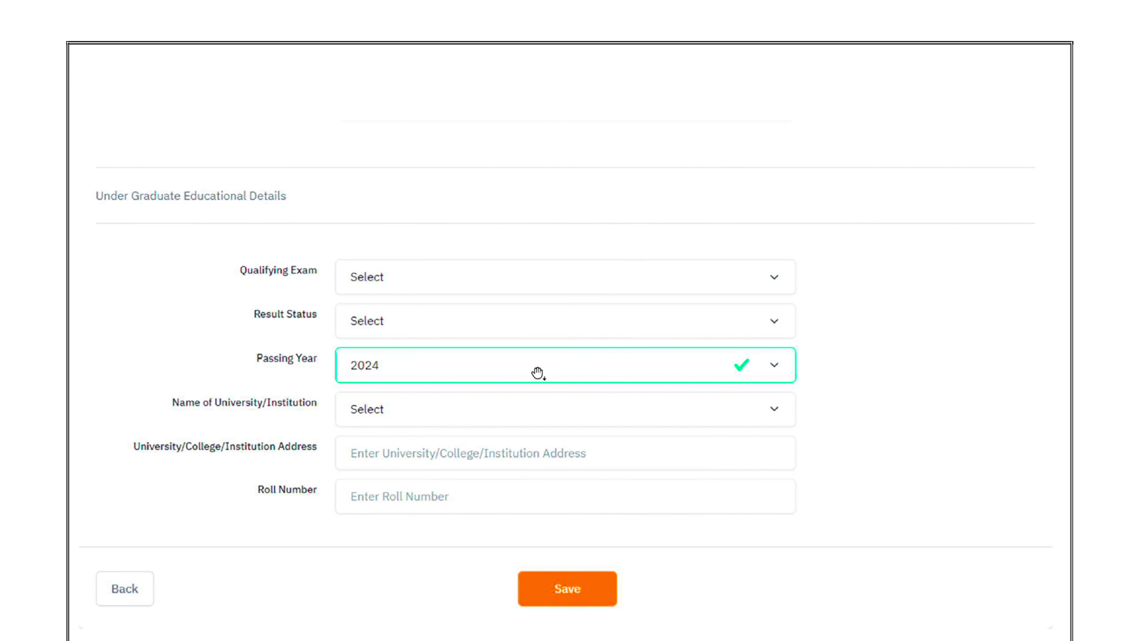
scroll(458, 397, down, 1)
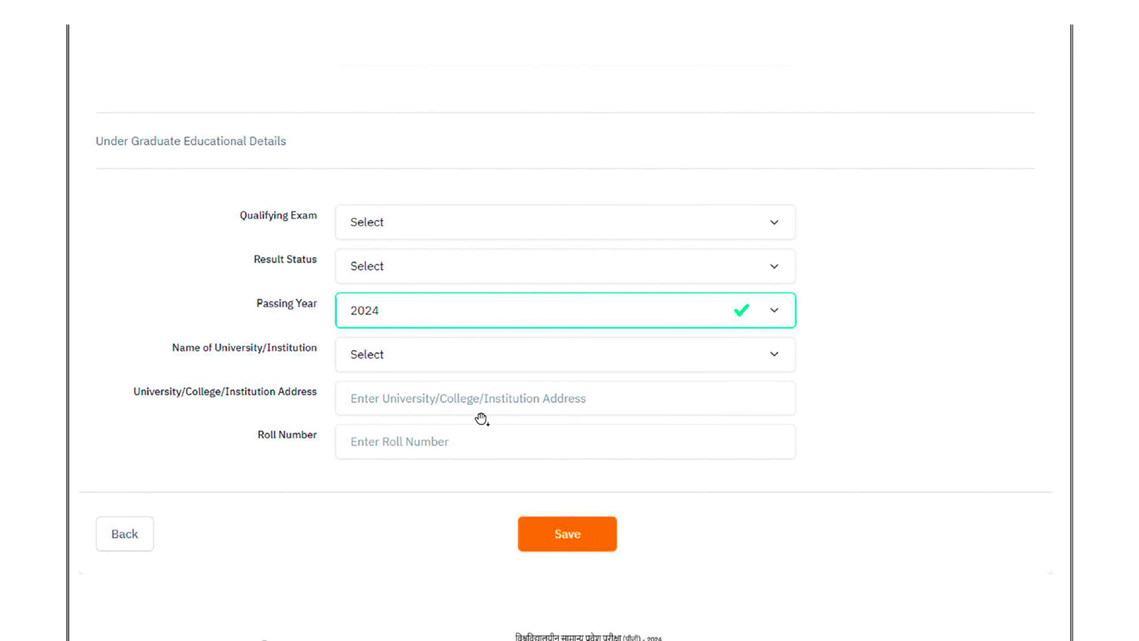
click(610, 547)
Read the sample "Review Educational Details" page, covering Xth, XIIth and undergraduate details, down to the option to proceed
scroll(449, 495, down, 3)
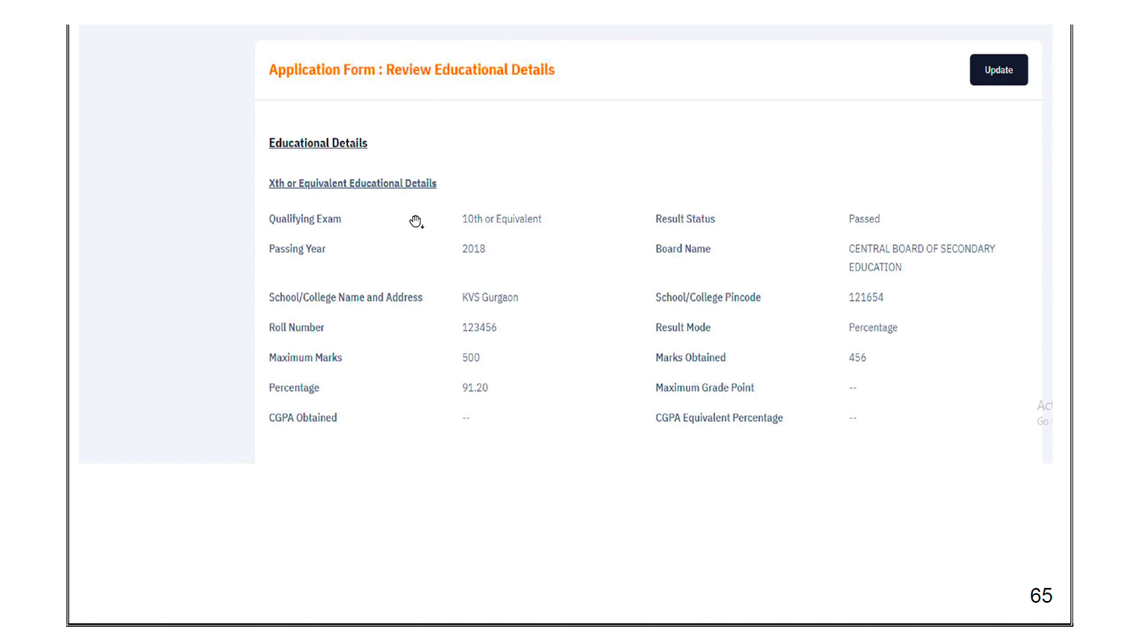
scroll(296, 363, down, 10)
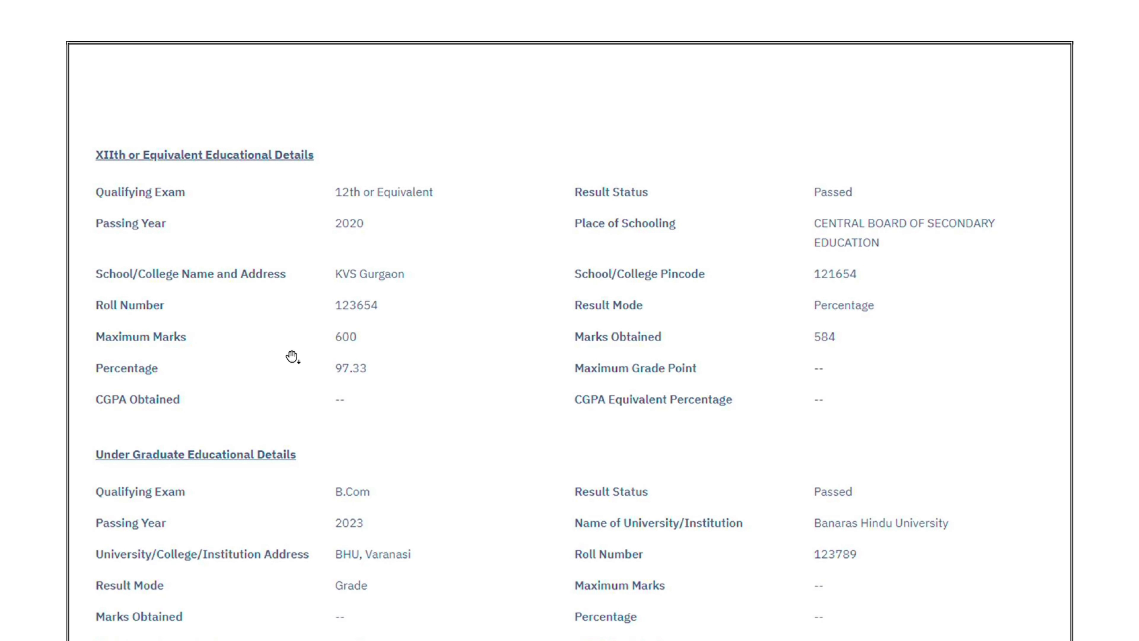
scroll(337, 287, down, 1)
scroll(465, 520, down, 2)
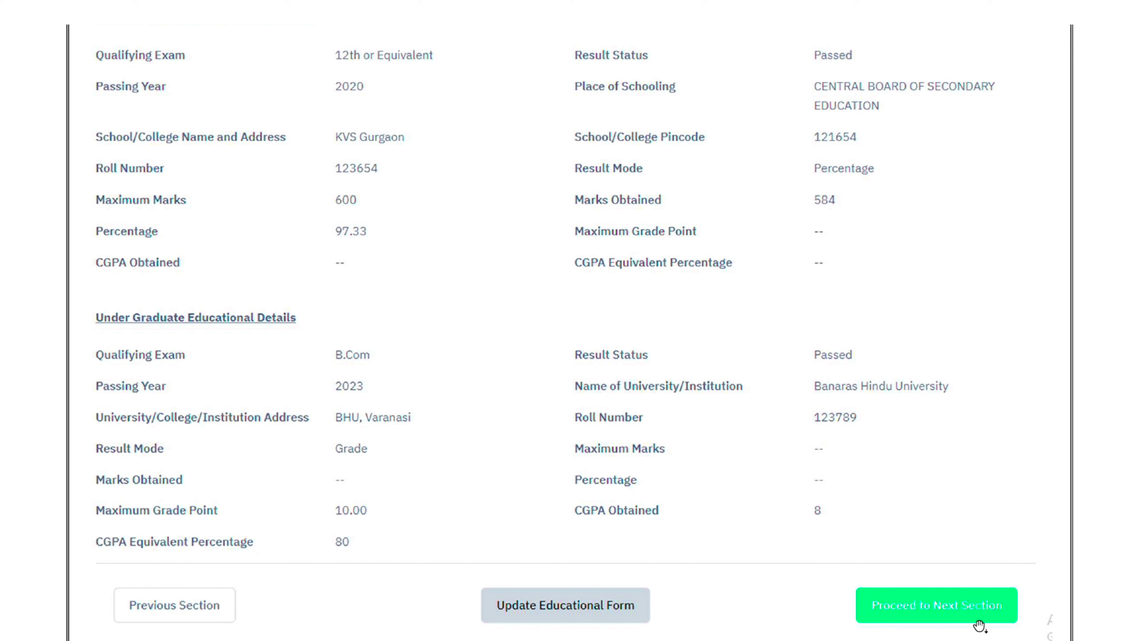
Read the sample "Review Examination Center Selection" page with its two center city preferences and the option to proceed
click(931, 609)
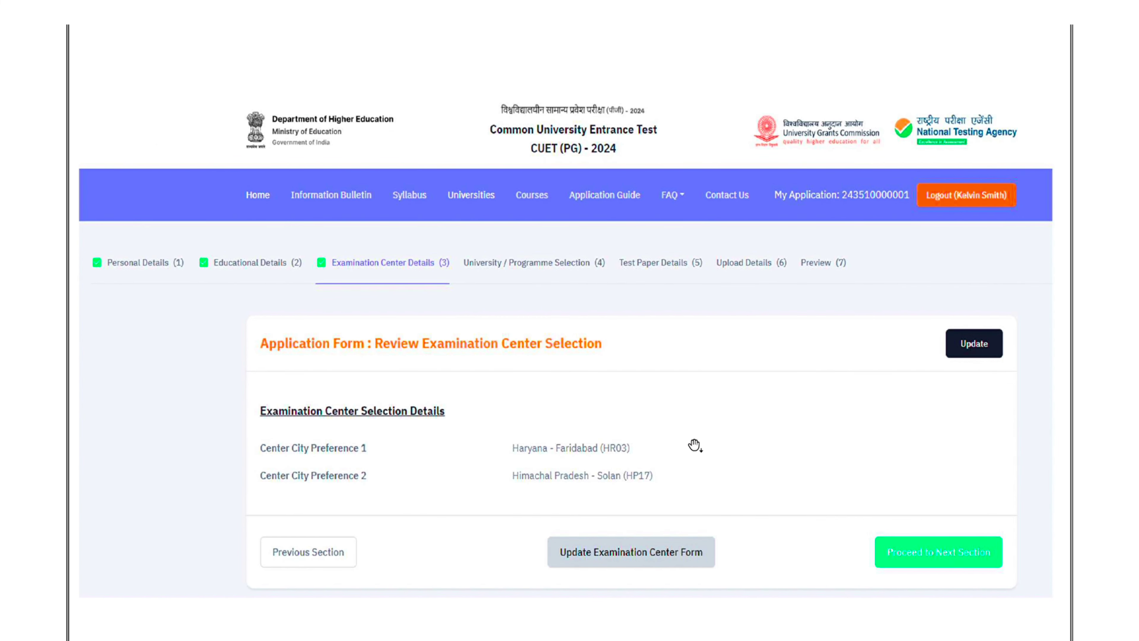
scroll(694, 448, down, 1)
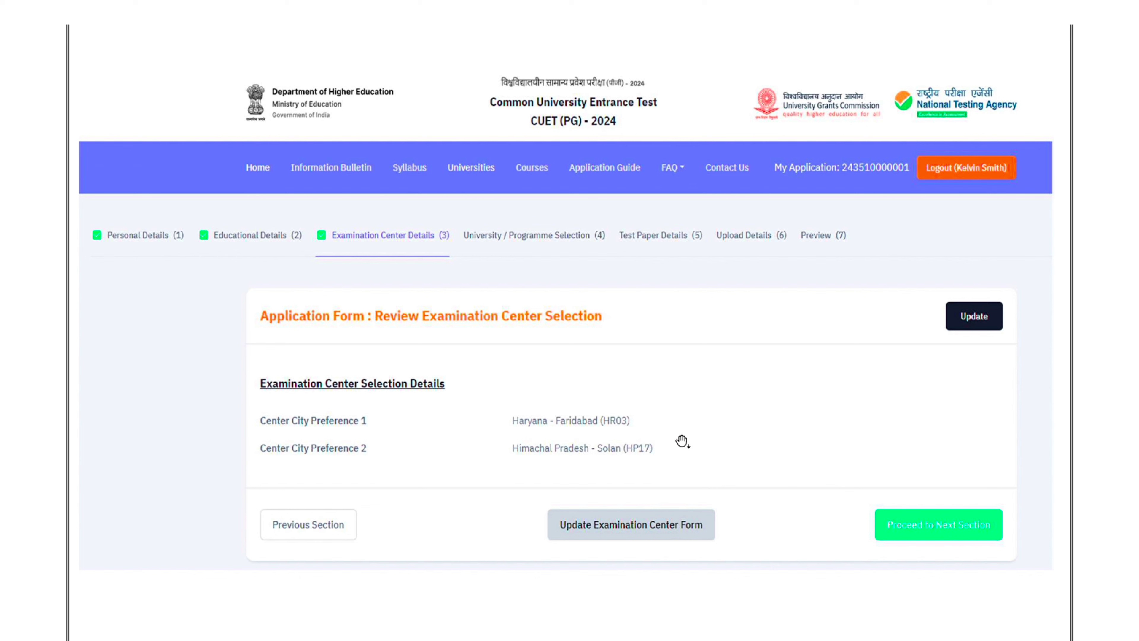
click(963, 538)
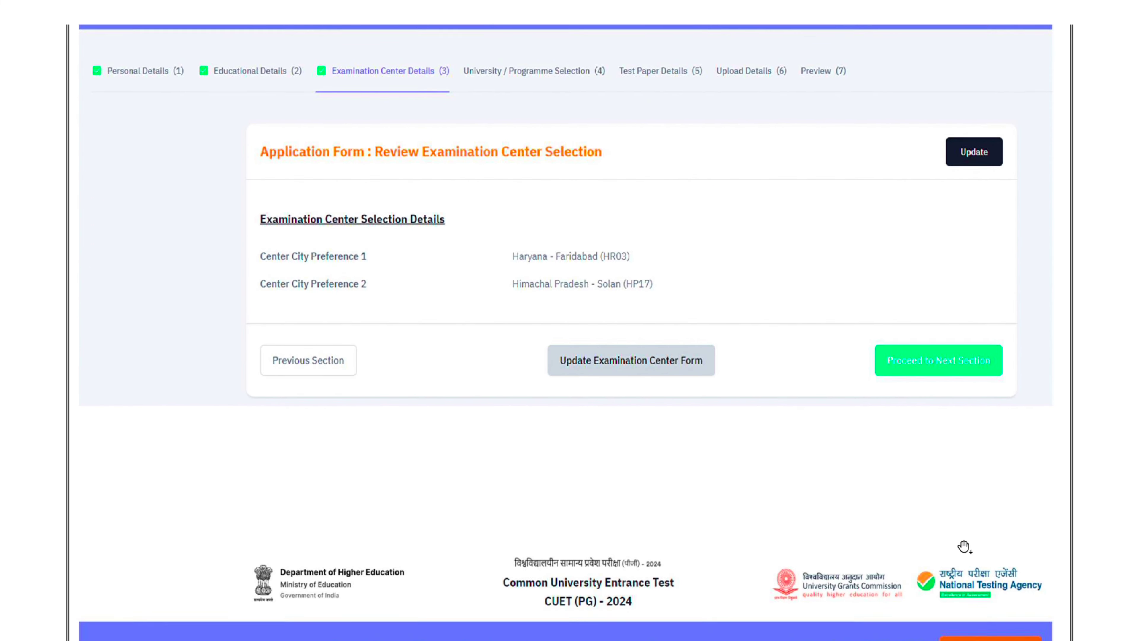
Examine the sample University / Programme Selection form, including its important notes, university and programme choices, and the table of added programmes
scroll(964, 546, down, 4)
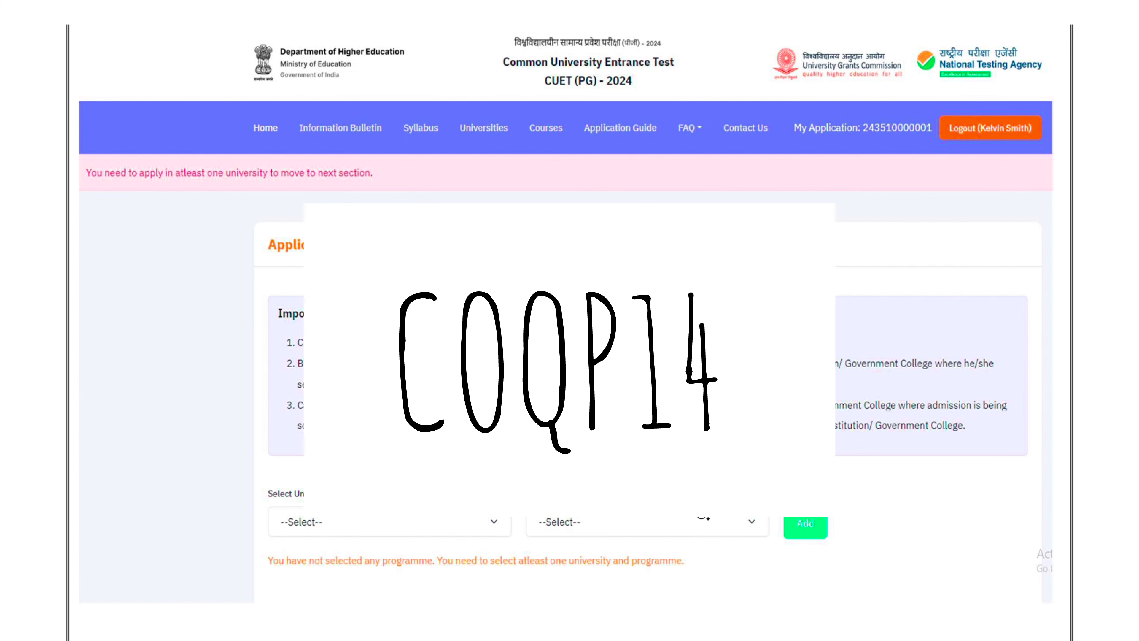
scroll(566, 314, down, 3)
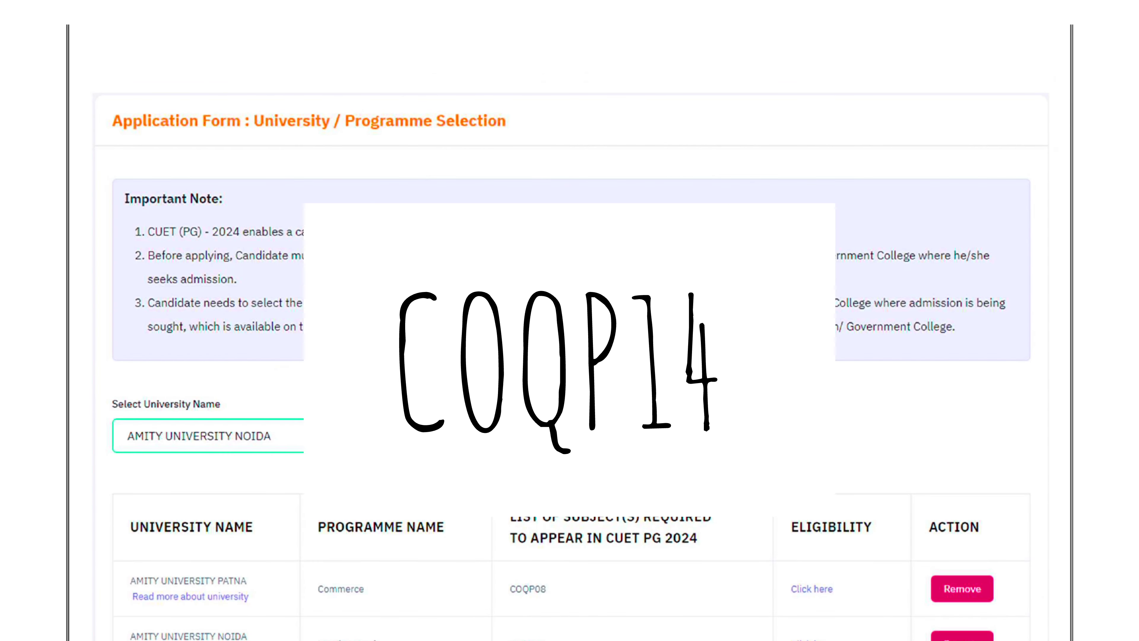
scroll(248, 406, down, 1)
scroll(289, 401, down, 1)
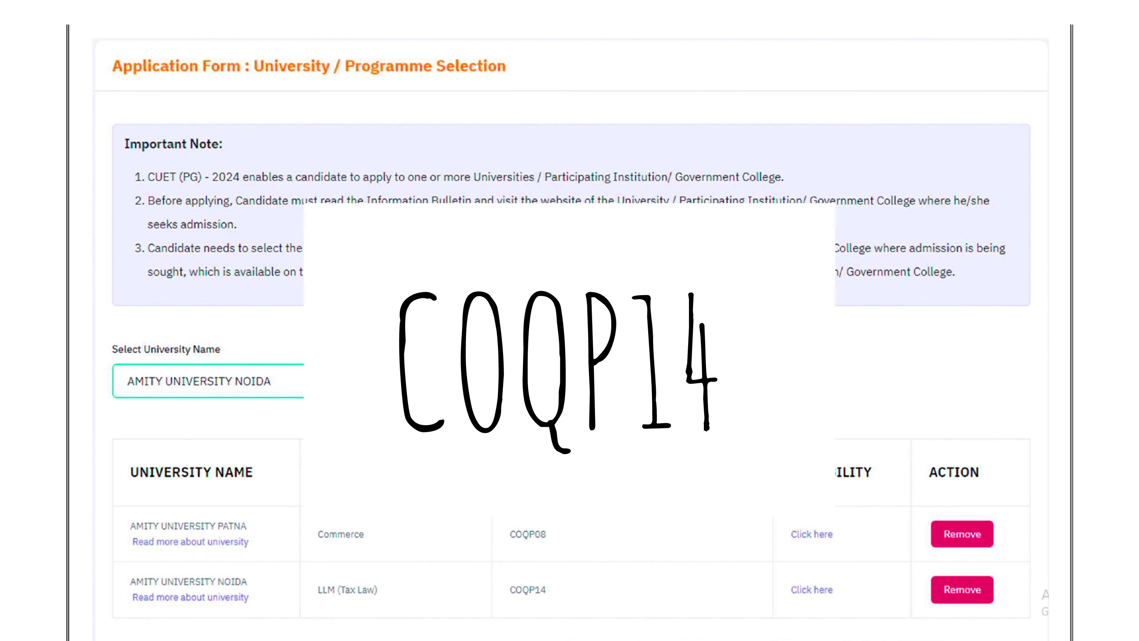
scroll(493, 449, down, 1)
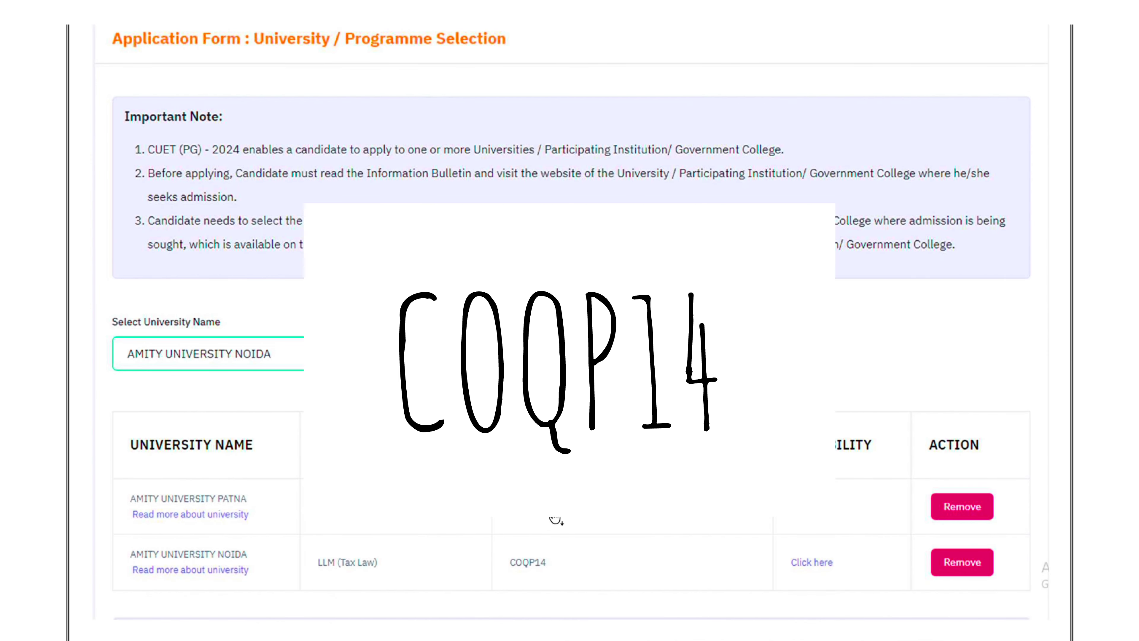
scroll(550, 521, down, 1)
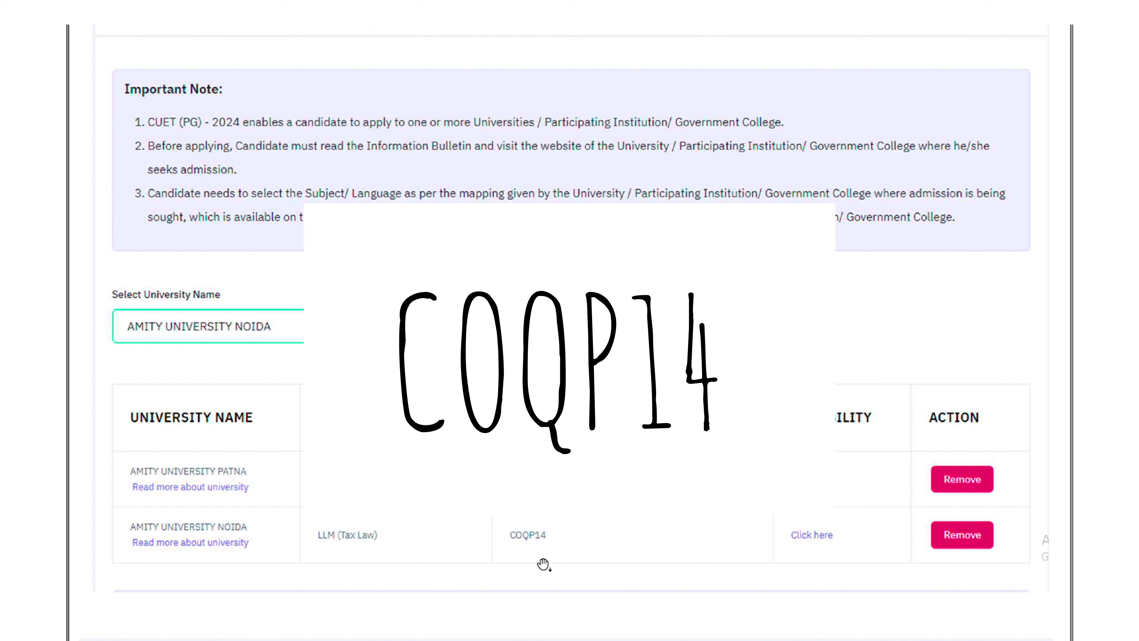
scroll(554, 553, down, 2)
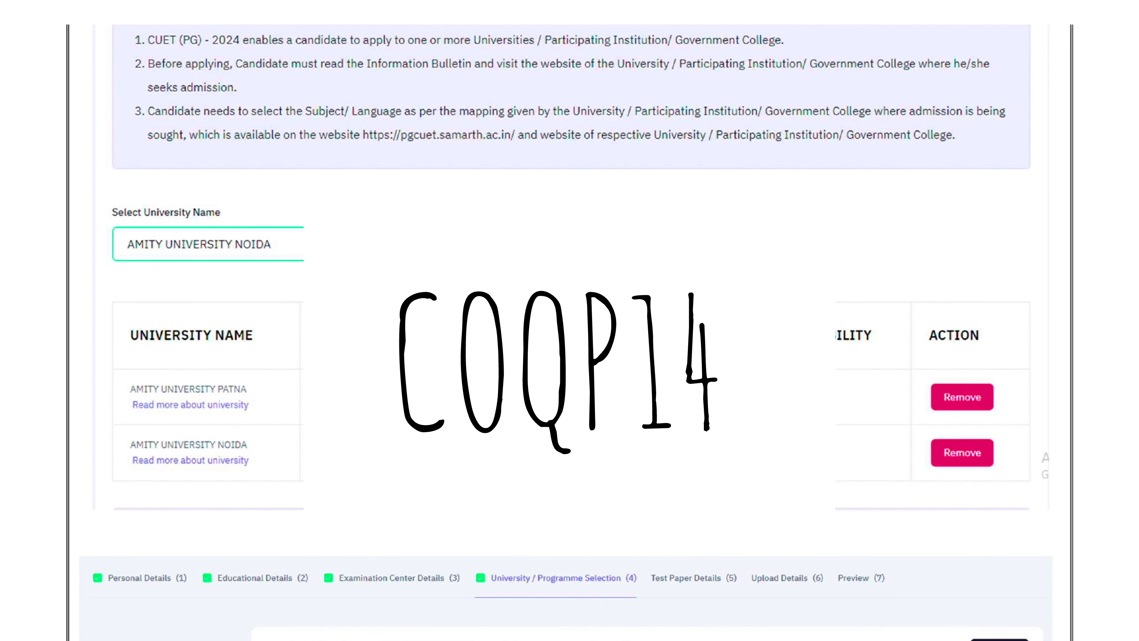
scroll(566, 336, down, 1)
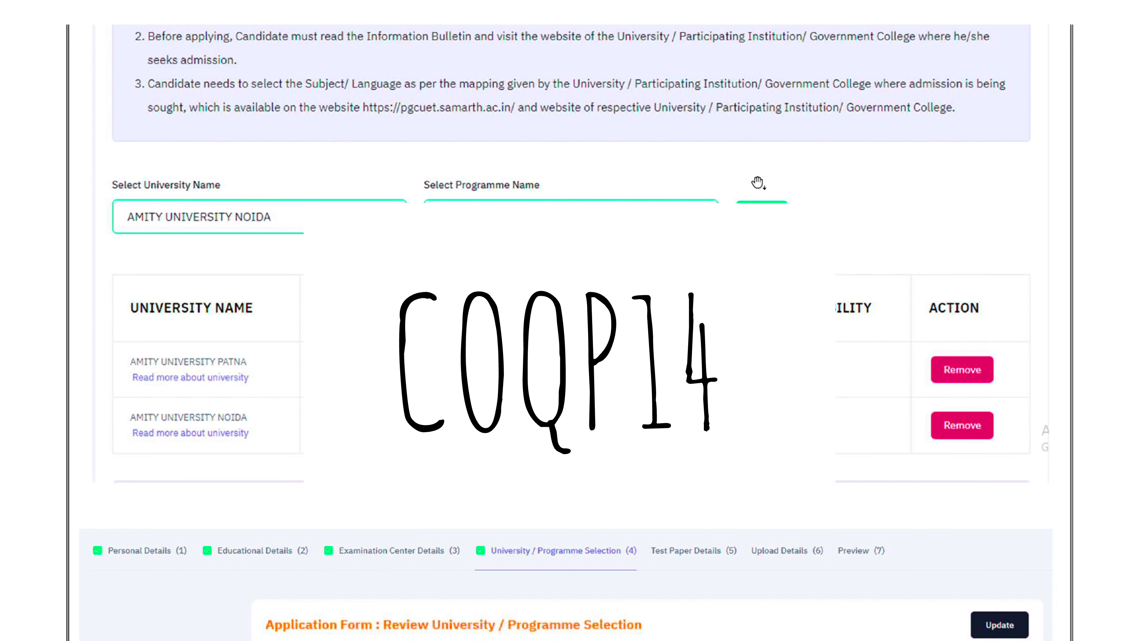
Read the sample "Review University / Programme Selection" page, from its notes and programme table down to the option to proceed
scroll(762, 521, down, 2)
scroll(762, 520, down, 7)
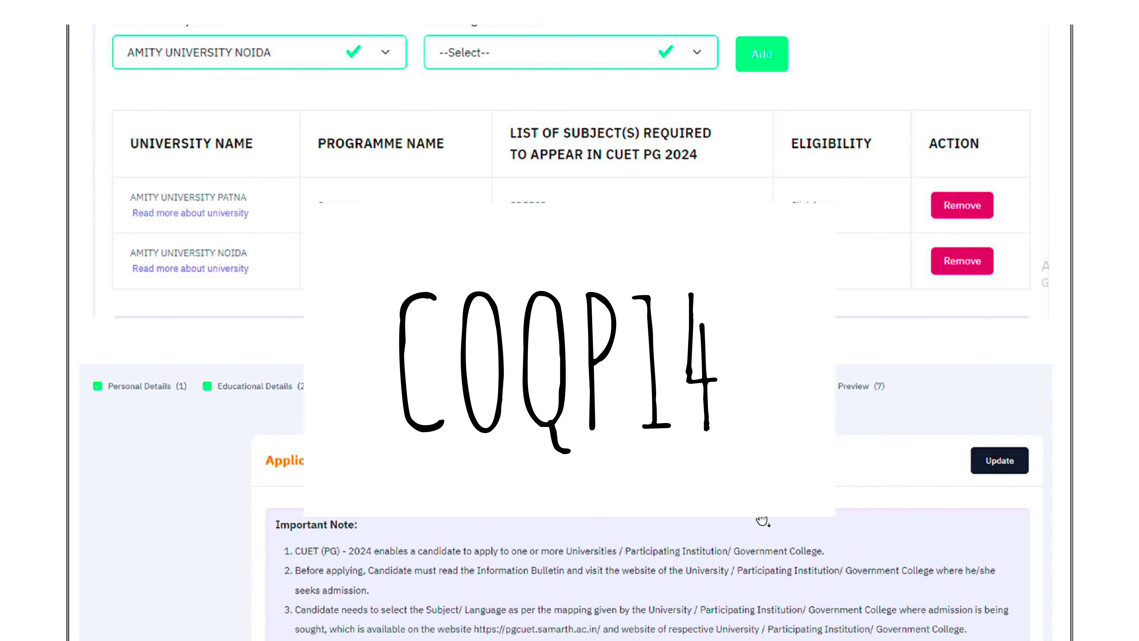
scroll(761, 520, down, 6)
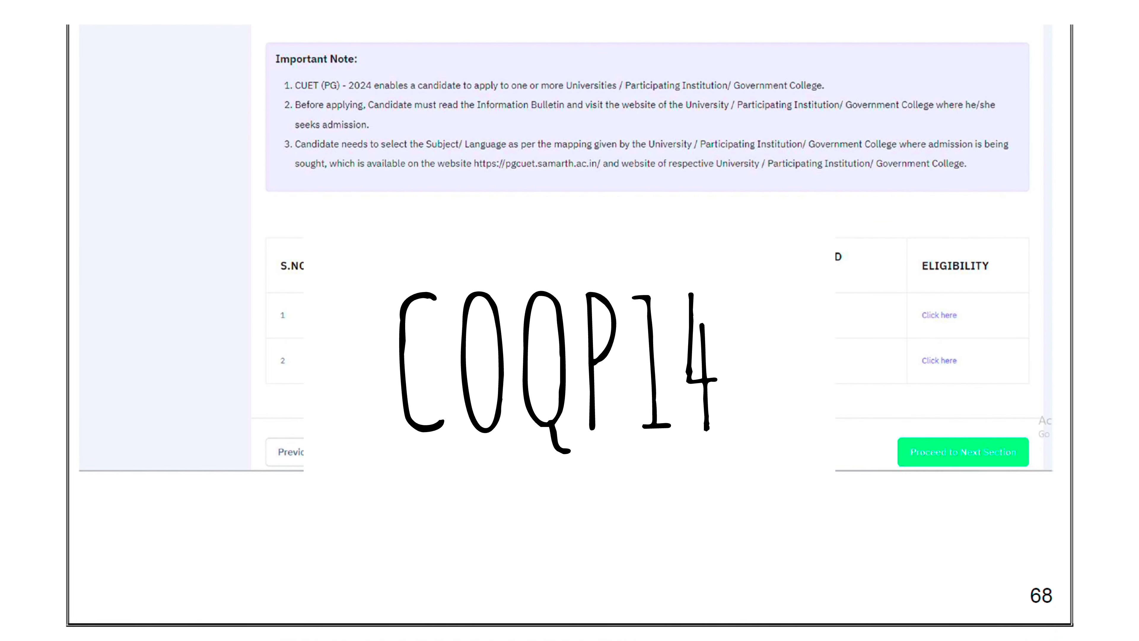
scroll(569, 332, up, 1)
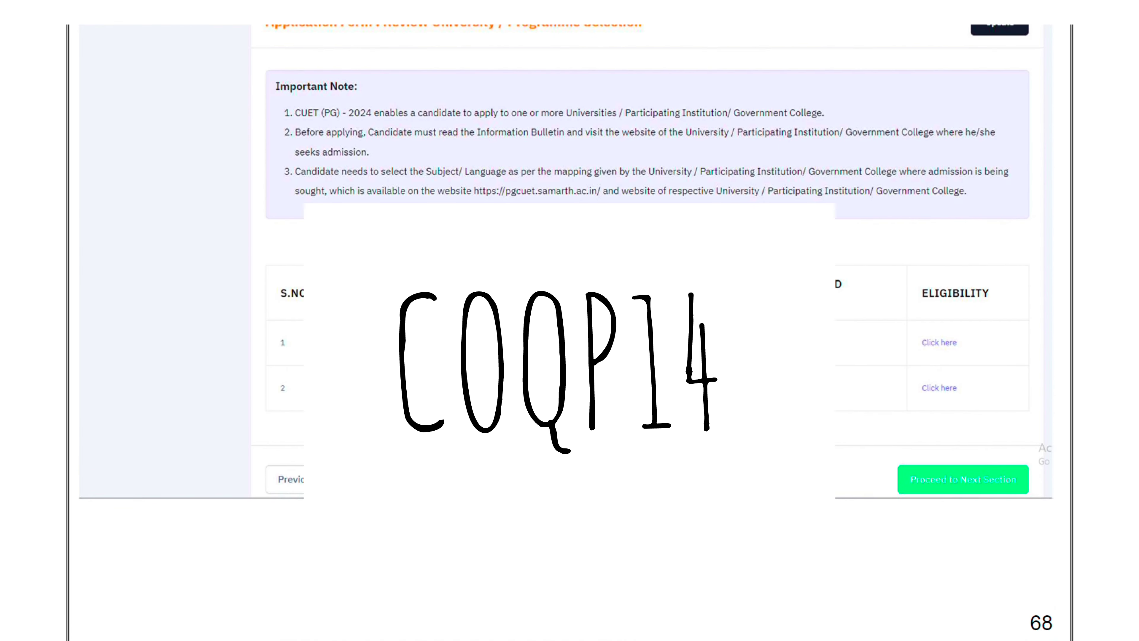
click(963, 493)
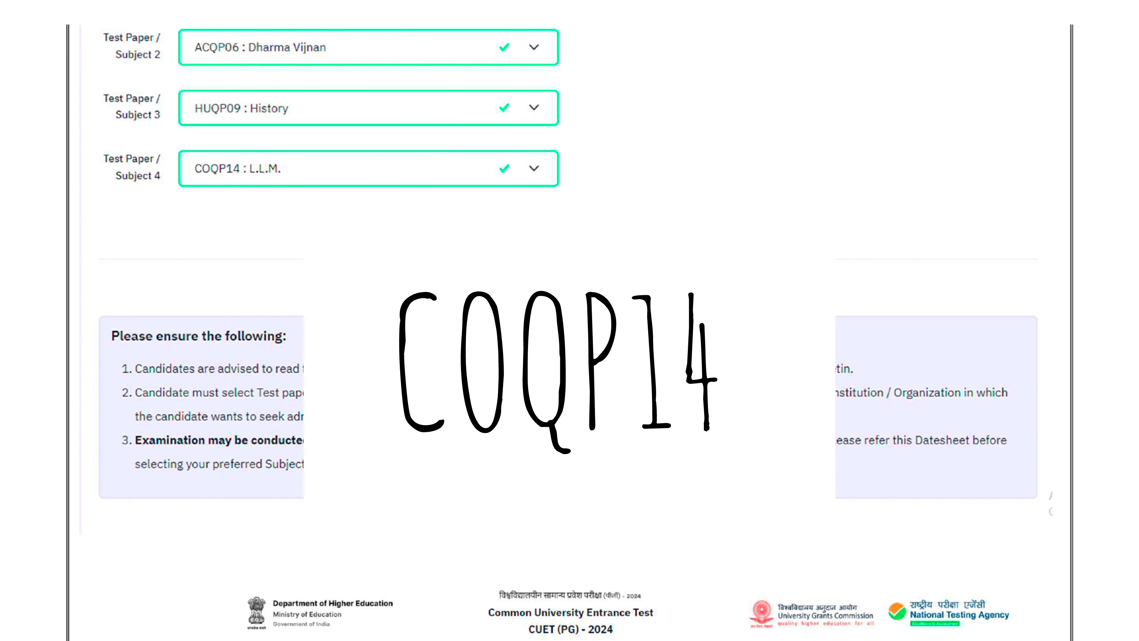
Examine the sample Test Paper / Subject(s) Selection page, covering the four test papers, instructions, subject requirements table and declaration
scroll(218, 150, up, 3)
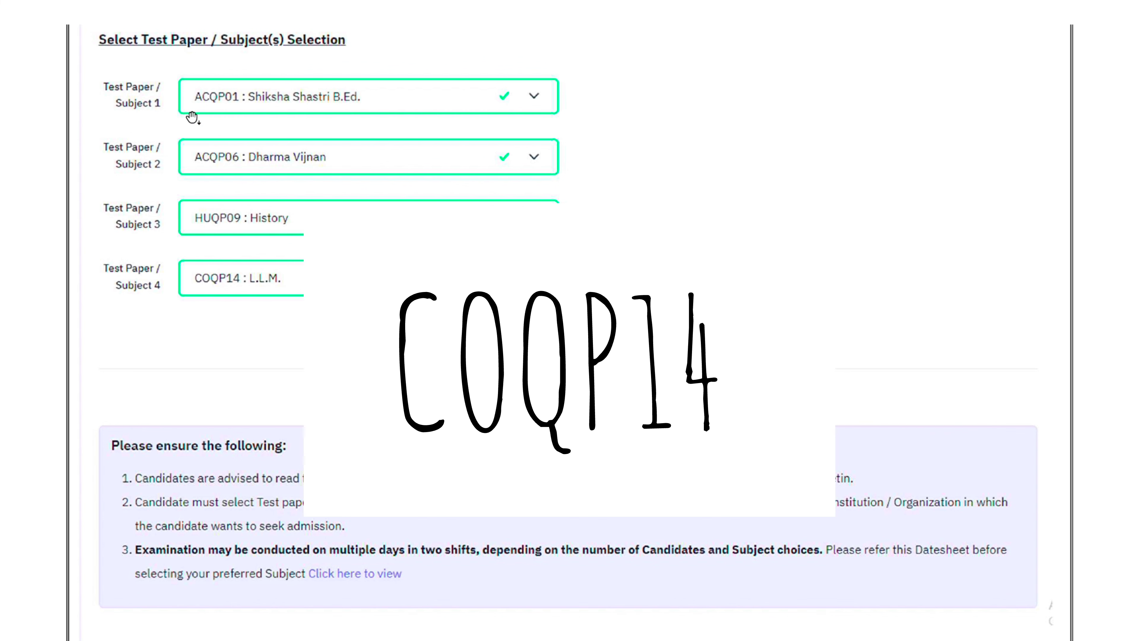
scroll(668, 195, up, 3)
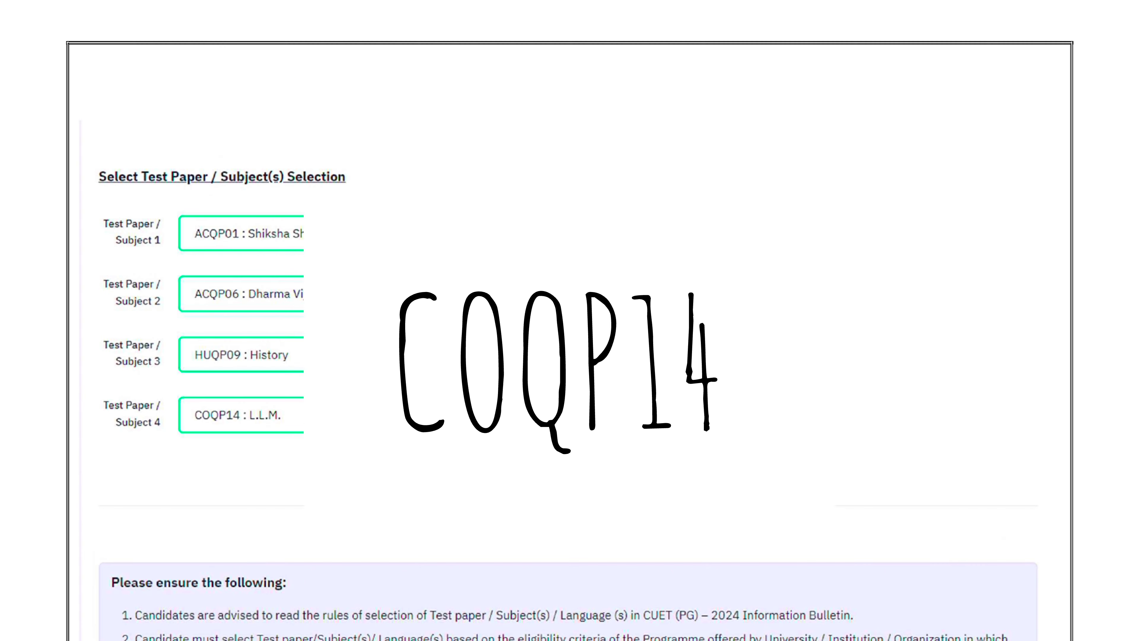
scroll(668, 195, down, 5)
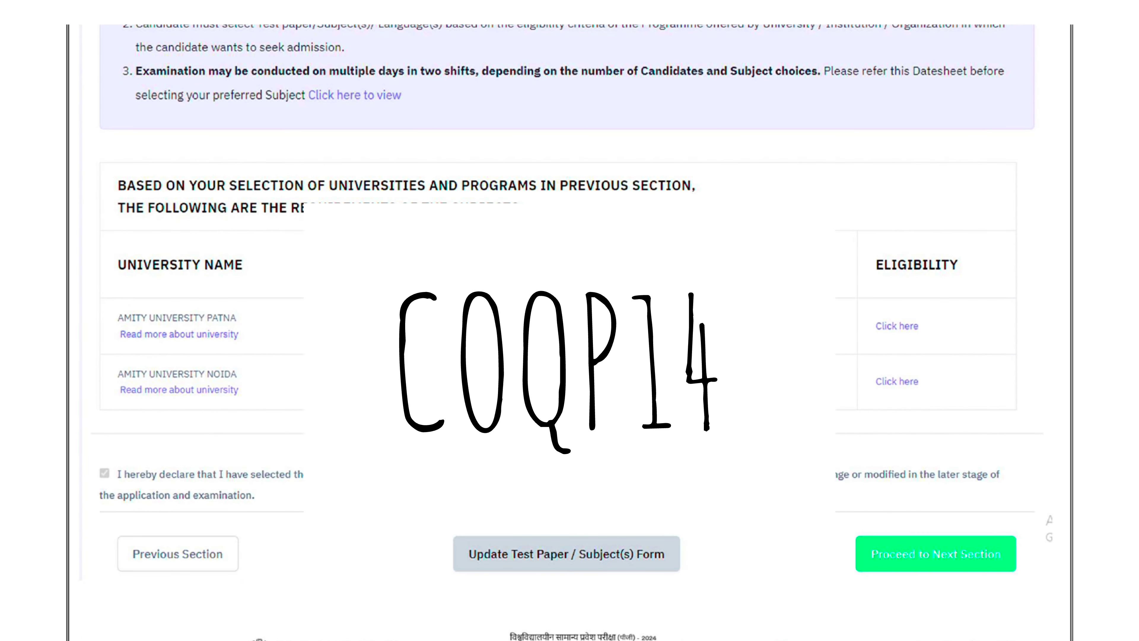
scroll(891, 578, down, 1)
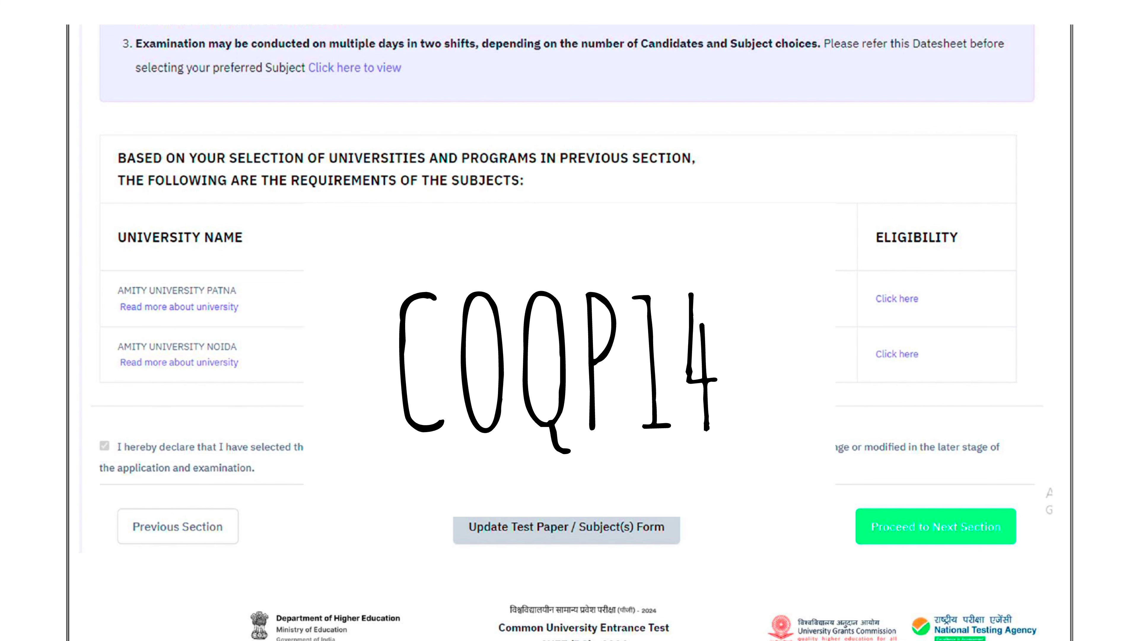
scroll(859, 484, down, 9)
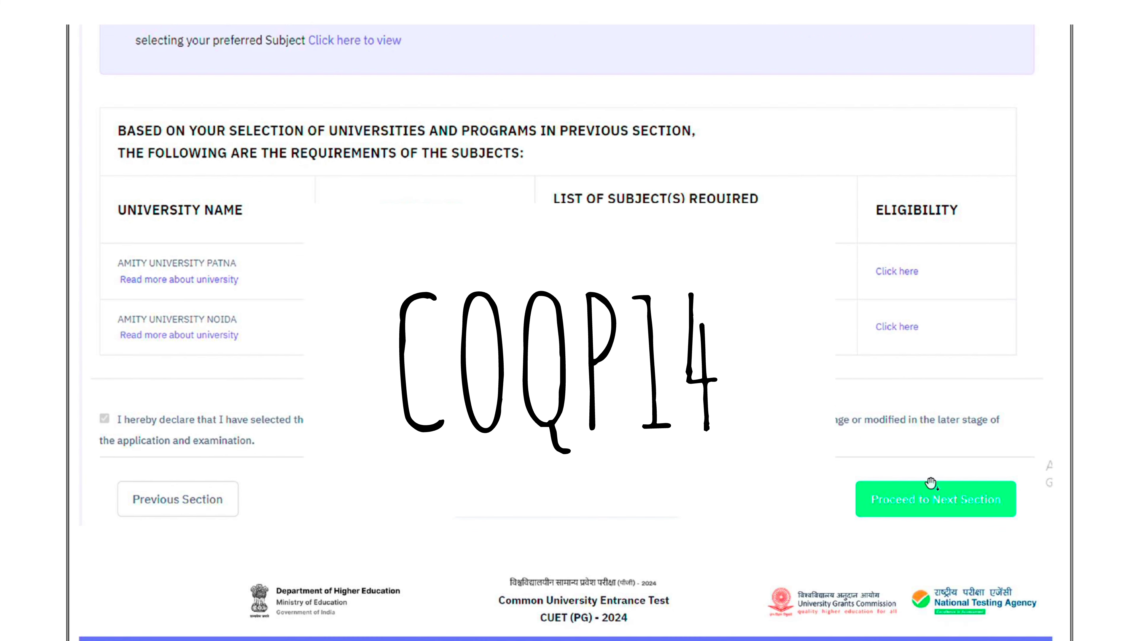
scroll(1009, 497, down, 6)
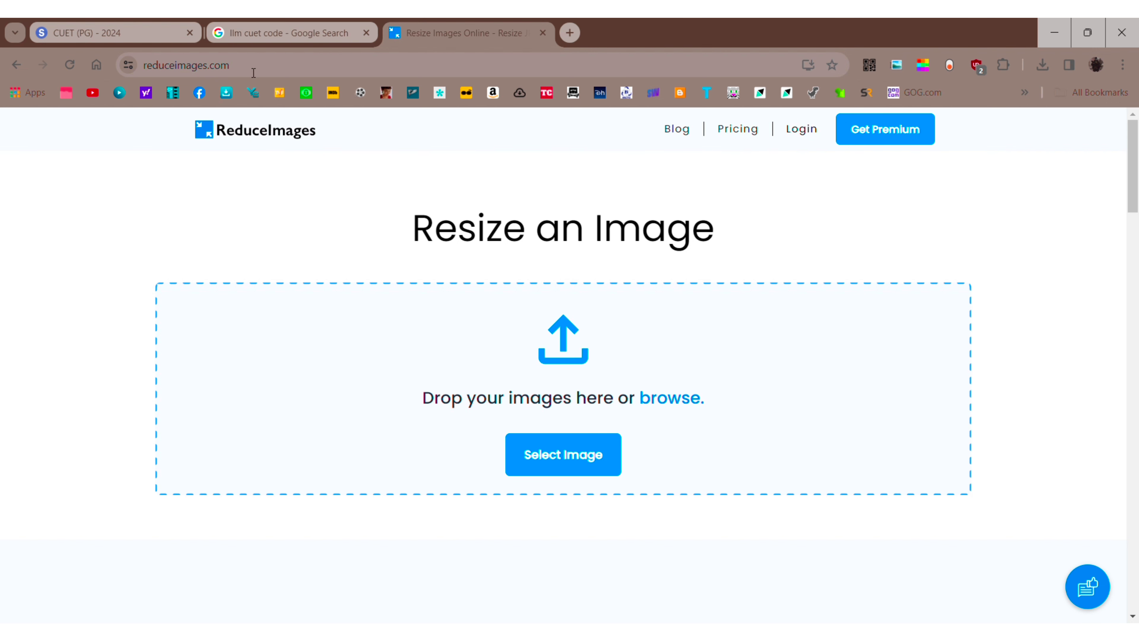
Load the cillian-murphy-fancy-photoshoot image into the ReduceImages resizer
click(545, 462)
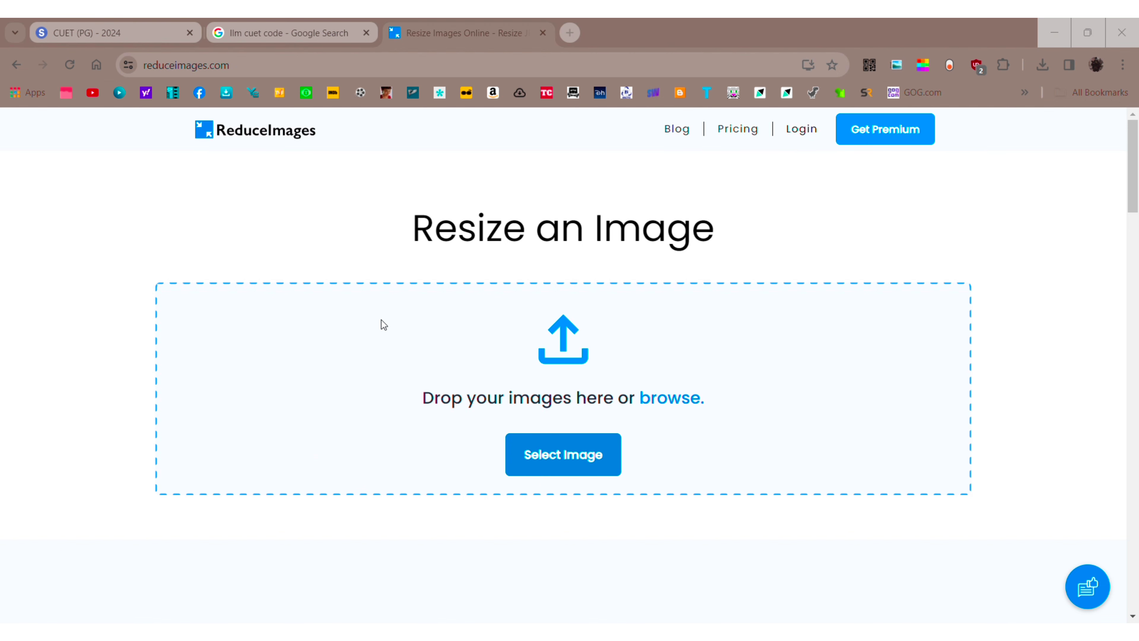
key(Return)
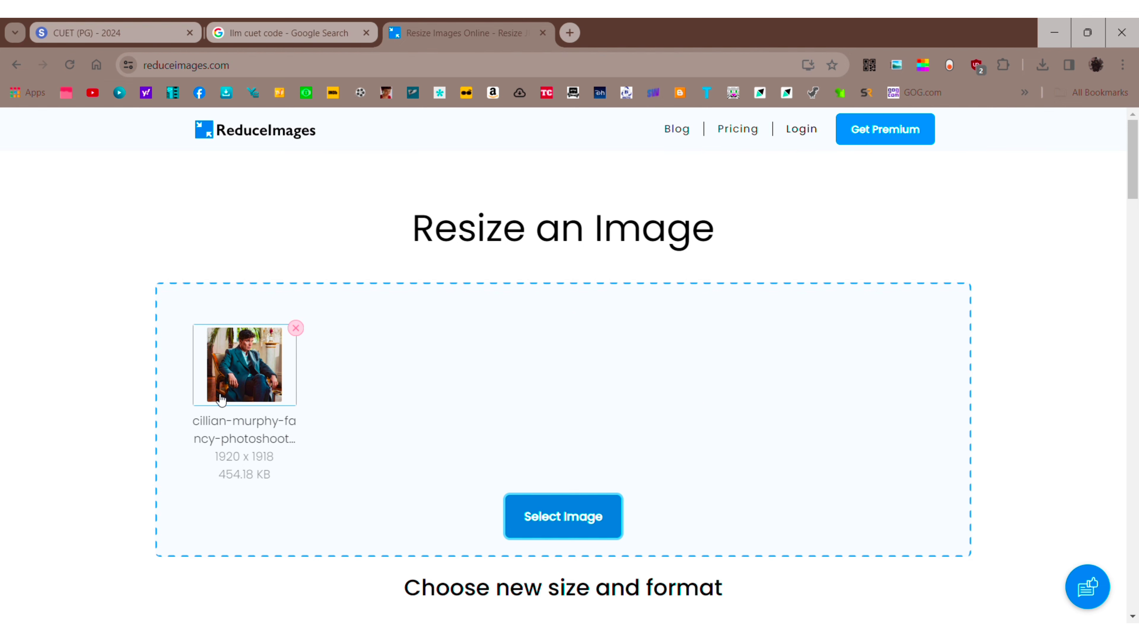
Set the photo's resolution to 90 DPI and resize the image
scroll(305, 373, down, 8)
mouse_move(549, 428)
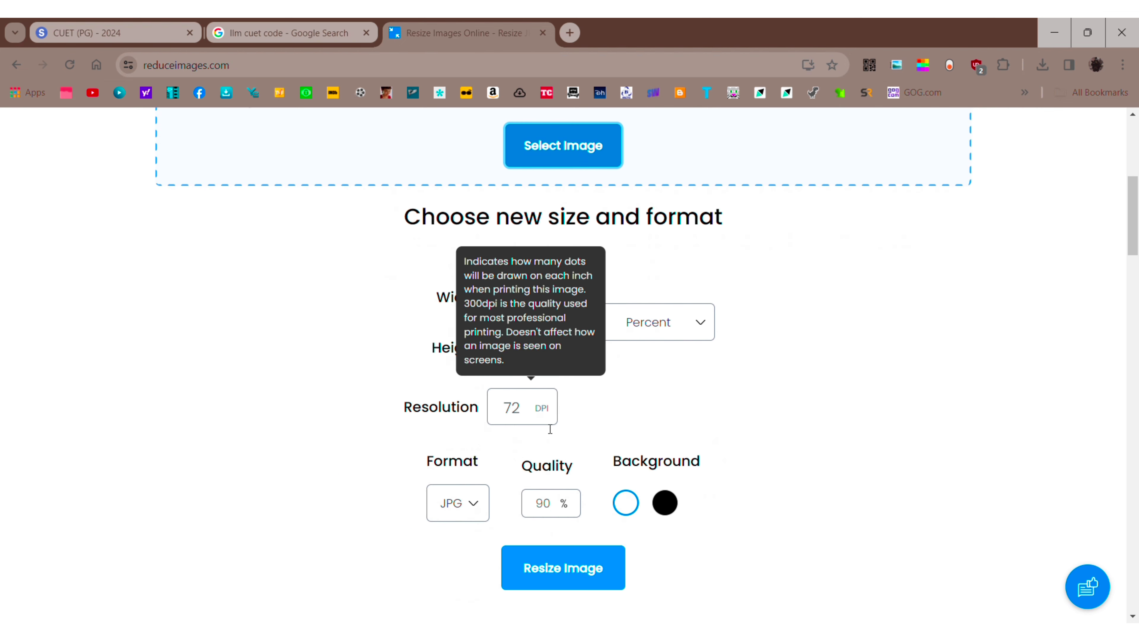
double_click(529, 413)
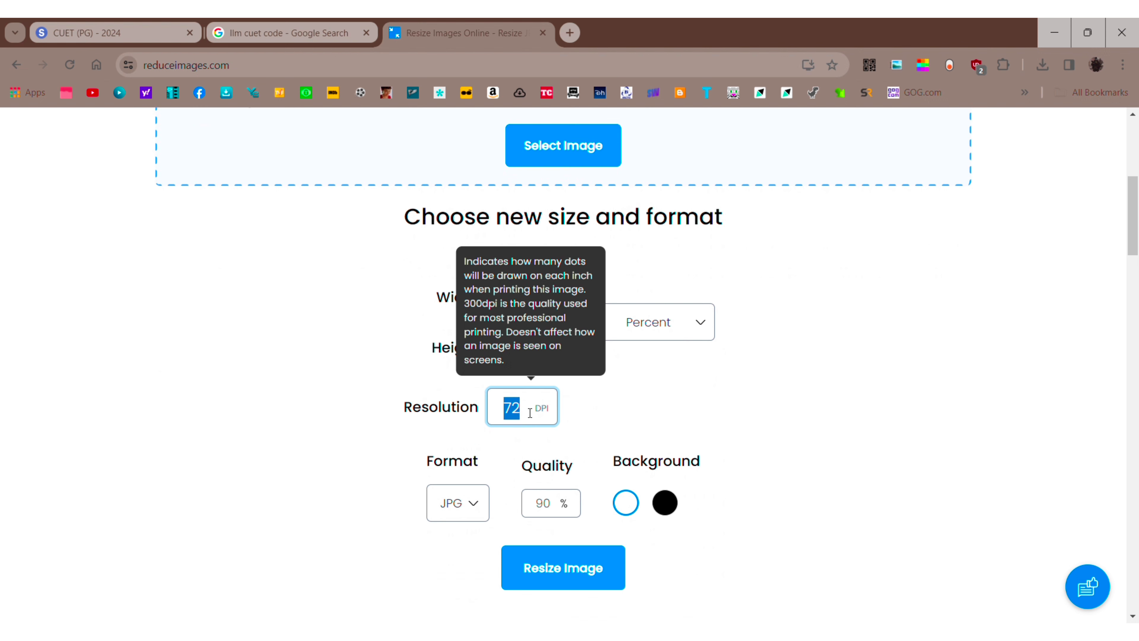
text(90)
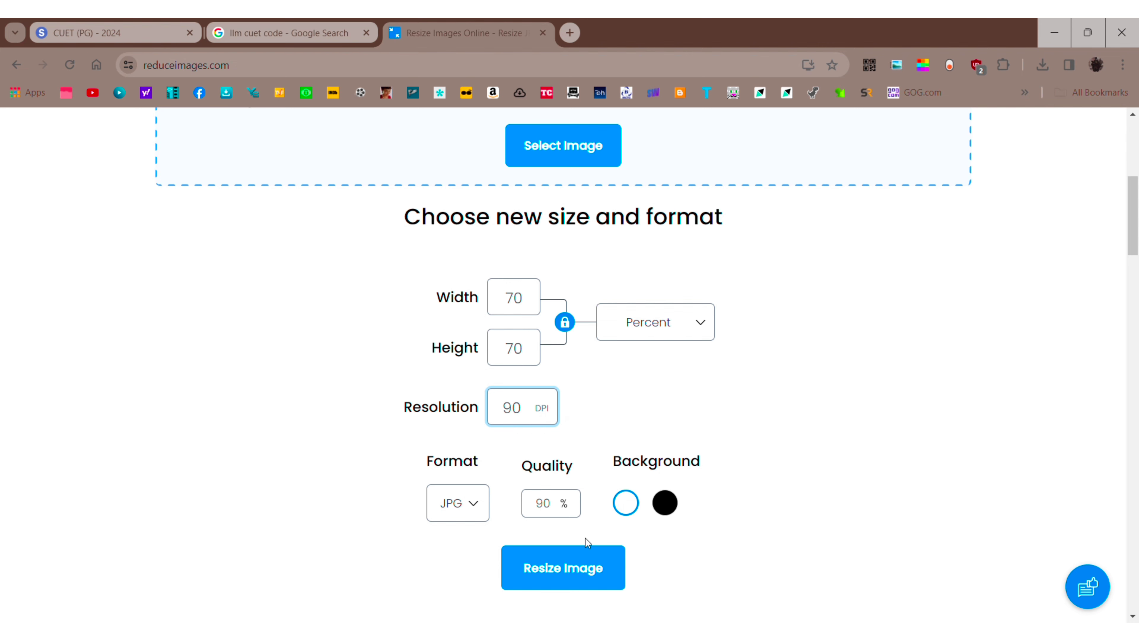
click(595, 568)
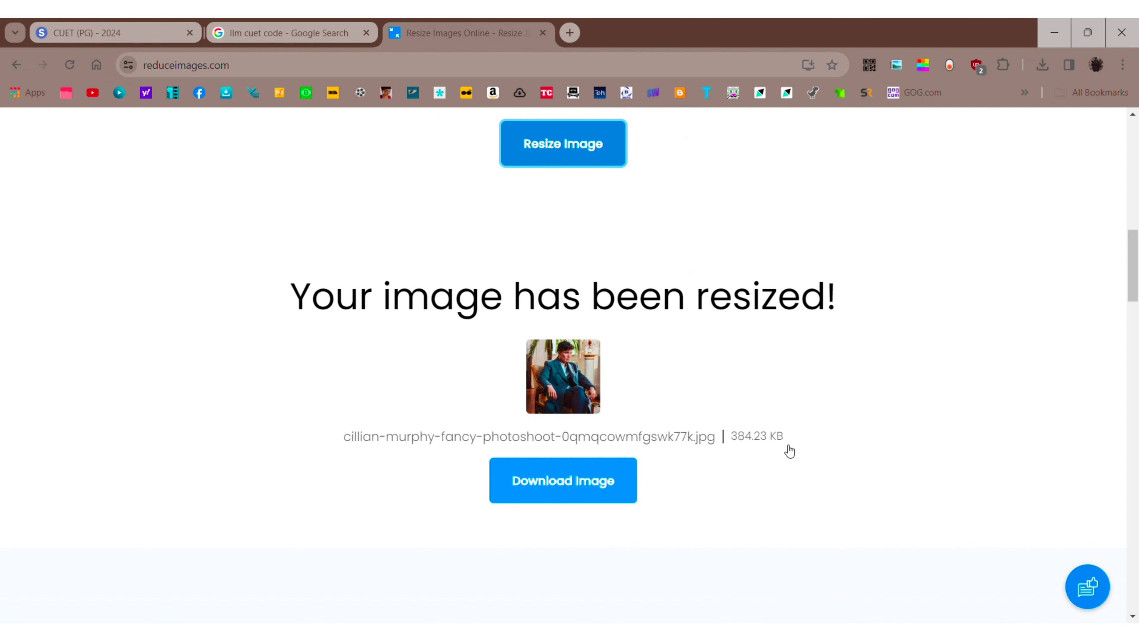
Set the JPG quality to 70%, resize the photo again and download the result
scroll(764, 477, up, 6)
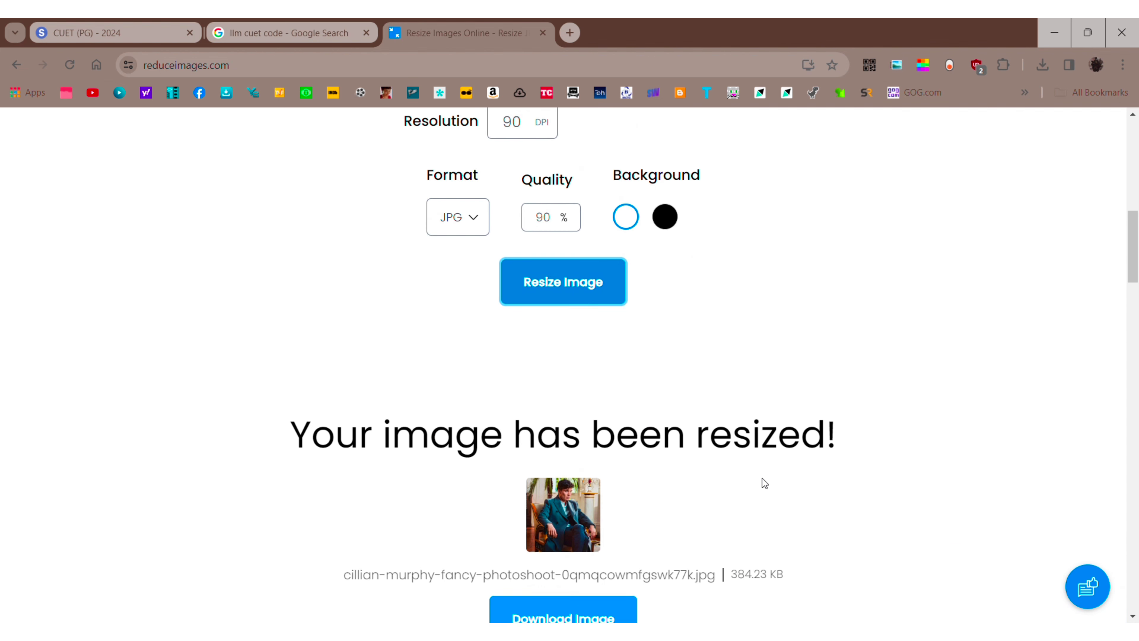
double_click(555, 380)
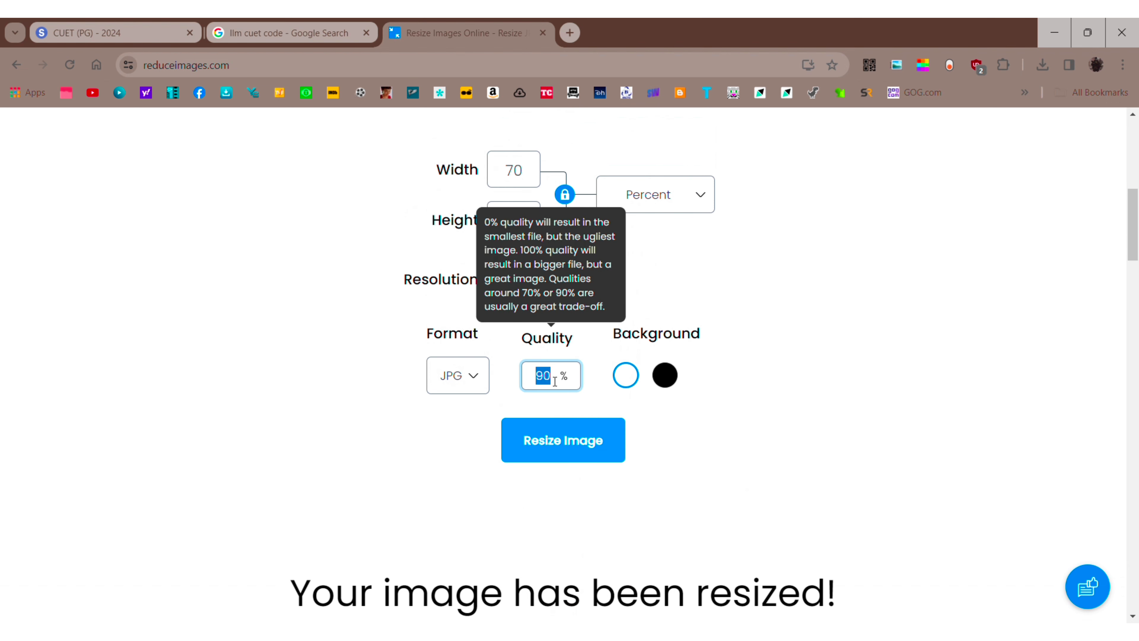
key(BackSpace)
text(70)
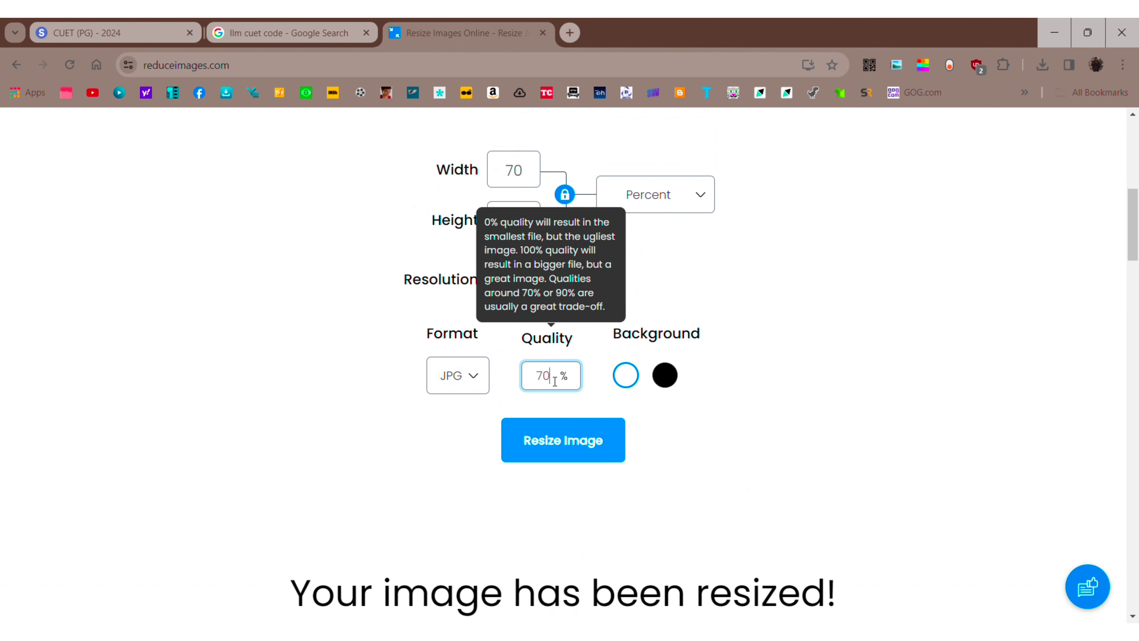
click(582, 458)
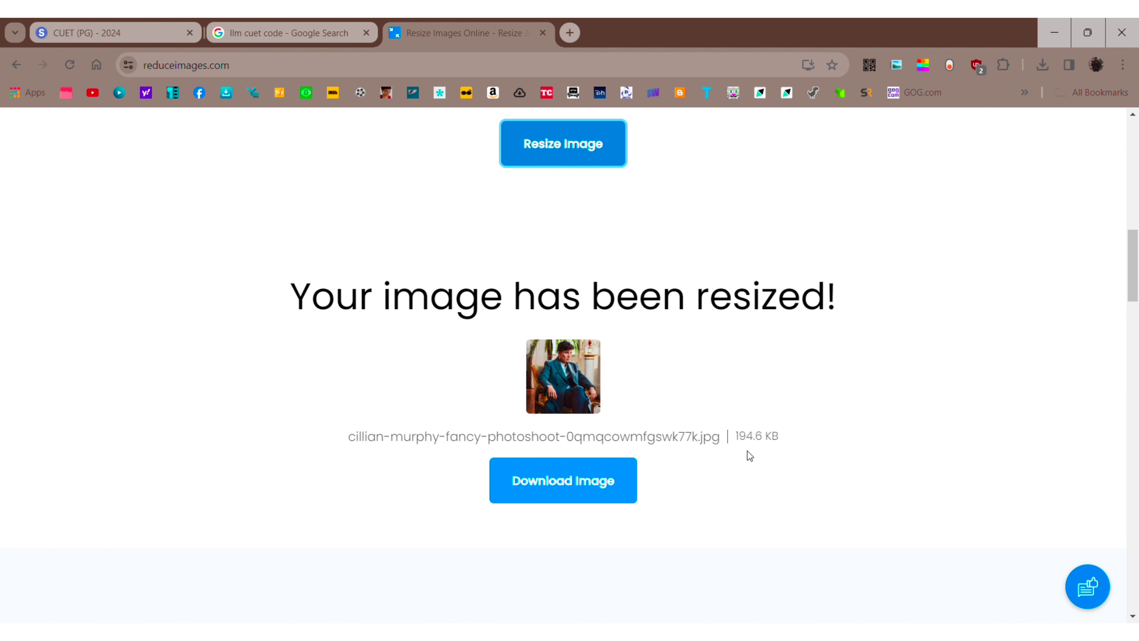
click(606, 475)
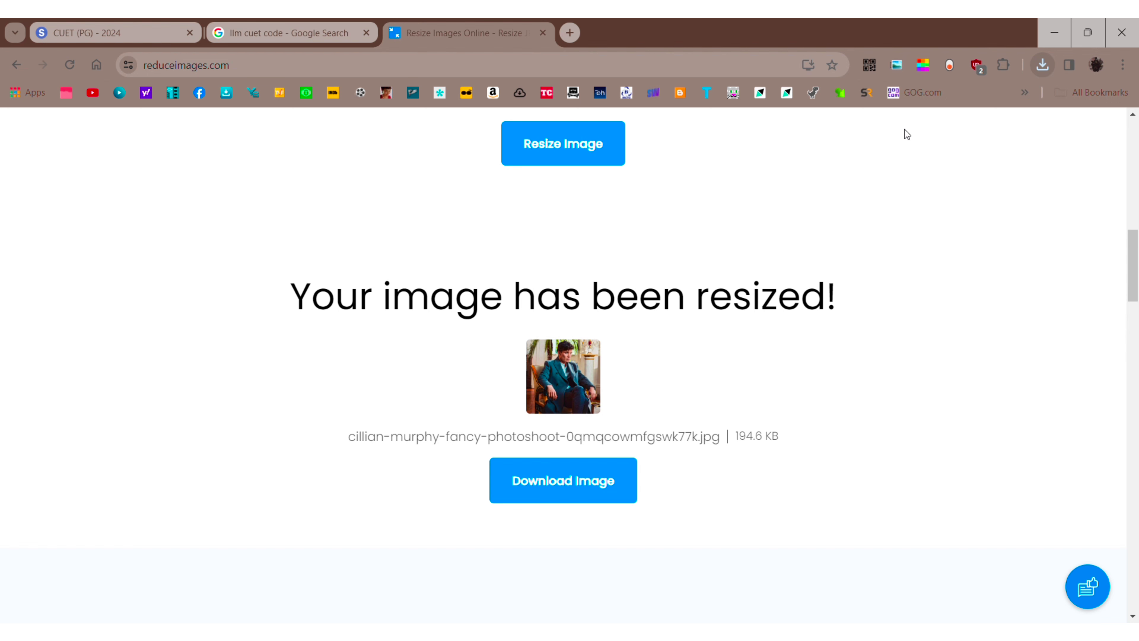
Reduce the JPG quality to 40%, resize the photo again and download the smaller version
scroll(580, 407, up, 6)
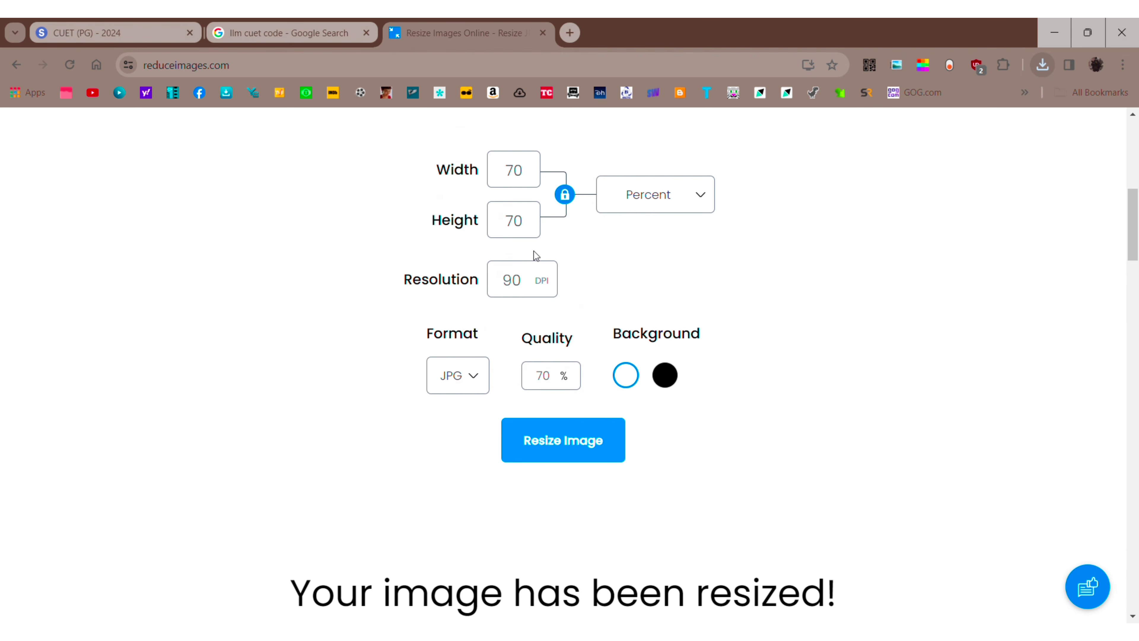
scroll(533, 399, up, 2)
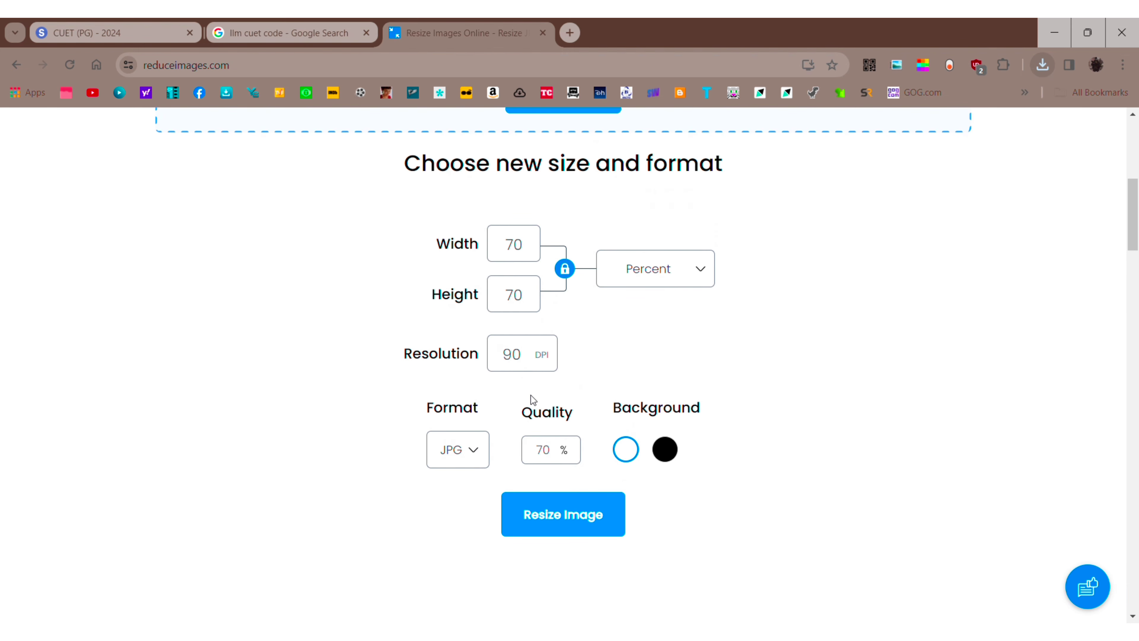
double_click(559, 458)
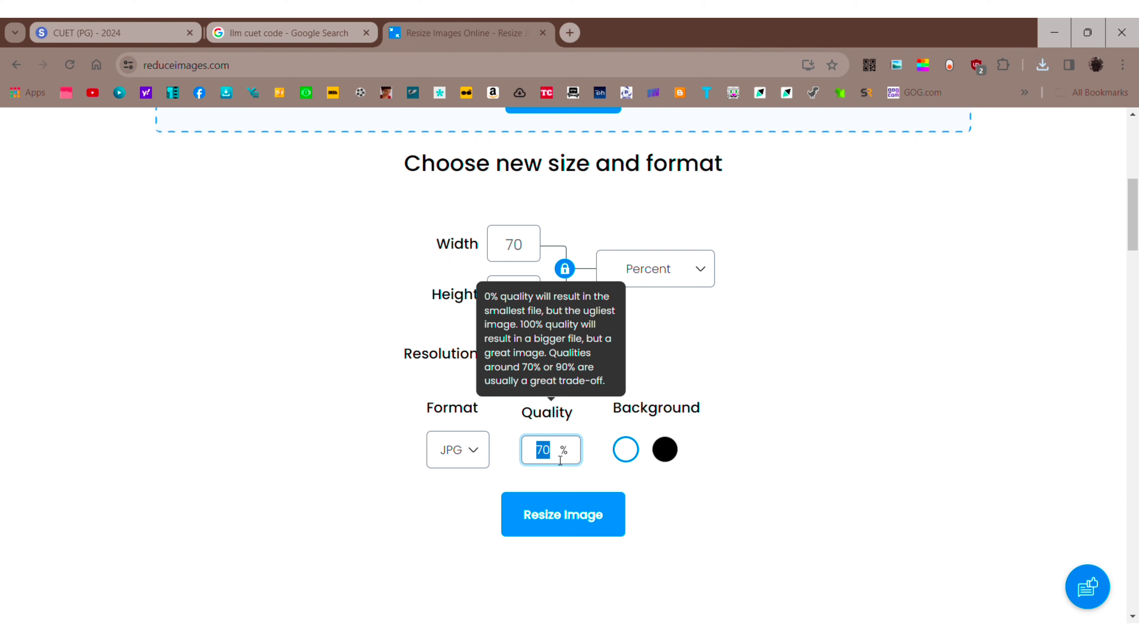
scroll(560, 460, down, 1)
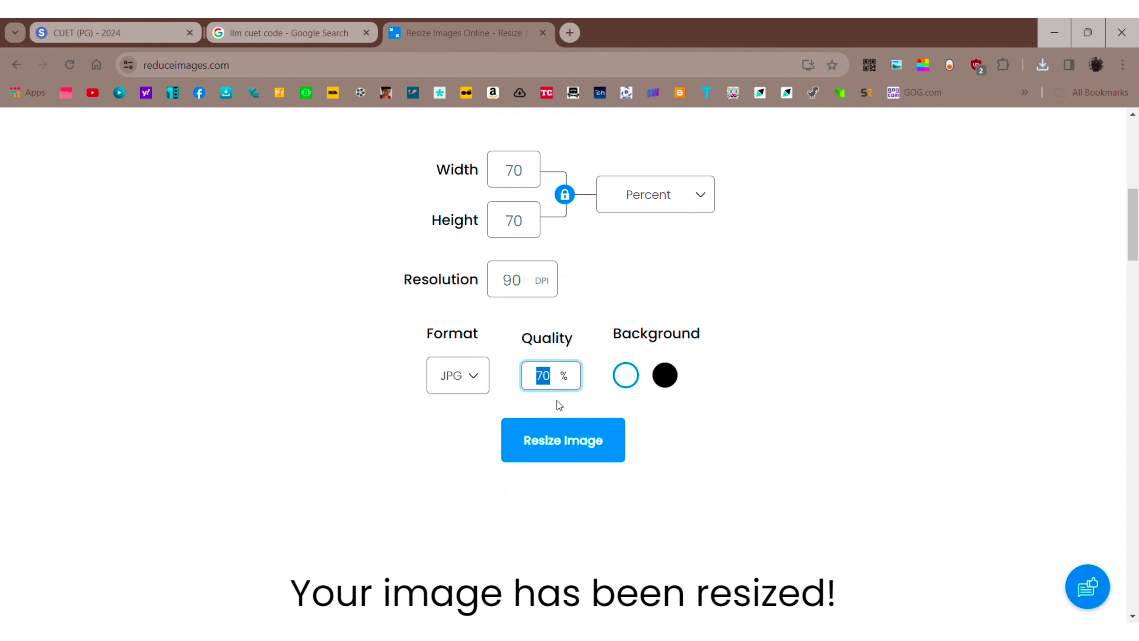
text(40)
click(564, 438)
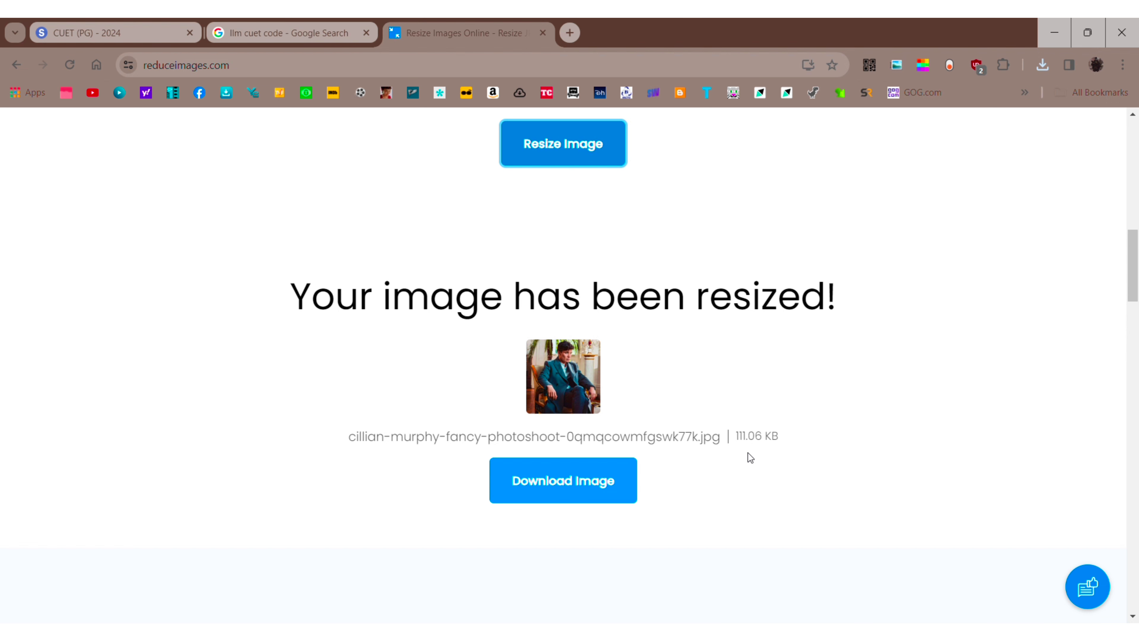
click(598, 475)
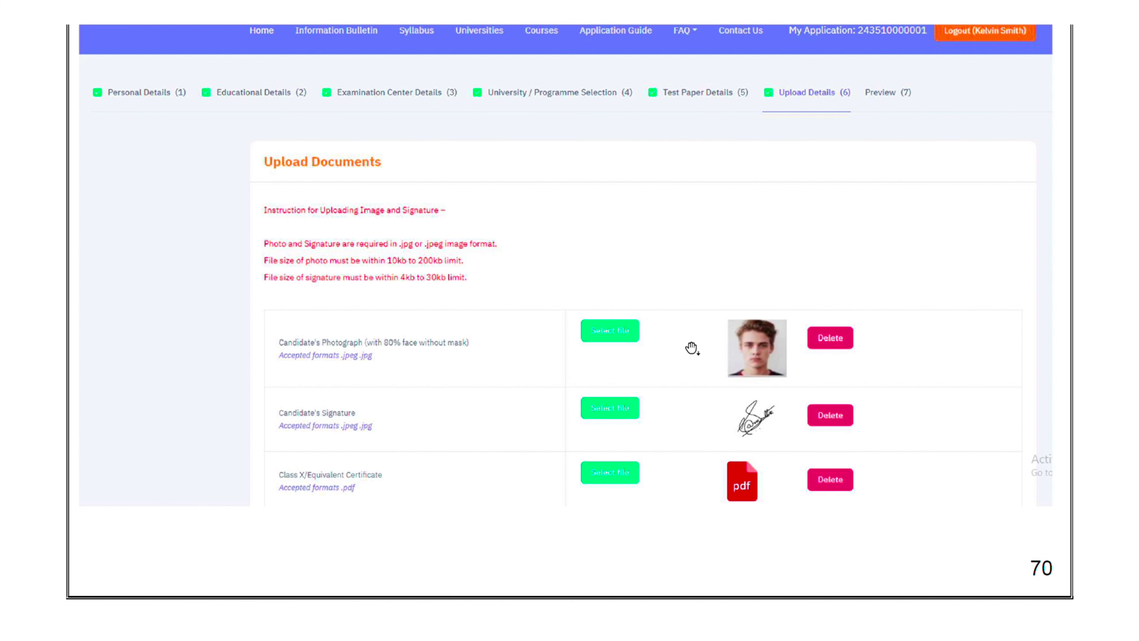
Examine the sample application Review Page, from the fields that cannot be corrected through all filled-in sections to the scanned files and fee details
scroll(691, 346, down, 5)
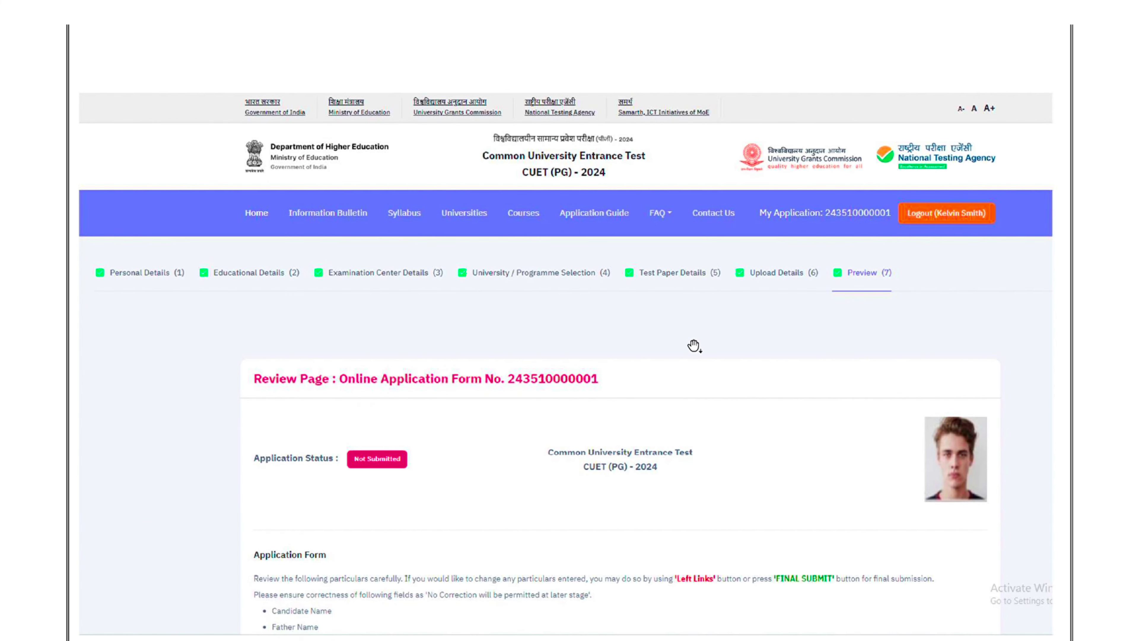
scroll(691, 349, down, 2)
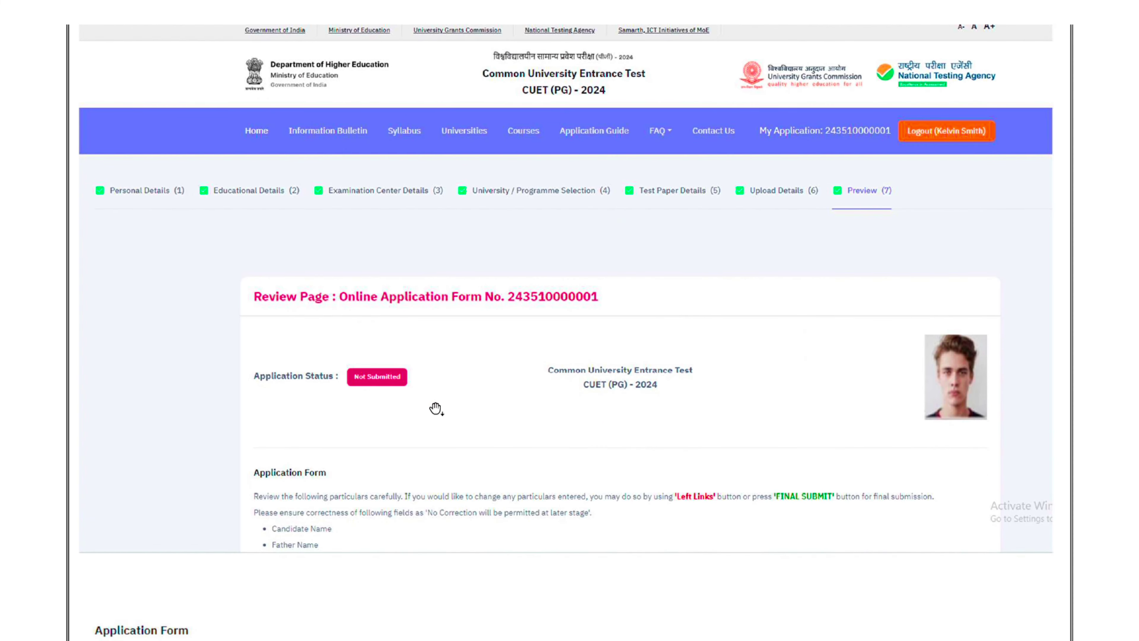
scroll(434, 408, down, 1)
scroll(435, 408, down, 5)
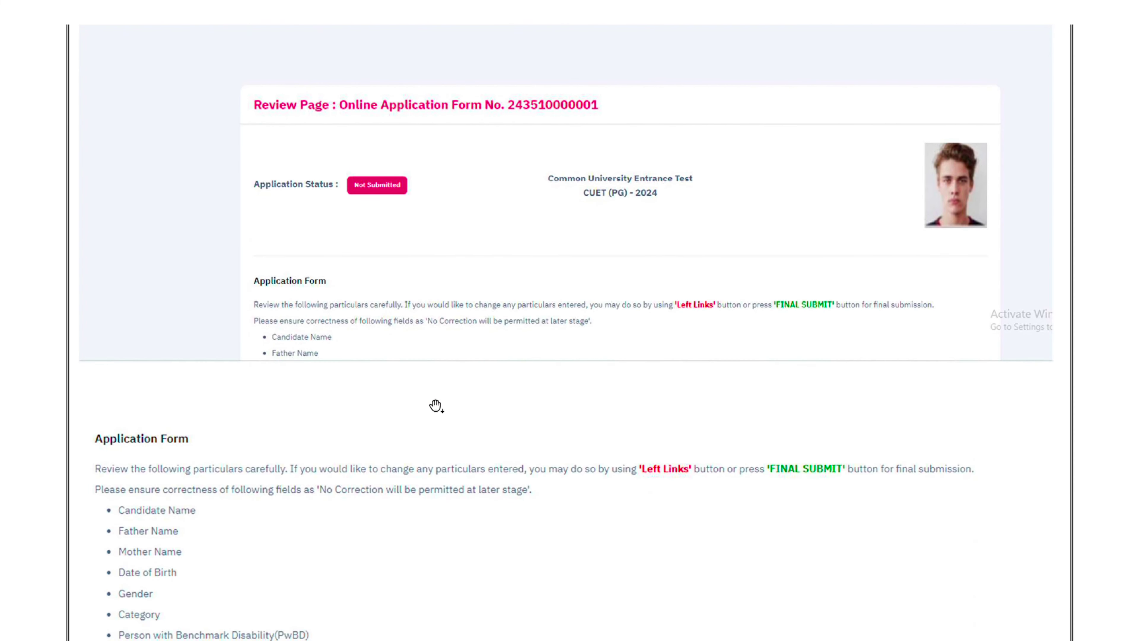
scroll(433, 406, down, 1)
scroll(184, 367, down, 1)
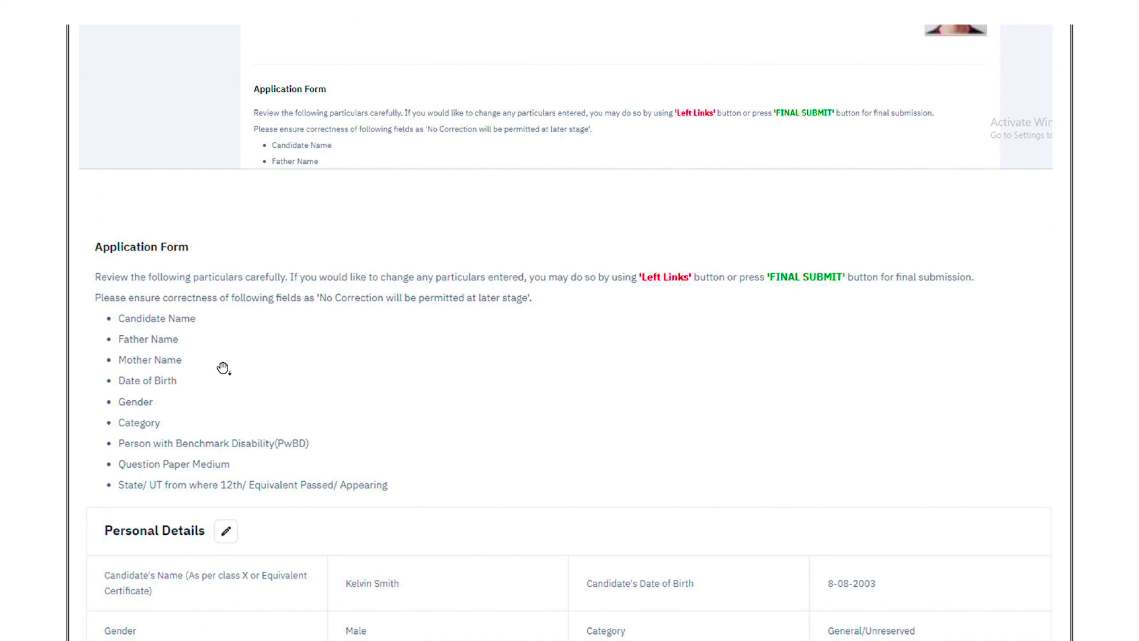
scroll(181, 392, down, 4)
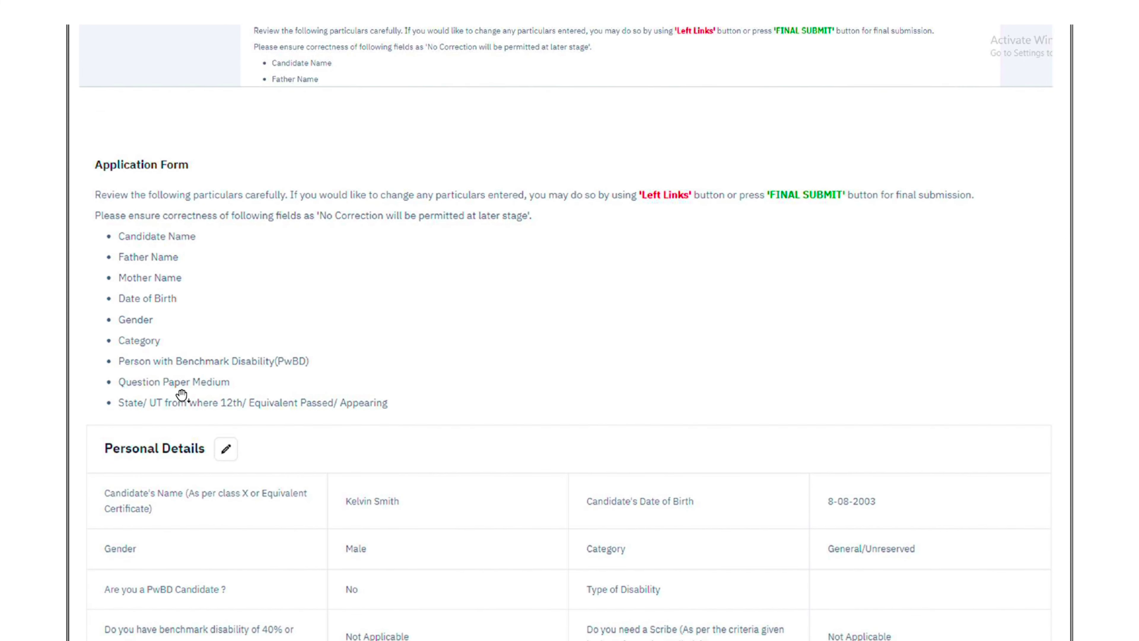
scroll(224, 386, down, 15)
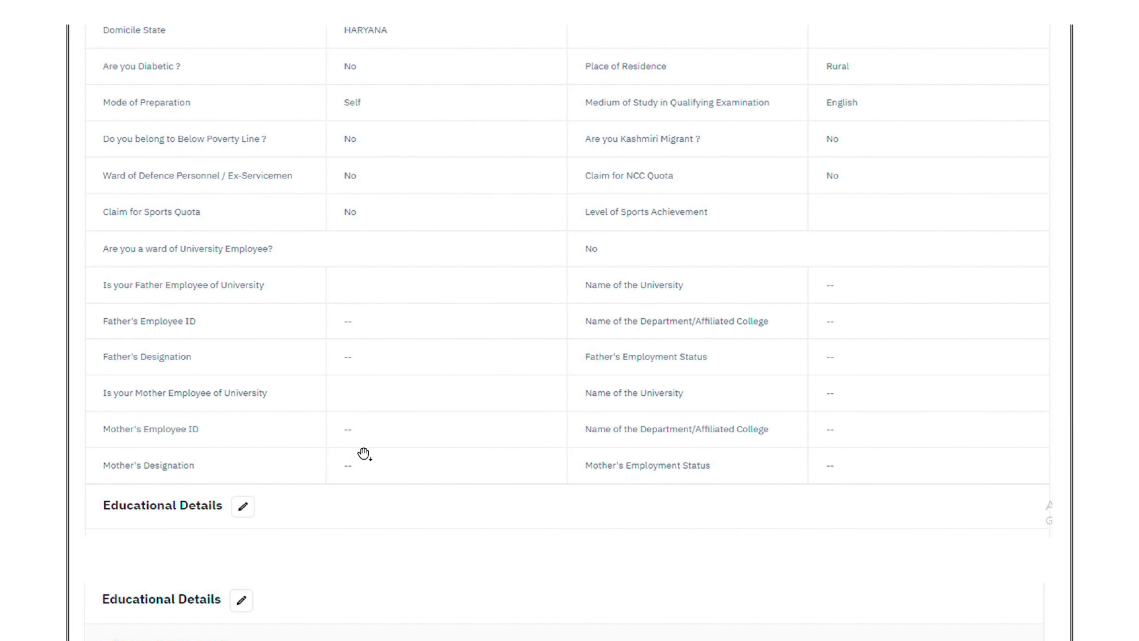
scroll(363, 453, down, 11)
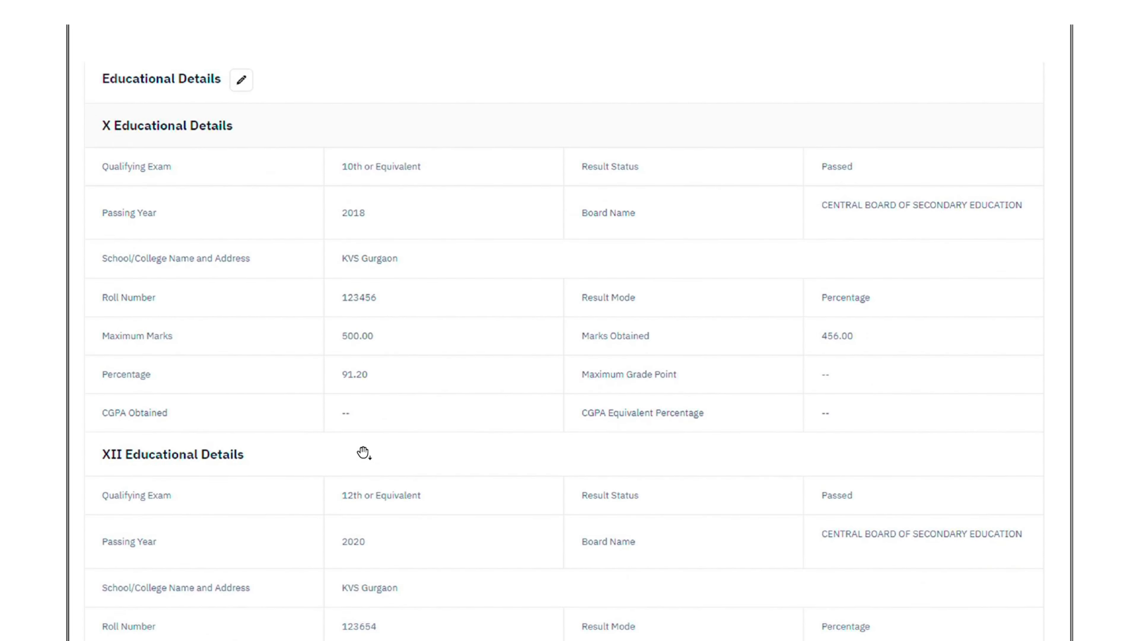
scroll(364, 452, down, 20)
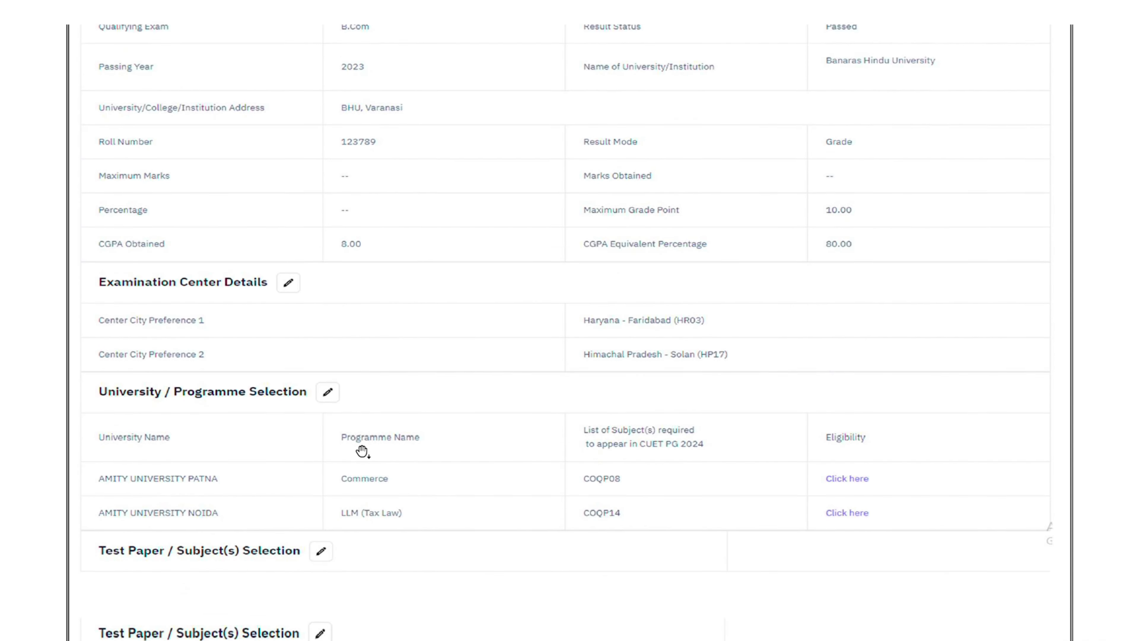
scroll(360, 454, down, 11)
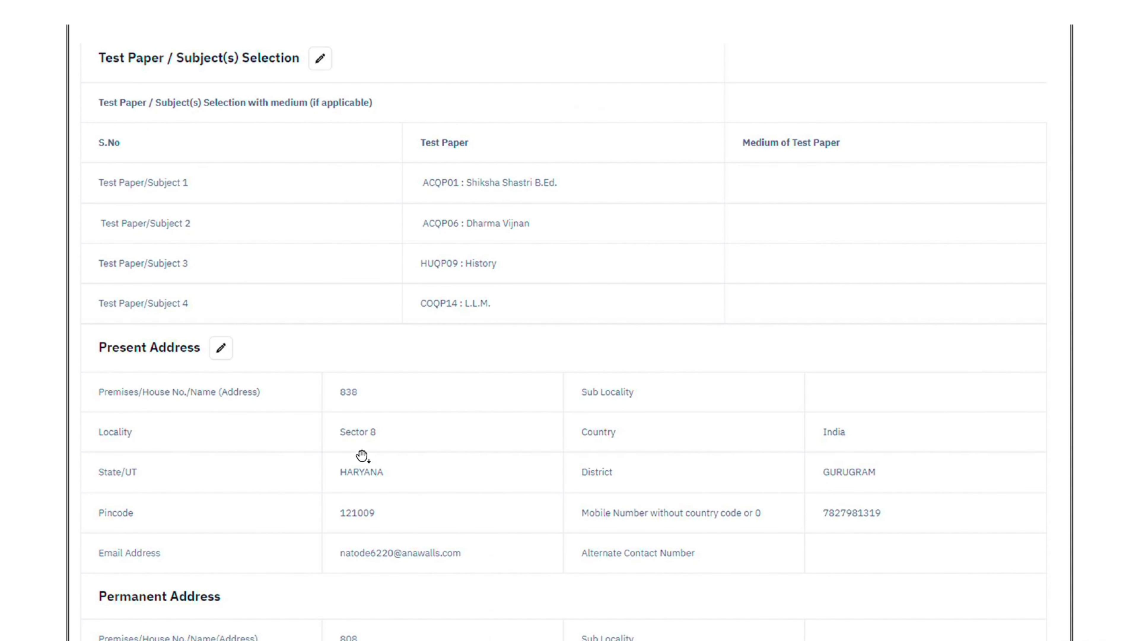
scroll(374, 451, down, 7)
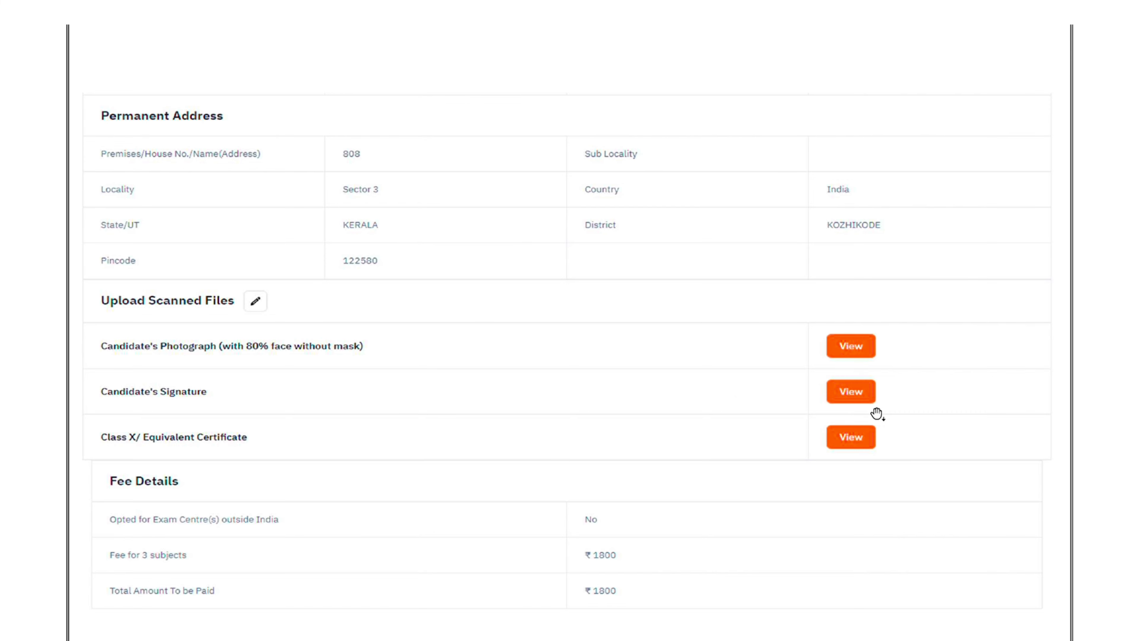
scroll(870, 440, down, 2)
scroll(822, 466, down, 2)
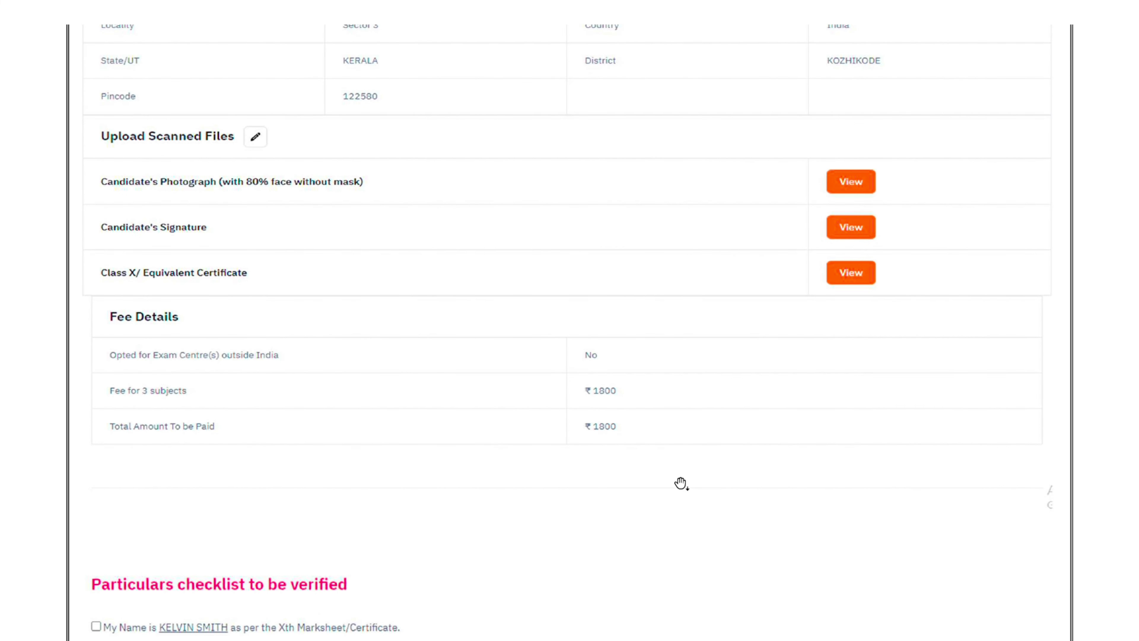
scroll(677, 480, down, 1)
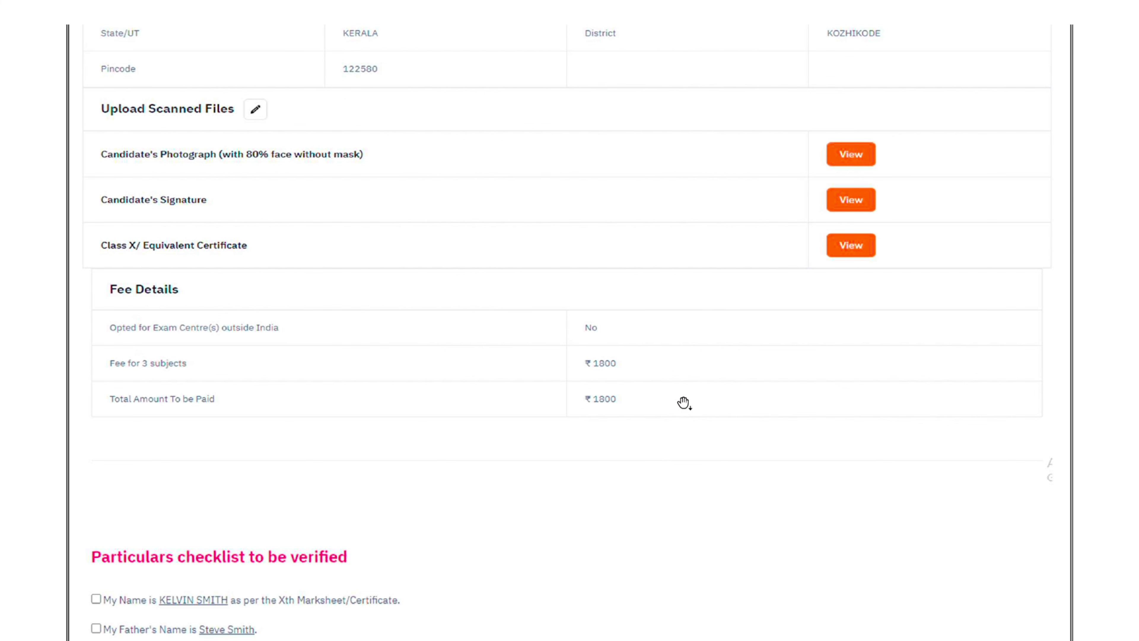
Read the "Particulars checklist to be verified", covering personal details, examination city preferences and the closing declarations
scroll(623, 462, down, 6)
scroll(259, 371, down, 6)
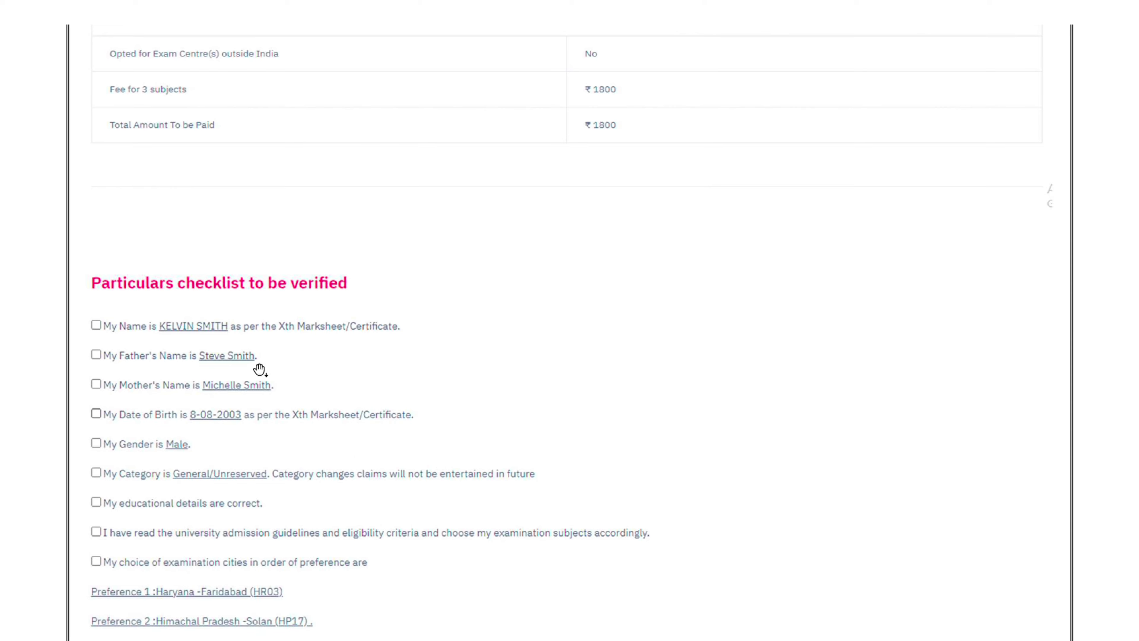
scroll(179, 310, down, 1)
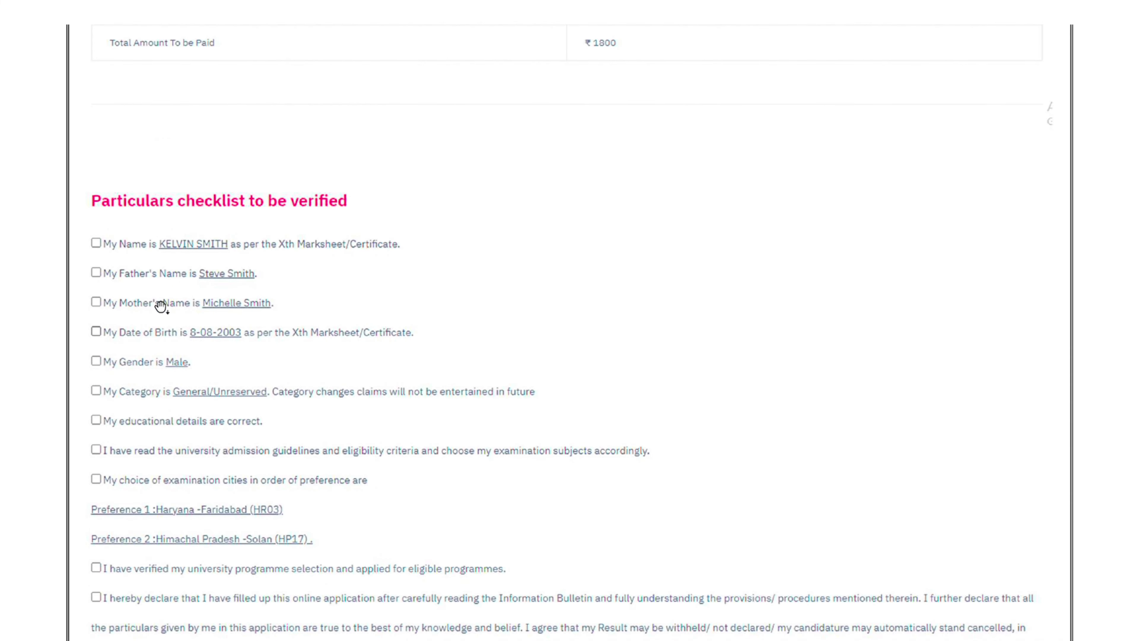
scroll(160, 305, down, 7)
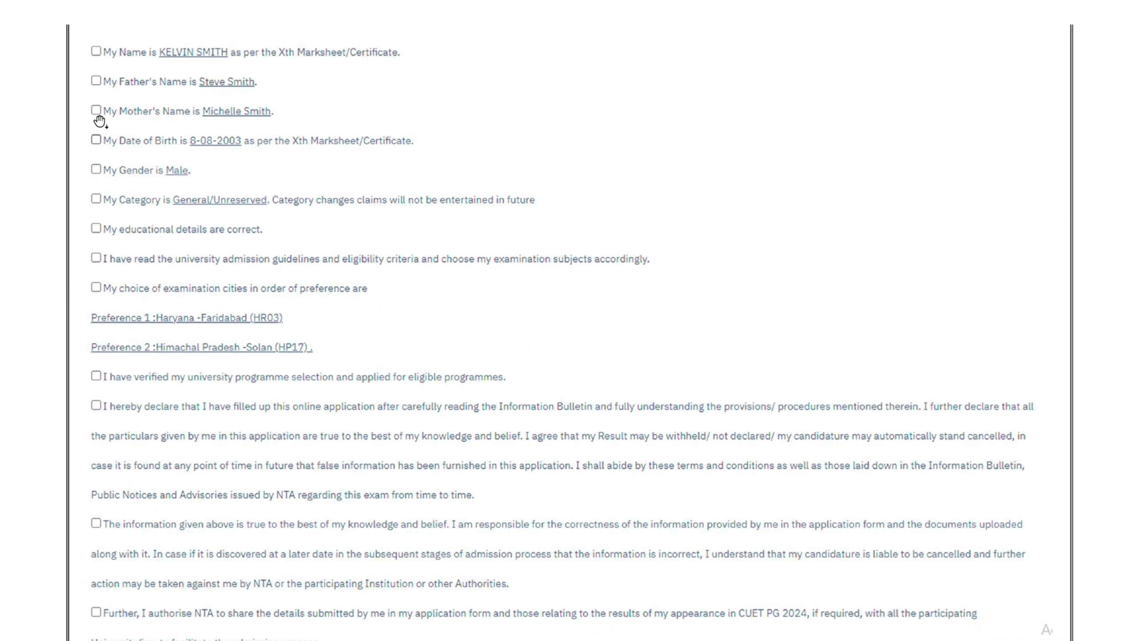
scroll(299, 334, up, 1)
scroll(301, 332, up, 2)
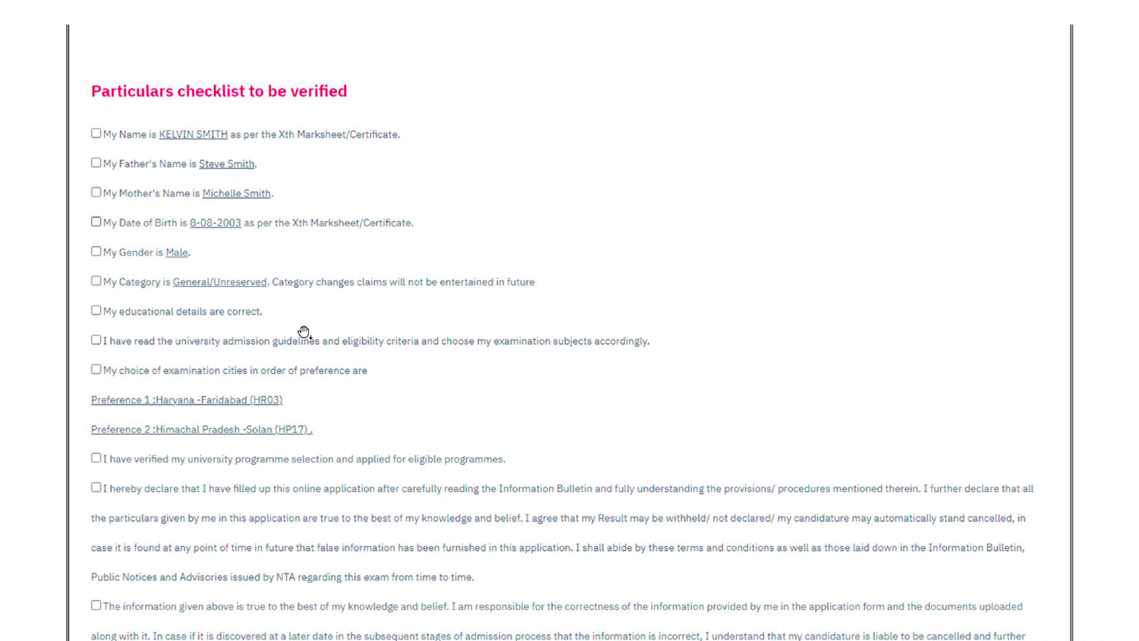
scroll(298, 327, down, 1)
scroll(241, 301, down, 7)
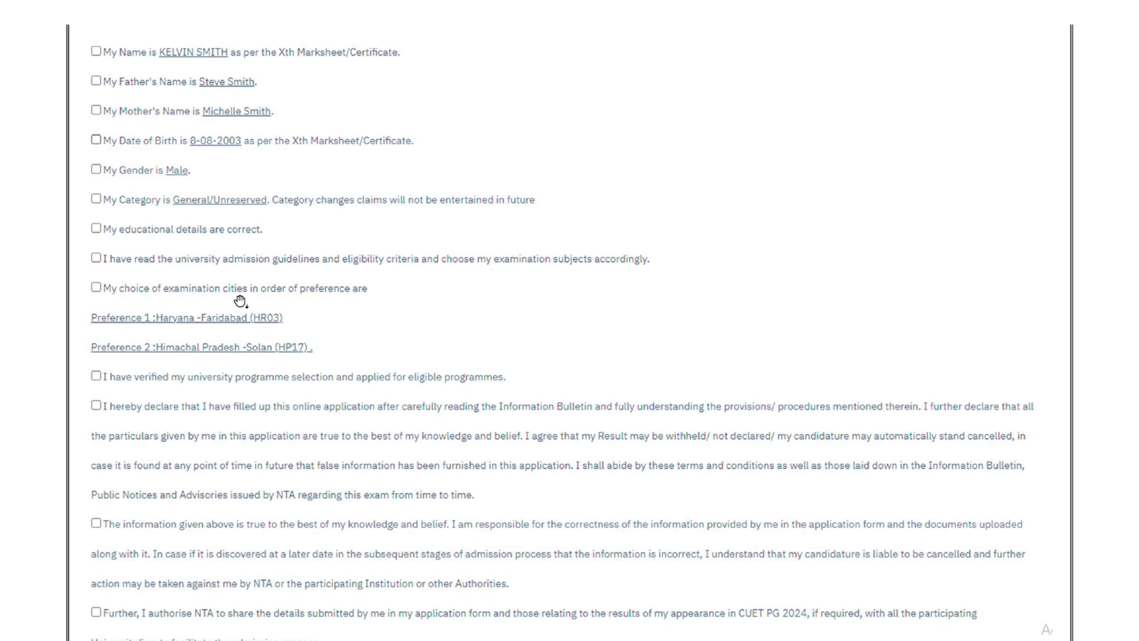
scroll(224, 402, up, 2)
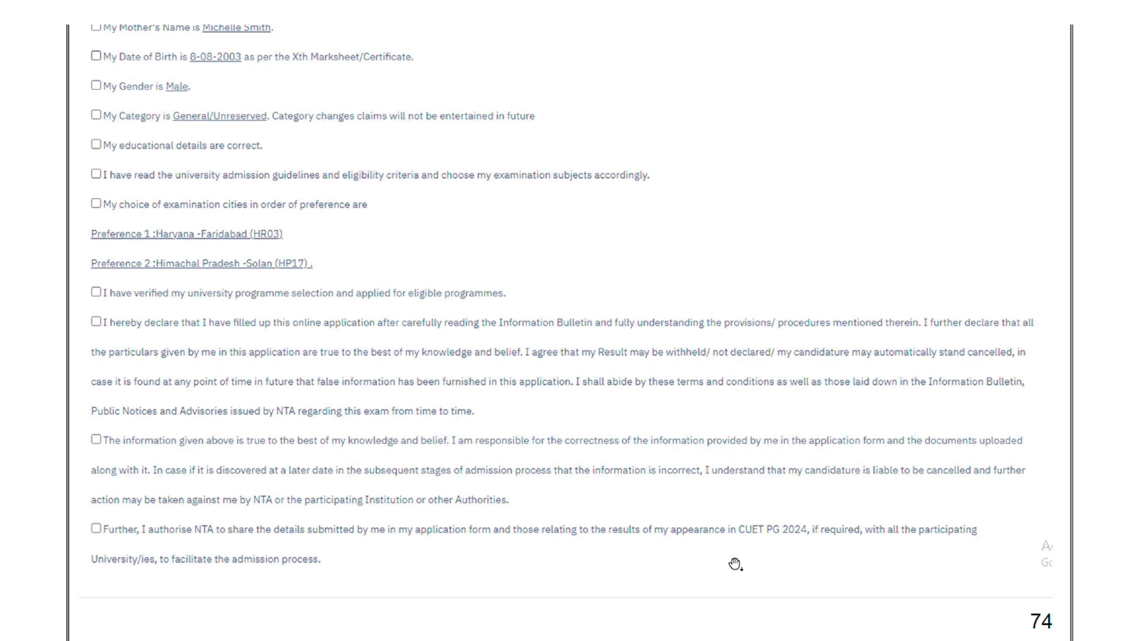
Examine the sample applicant dashboard with its form status list, application progress stages and option to continue the application form
scroll(735, 564, down, 10)
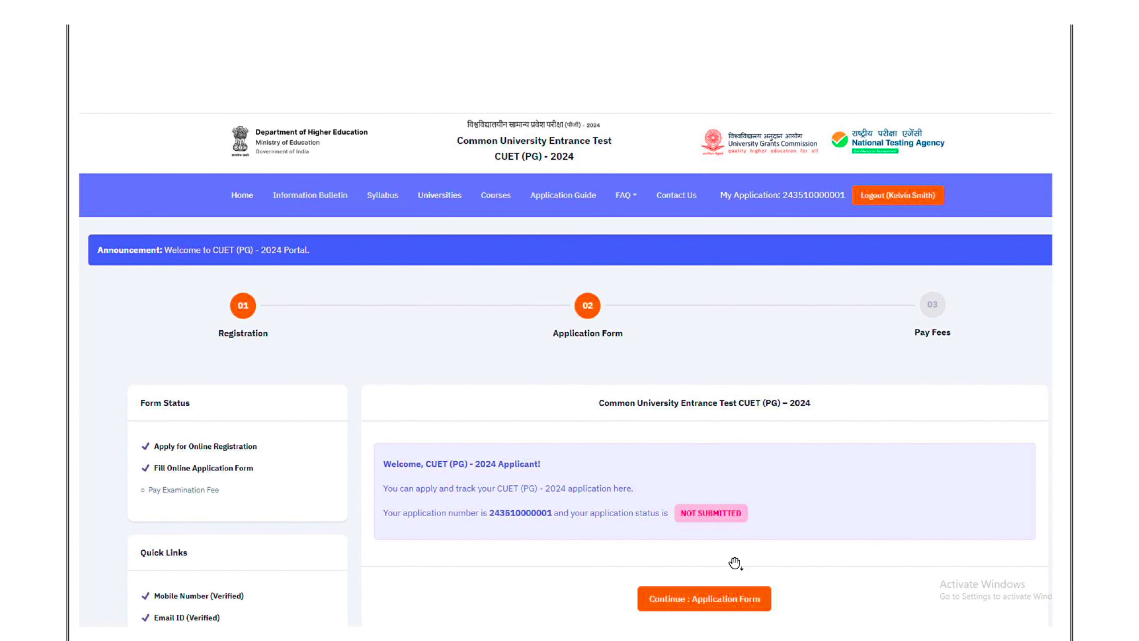
scroll(734, 564, down, 3)
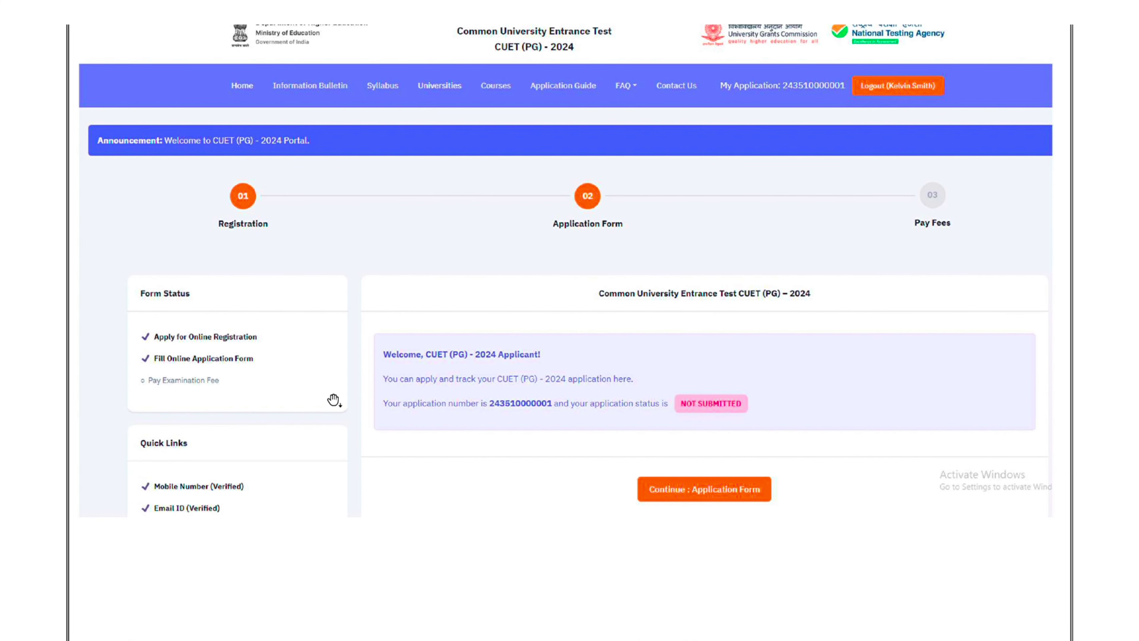